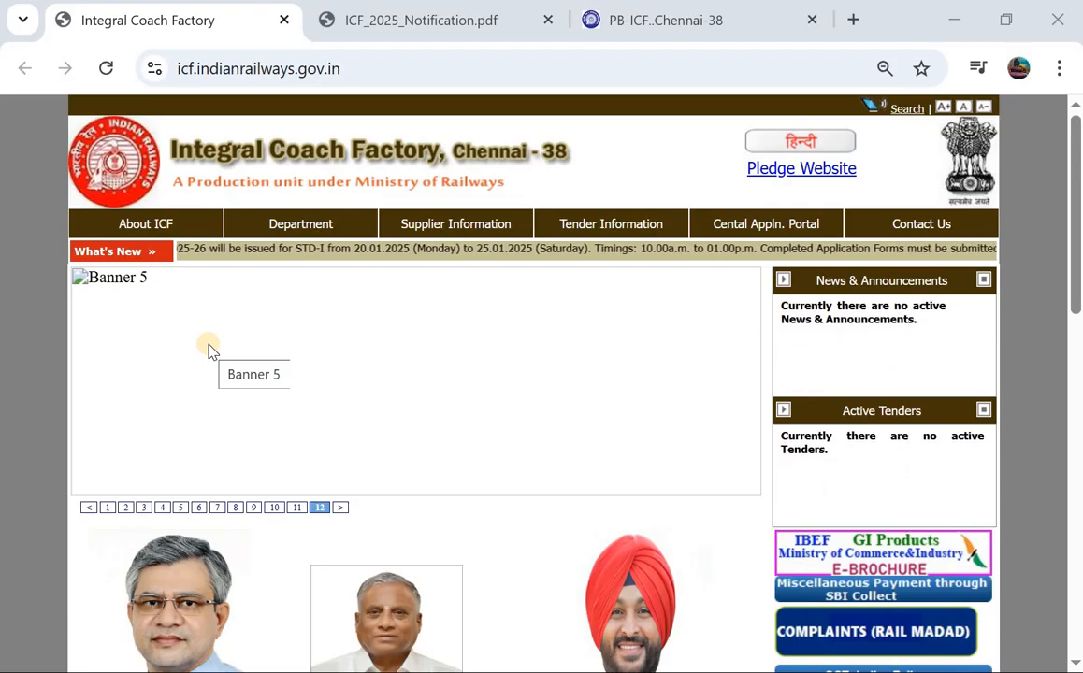
Step: Switch to ICF_2025_Notification.pdf and read page 1's application dates and trade-wise vacancy table
{"action": "scroll", "coordinate": [208, 350], "scroll_direction": "down", "scroll_amount": 1}
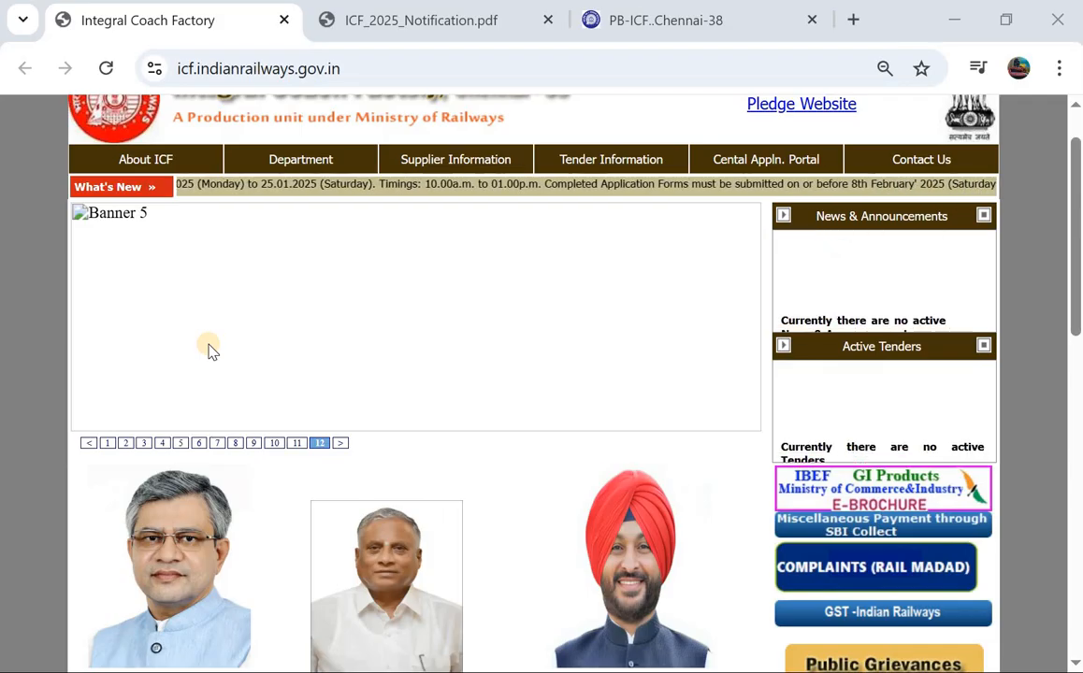
{"action": "scroll", "coordinate": [209, 350], "scroll_direction": "down", "scroll_amount": 1}
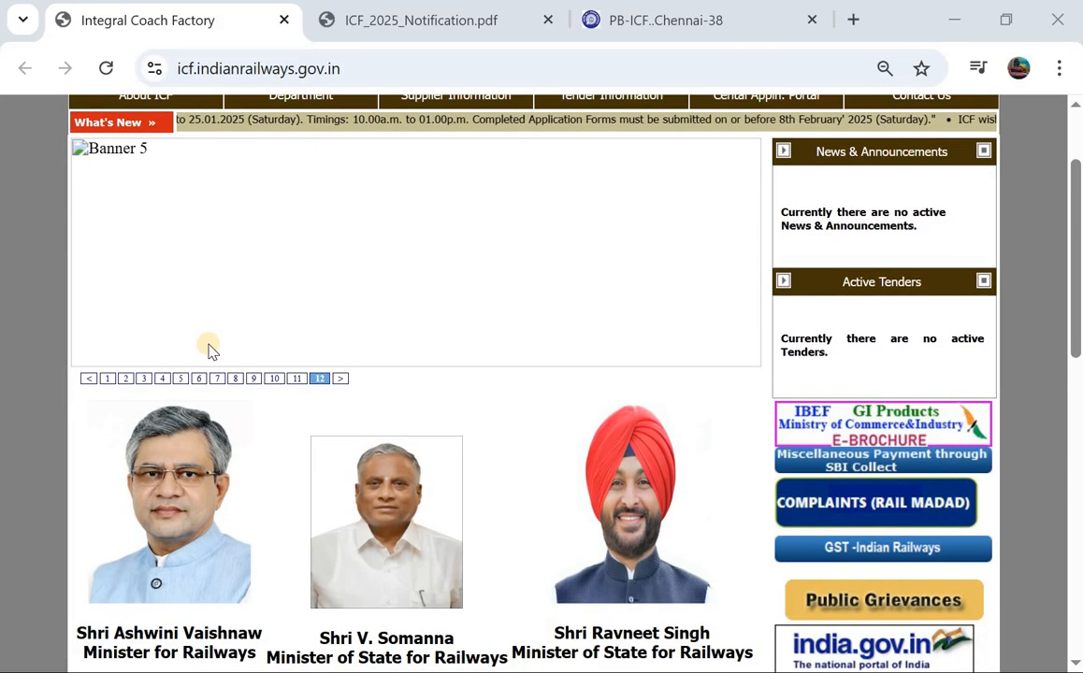
{"action": "scroll", "coordinate": [208, 351], "scroll_direction": "down", "scroll_amount": 2}
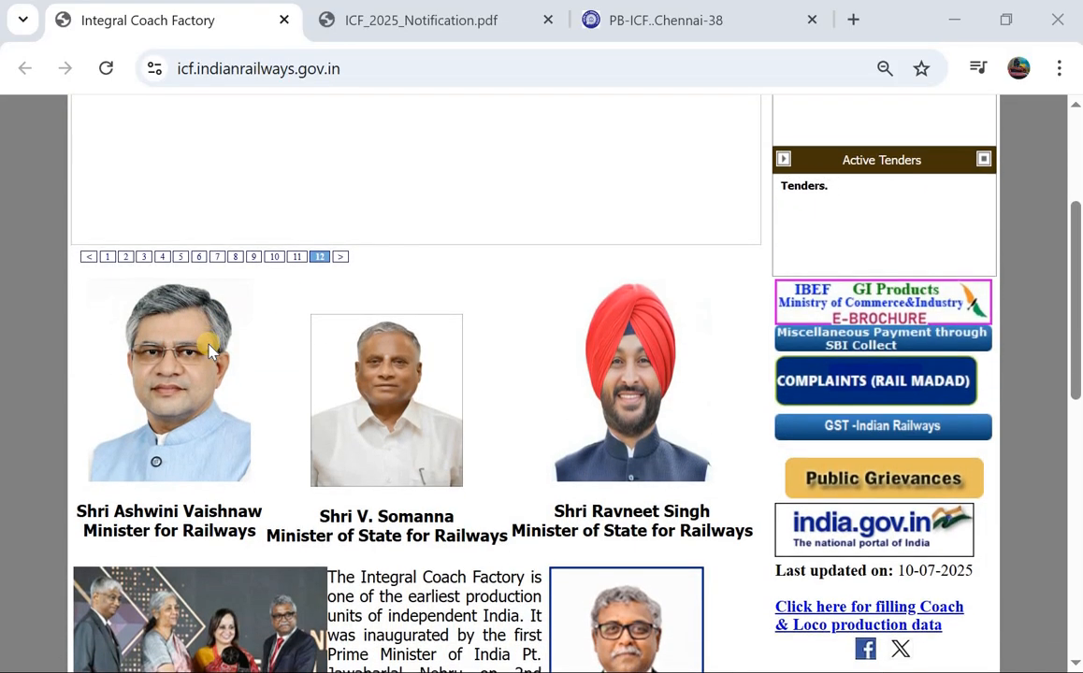
{"action": "scroll", "coordinate": [209, 351], "scroll_direction": "up", "scroll_amount": 3}
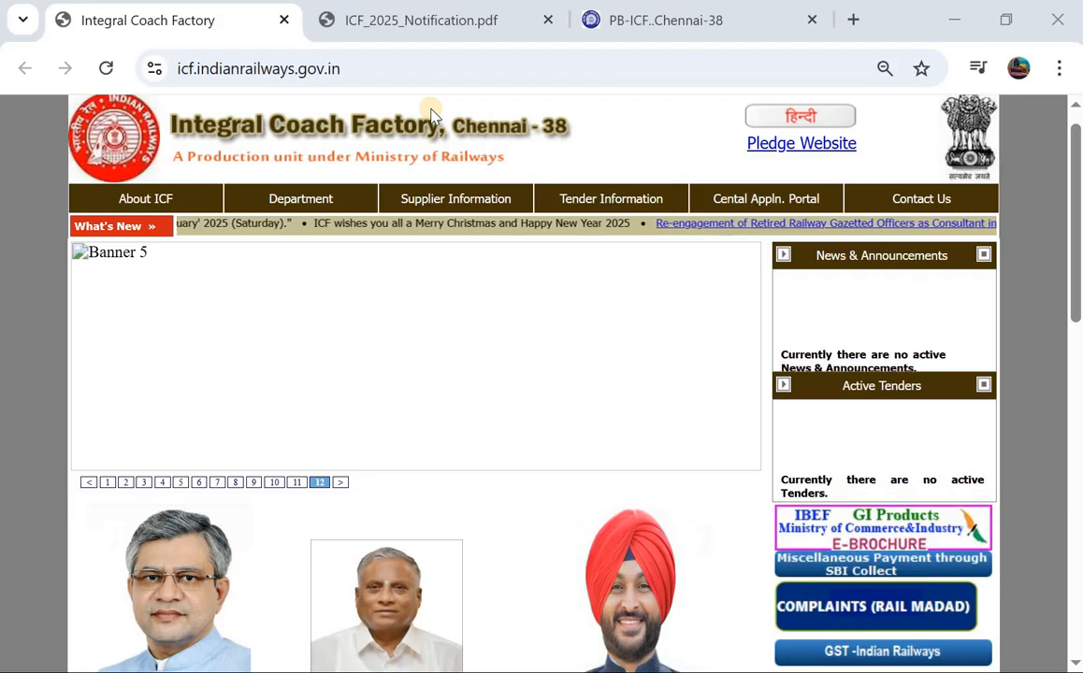
{"action": "left_click", "coordinate": [426, 19]}
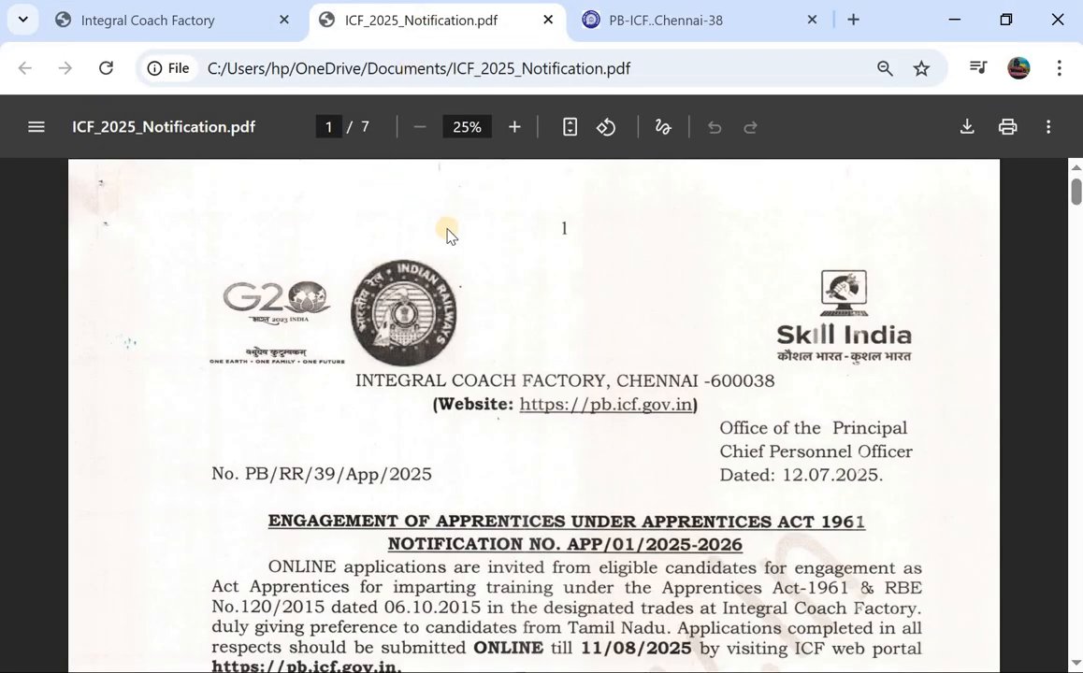
{"action": "scroll", "coordinate": [445, 250], "scroll_direction": "down", "scroll_amount": 1}
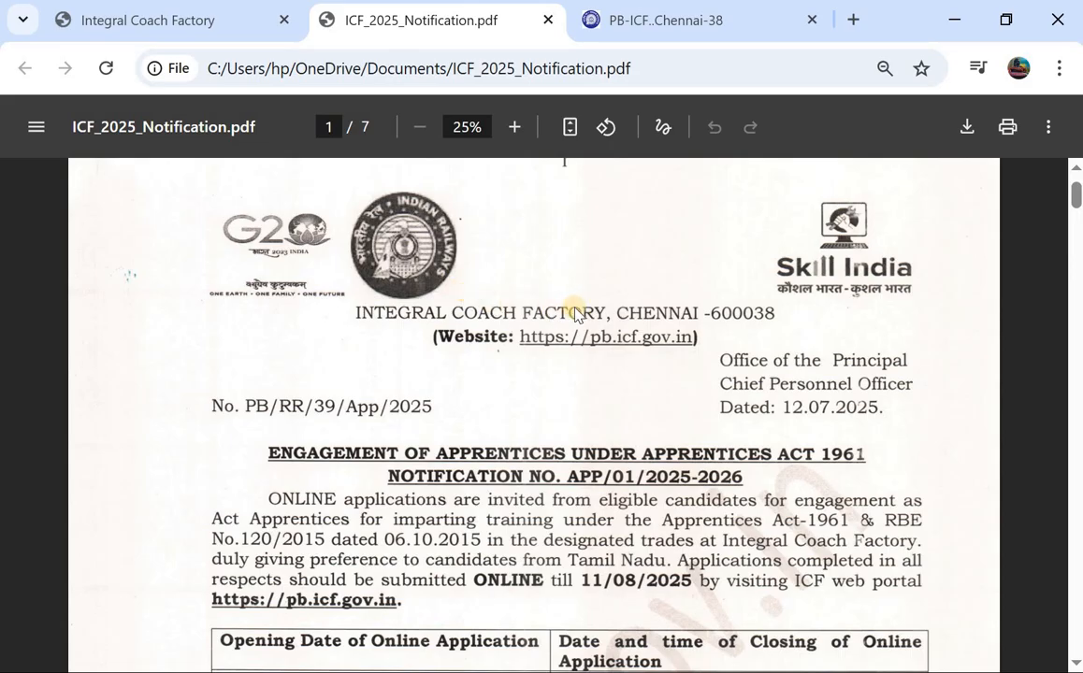
{"action": "scroll", "coordinate": [444, 381], "scroll_direction": "down", "scroll_amount": 3}
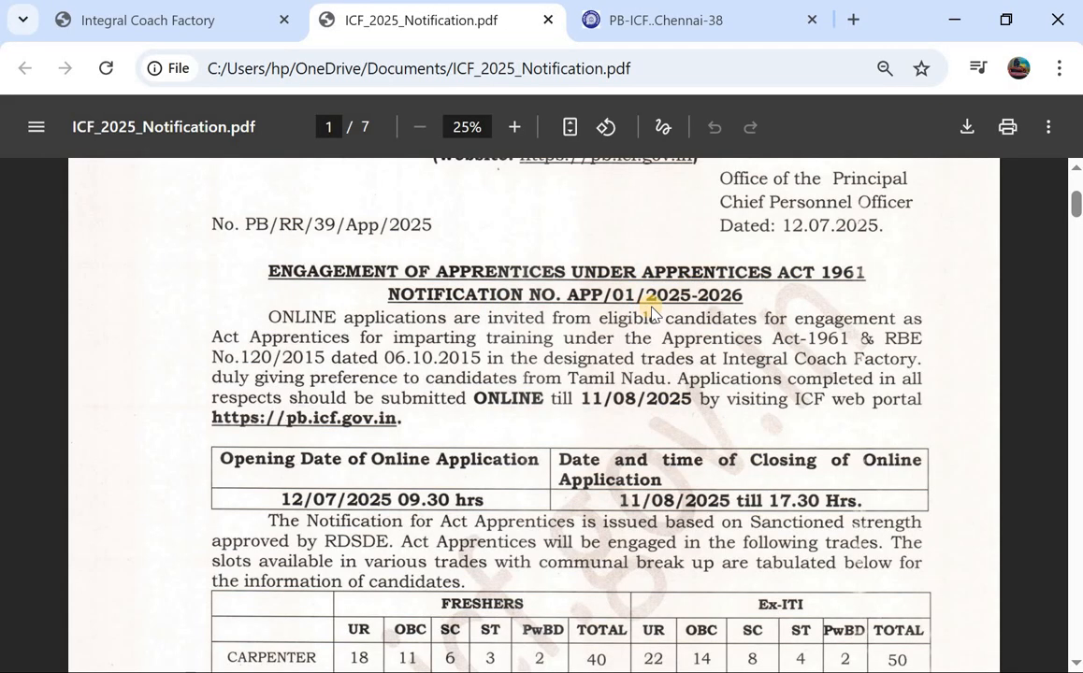
{"action": "scroll", "coordinate": [457, 332], "scroll_direction": "down", "scroll_amount": 1}
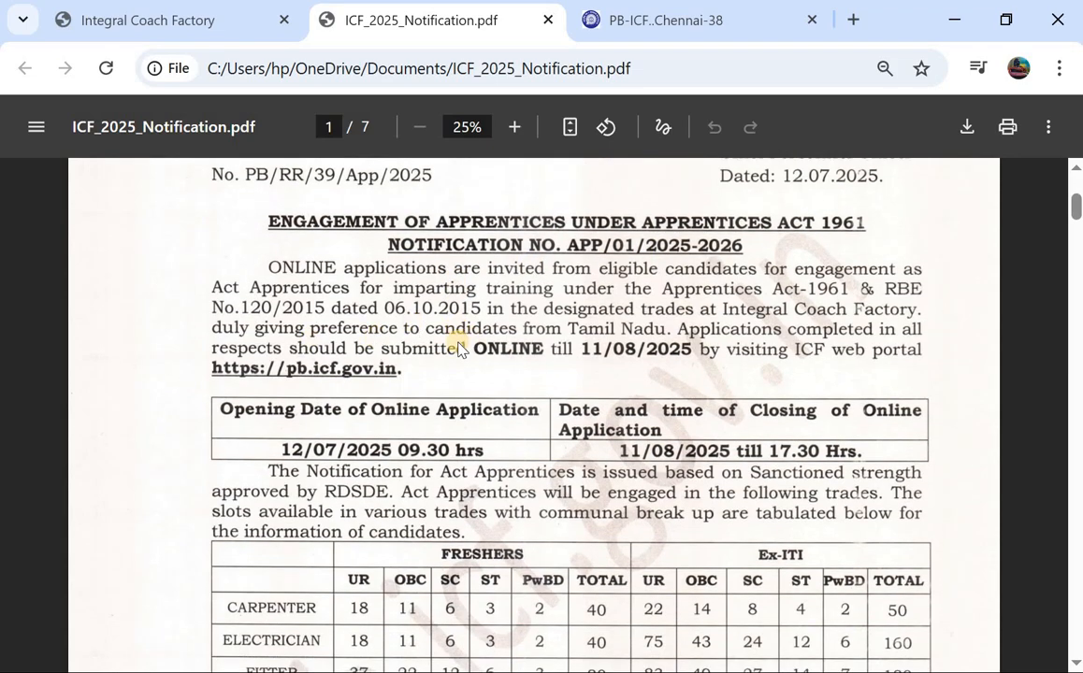
{"action": "scroll", "coordinate": [556, 350], "scroll_direction": "down", "scroll_amount": 2}
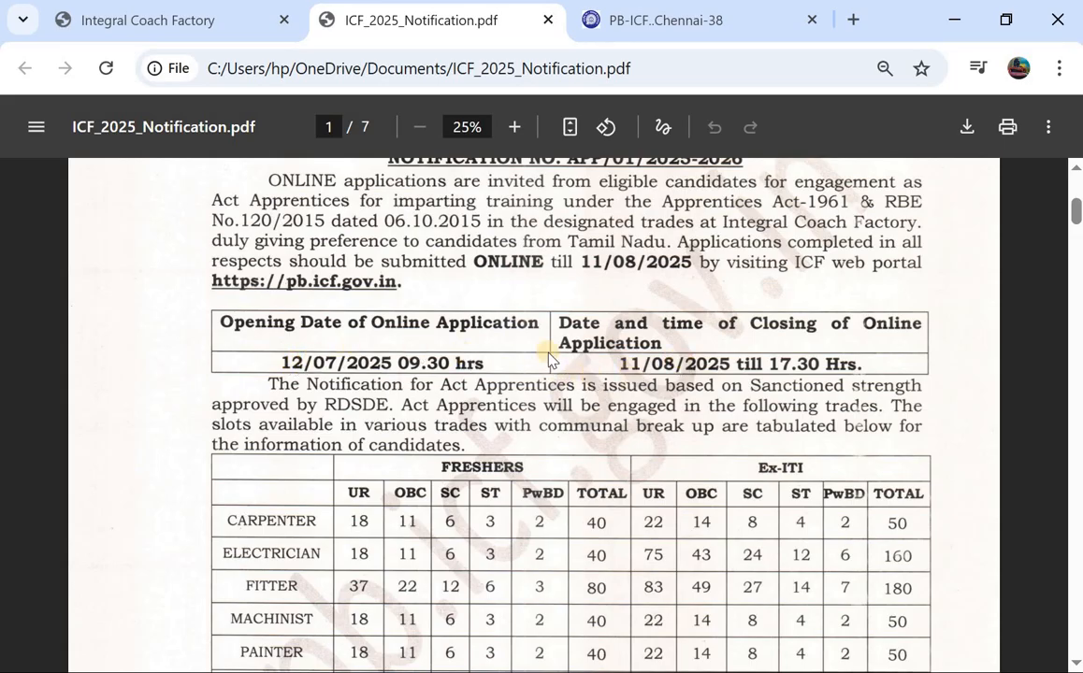
{"action": "scroll", "coordinate": [549, 358], "scroll_direction": "down", "scroll_amount": 3}
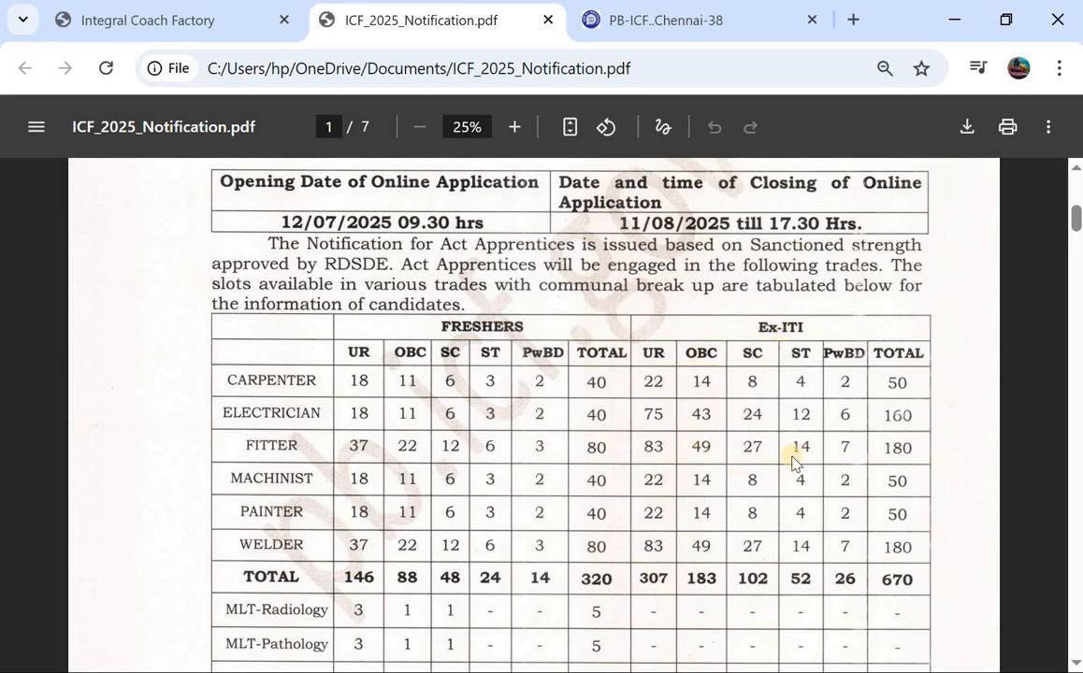
{"action": "scroll", "coordinate": [729, 425], "scroll_direction": "down", "scroll_amount": 2}
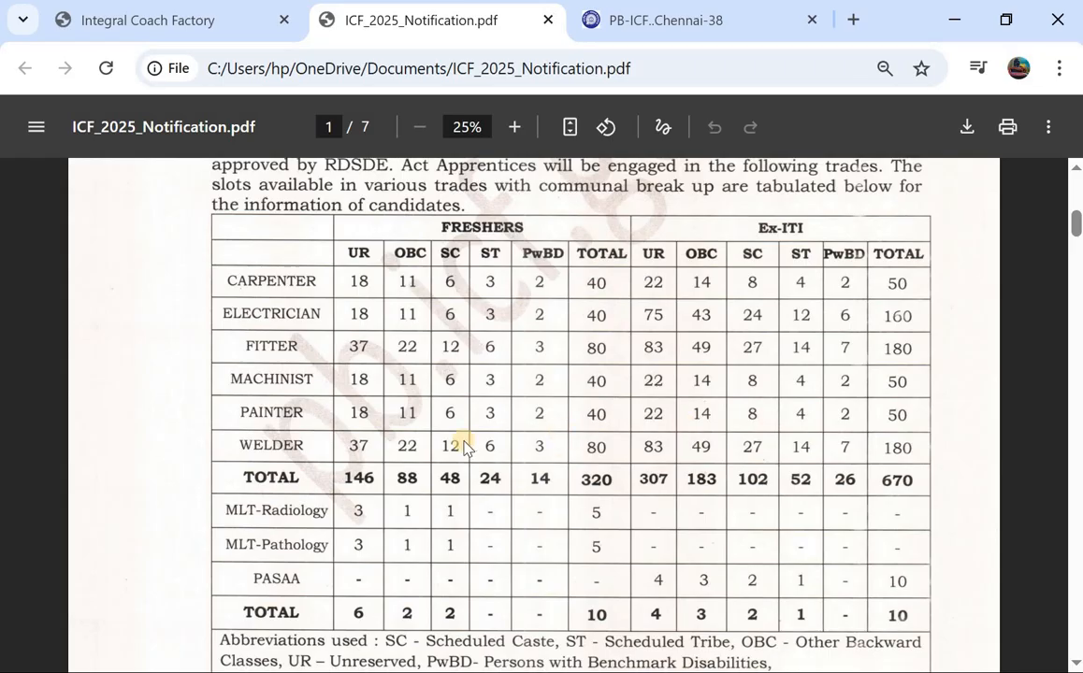
{"action": "scroll", "coordinate": [459, 442], "scroll_direction": "down", "scroll_amount": 2}
{"action": "scroll", "coordinate": [463, 444], "scroll_direction": "down", "scroll_amount": 3}
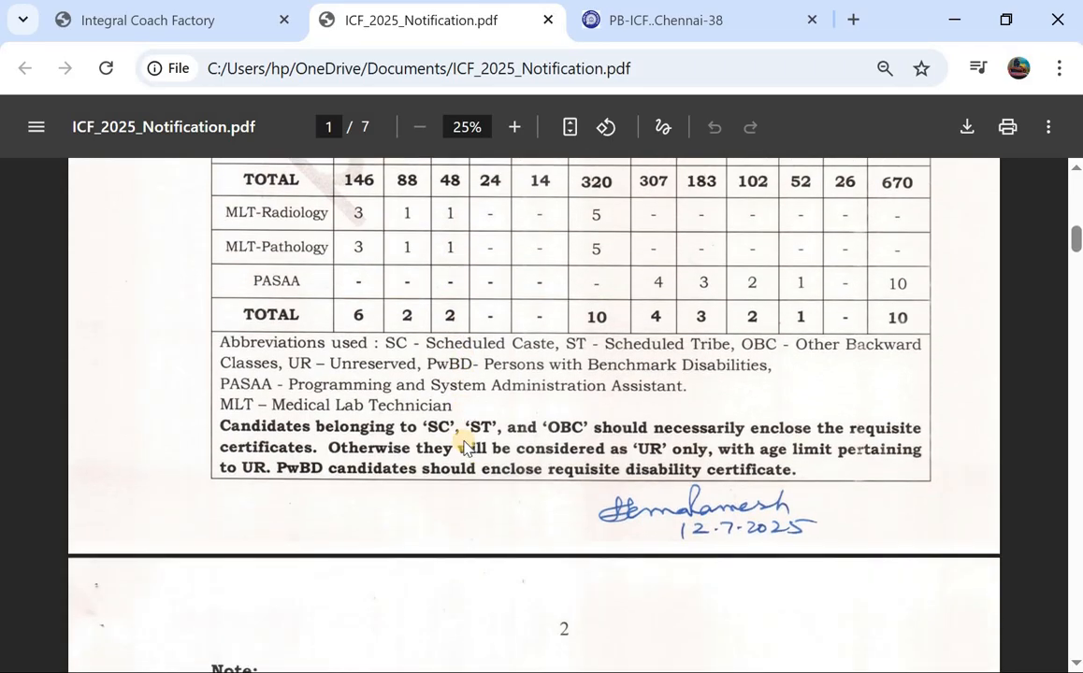
{"action": "scroll", "coordinate": [463, 444], "scroll_direction": "down", "scroll_amount": 10}
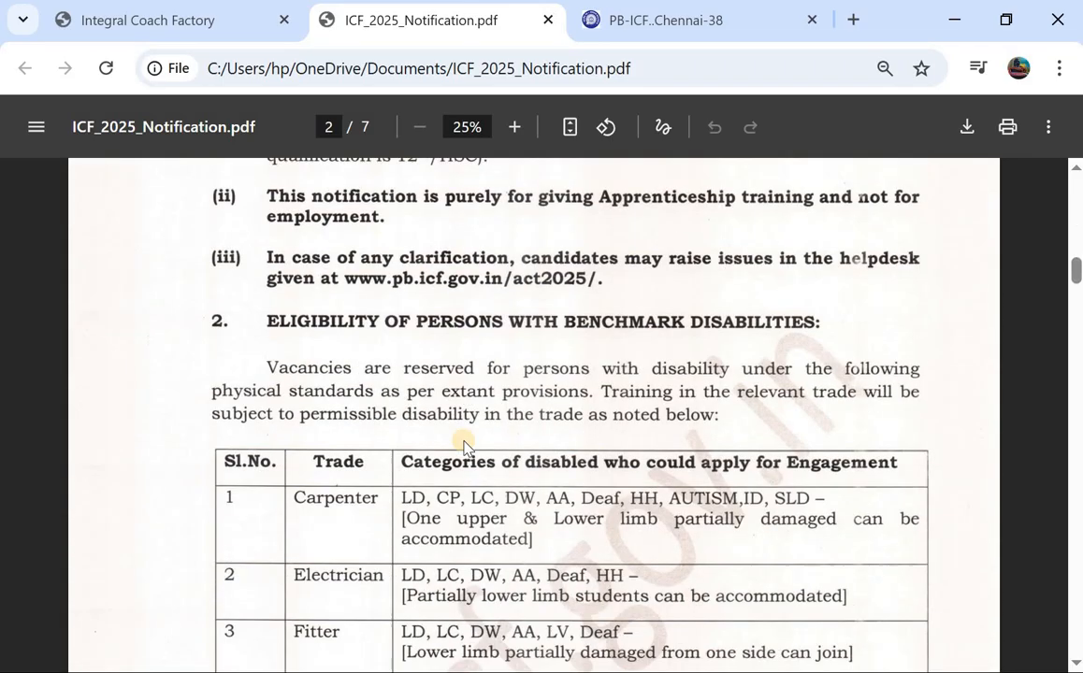
Step: Read pages 3–4 and reach page 5's stipend rates of ₹6000 or ₹7000 per month
{"action": "scroll", "coordinate": [463, 444], "scroll_direction": "down", "scroll_amount": 10}
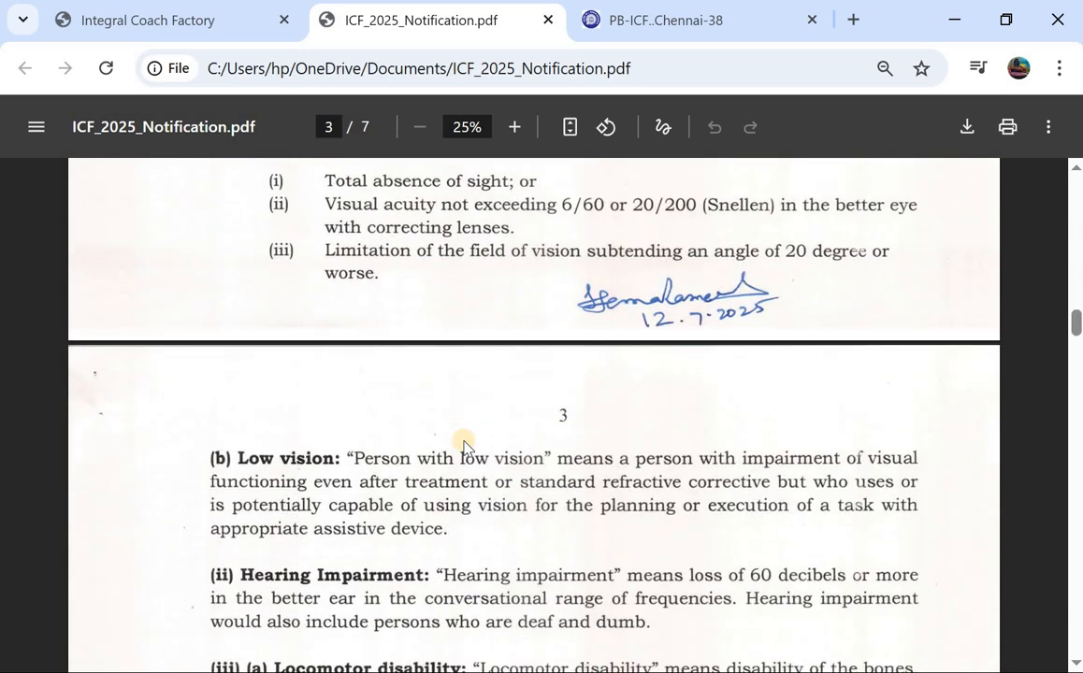
{"action": "scroll", "coordinate": [463, 444], "scroll_direction": "down", "scroll_amount": 7}
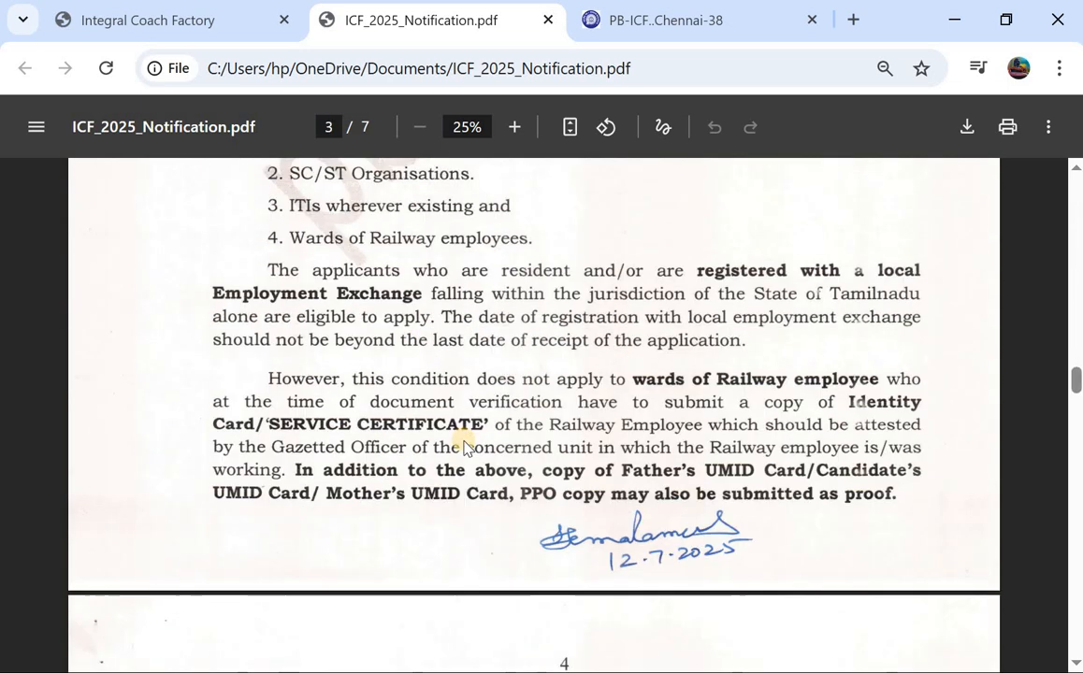
{"action": "scroll", "coordinate": [463, 444], "scroll_direction": "down", "scroll_amount": 6}
{"action": "scroll", "coordinate": [463, 444], "scroll_direction": "down", "scroll_amount": 2}
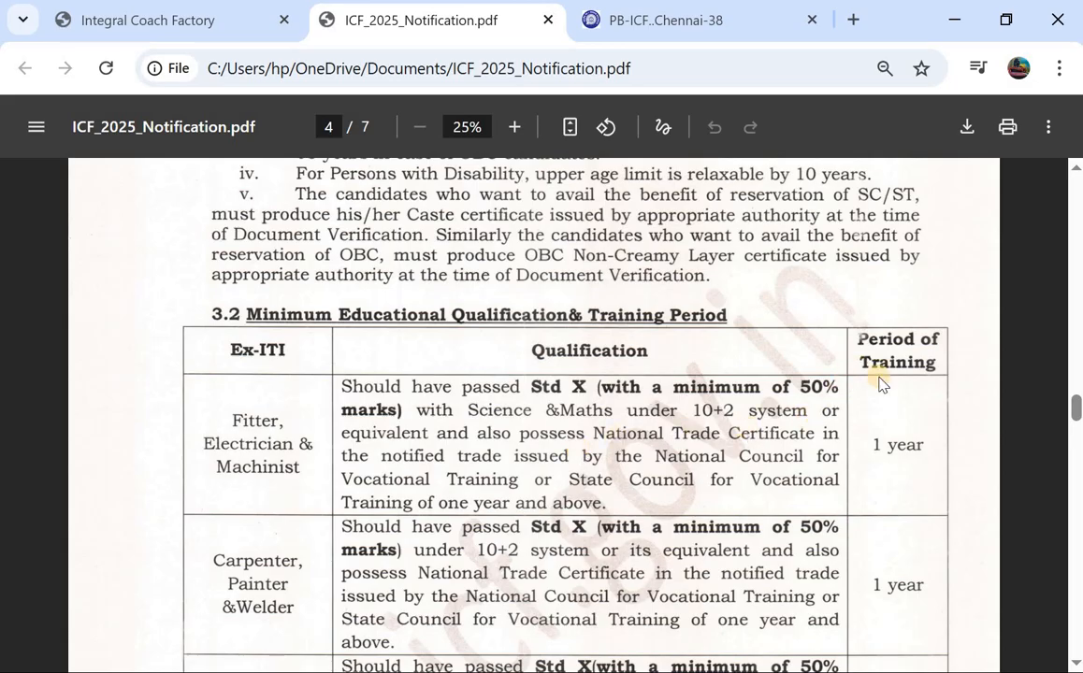
{"action": "scroll", "coordinate": [711, 456], "scroll_direction": "down", "scroll_amount": 2}
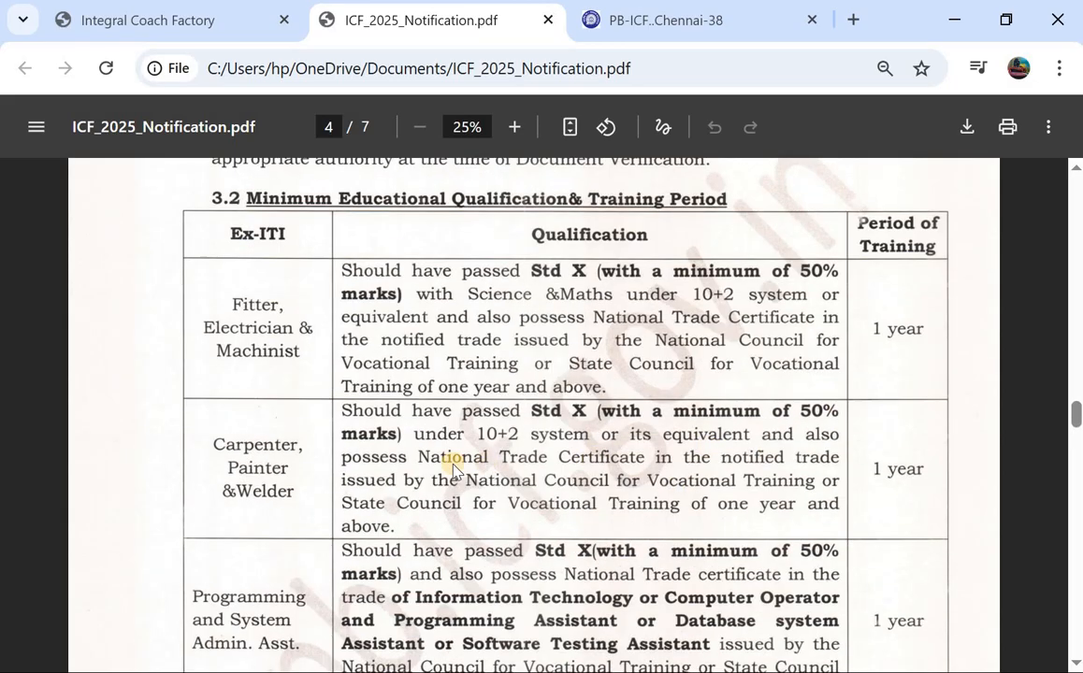
{"action": "scroll", "coordinate": [410, 420], "scroll_direction": "down", "scroll_amount": 5}
{"action": "scroll", "coordinate": [388, 421], "scroll_direction": "down", "scroll_amount": 1}
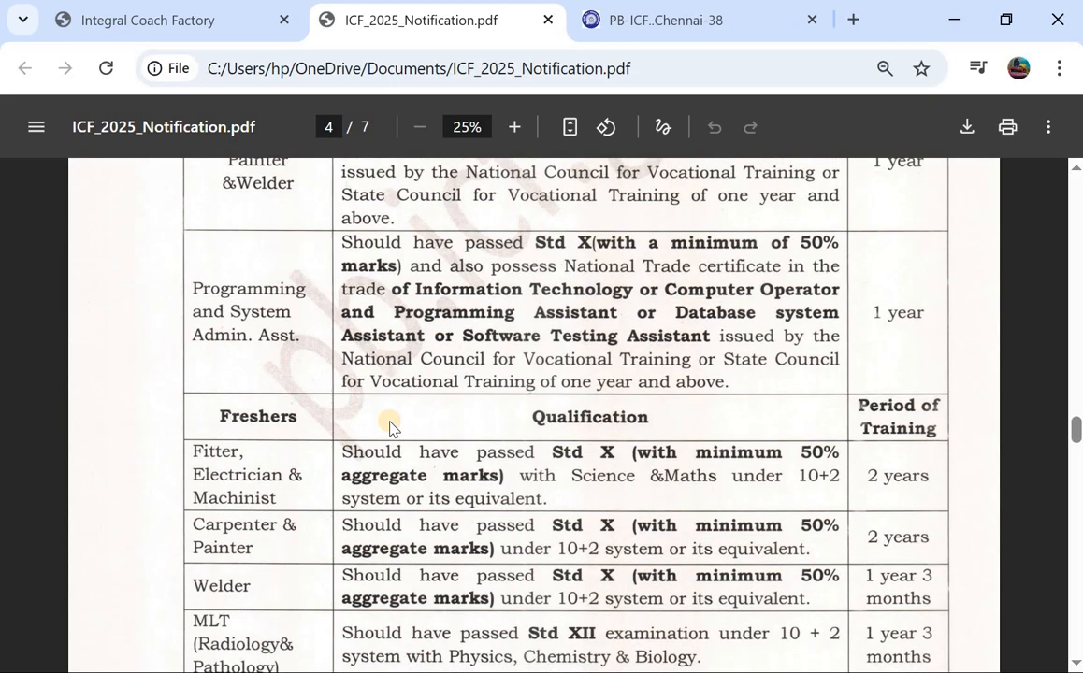
{"action": "scroll", "coordinate": [390, 427], "scroll_direction": "up", "scroll_amount": 1}
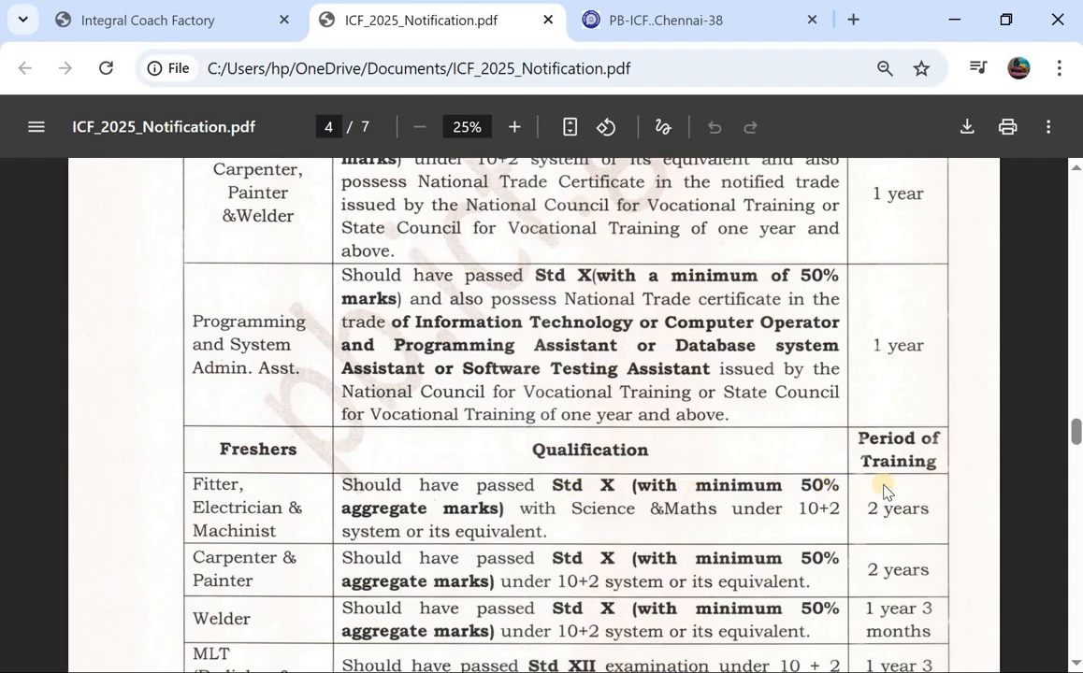
{"action": "scroll", "coordinate": [884, 489], "scroll_direction": "down", "scroll_amount": 2}
{"action": "scroll", "coordinate": [608, 510], "scroll_direction": "down", "scroll_amount": 5}
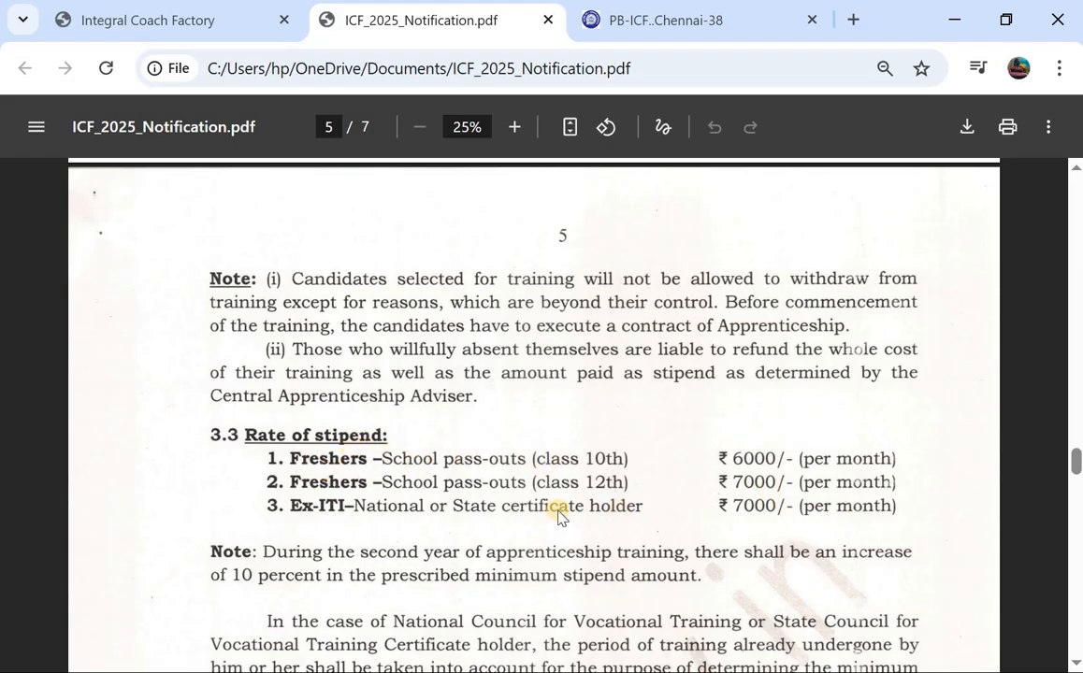
Step: Read the registration ID, date-of-birth password and ₹100 fee rules, then return to the portal tab
{"action": "scroll", "coordinate": [558, 516], "scroll_direction": "down", "scroll_amount": 2}
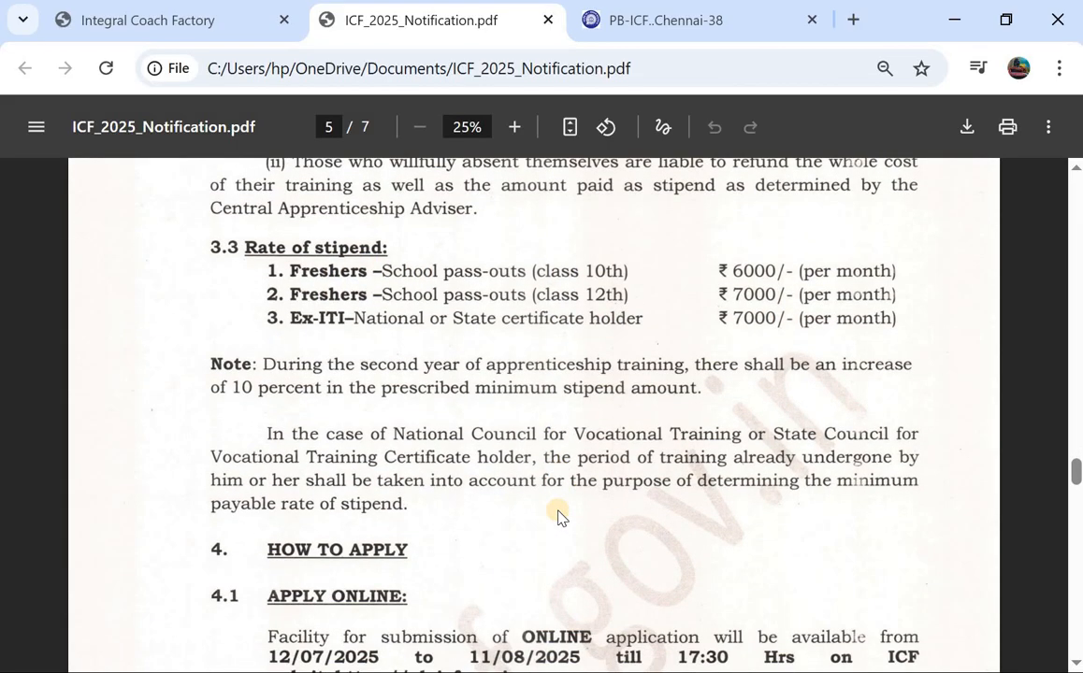
{"action": "scroll", "coordinate": [559, 516], "scroll_direction": "down", "scroll_amount": 1}
{"action": "scroll", "coordinate": [411, 517], "scroll_direction": "down", "scroll_amount": 6}
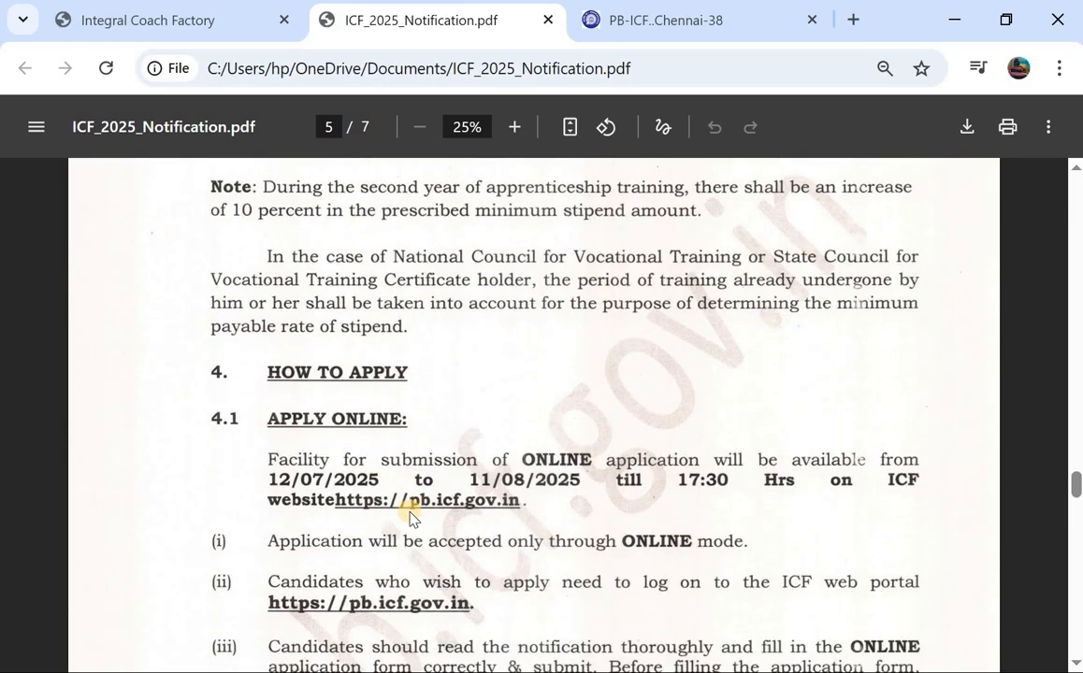
{"action": "scroll", "coordinate": [416, 510], "scroll_direction": "down", "scroll_amount": 2}
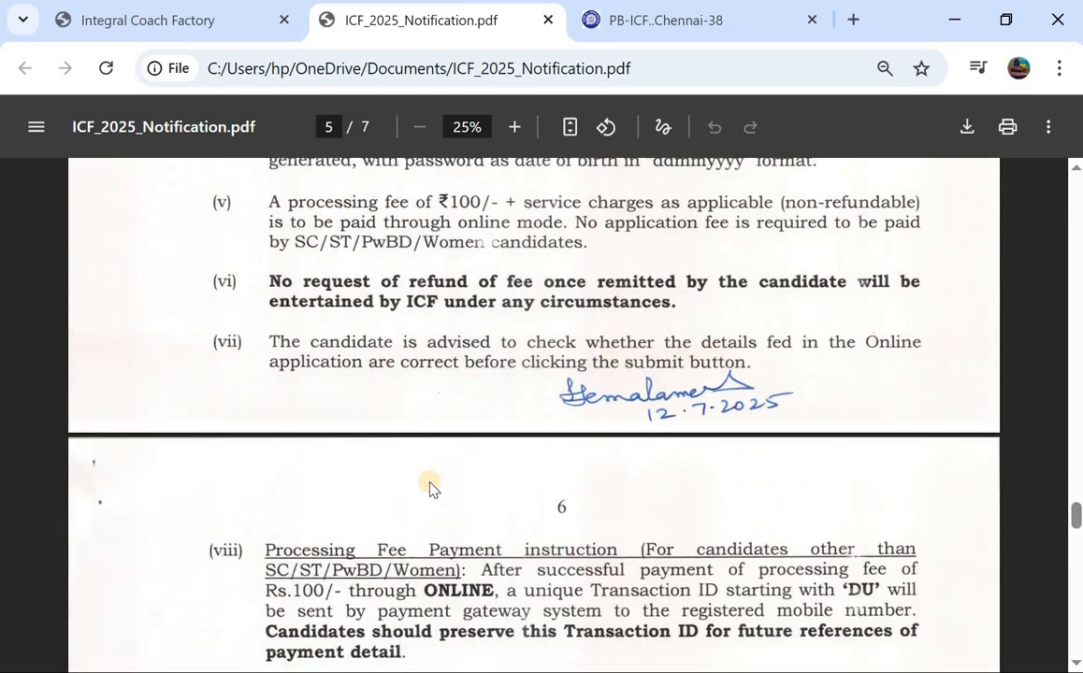
{"action": "scroll", "coordinate": [287, 251], "scroll_direction": "up", "scroll_amount": 1}
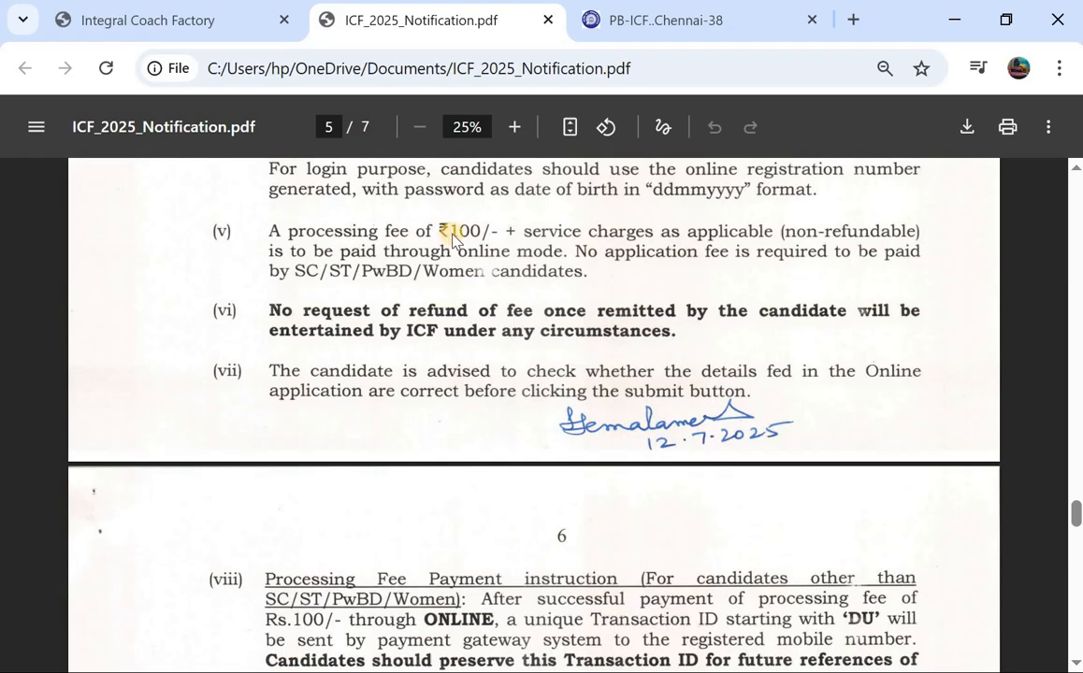
{"action": "scroll", "coordinate": [452, 237], "scroll_direction": "down", "scroll_amount": 6}
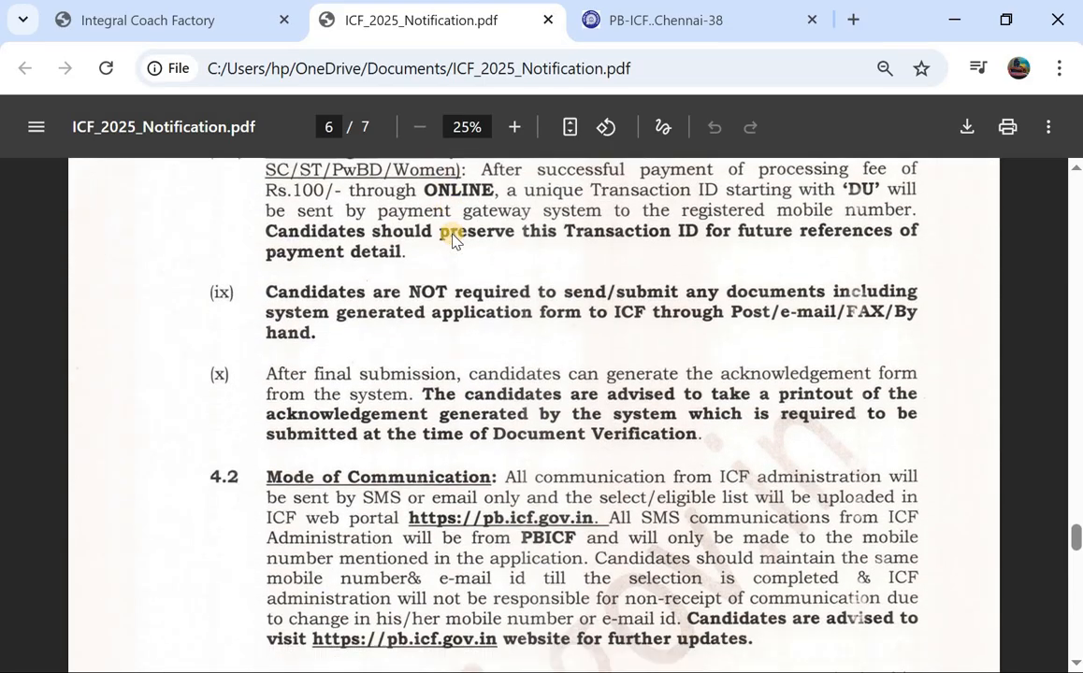
{"action": "scroll", "coordinate": [452, 238], "scroll_direction": "down", "scroll_amount": 4}
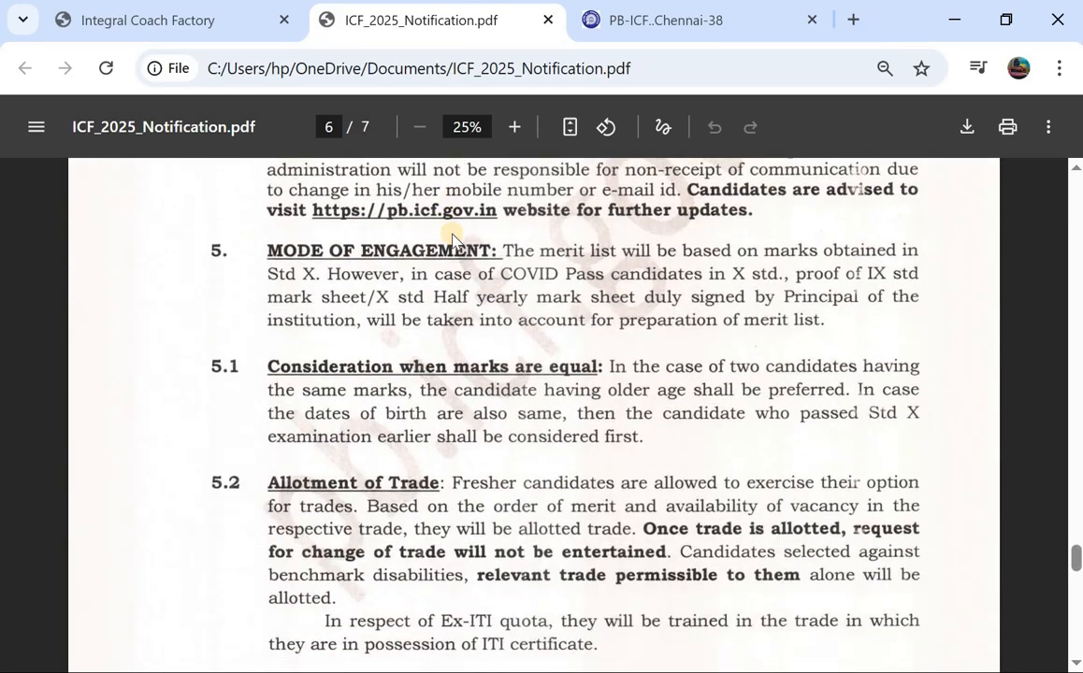
{"action": "scroll", "coordinate": [452, 237], "scroll_direction": "up", "scroll_amount": 9}
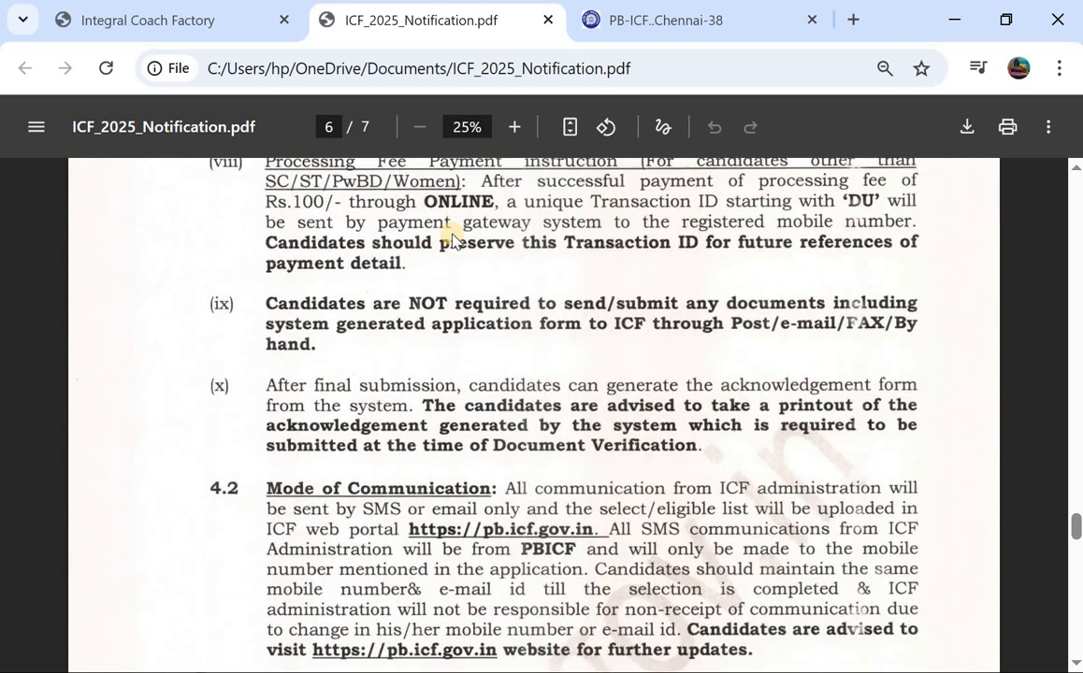
{"action": "scroll", "coordinate": [453, 238], "scroll_direction": "up", "scroll_amount": 2}
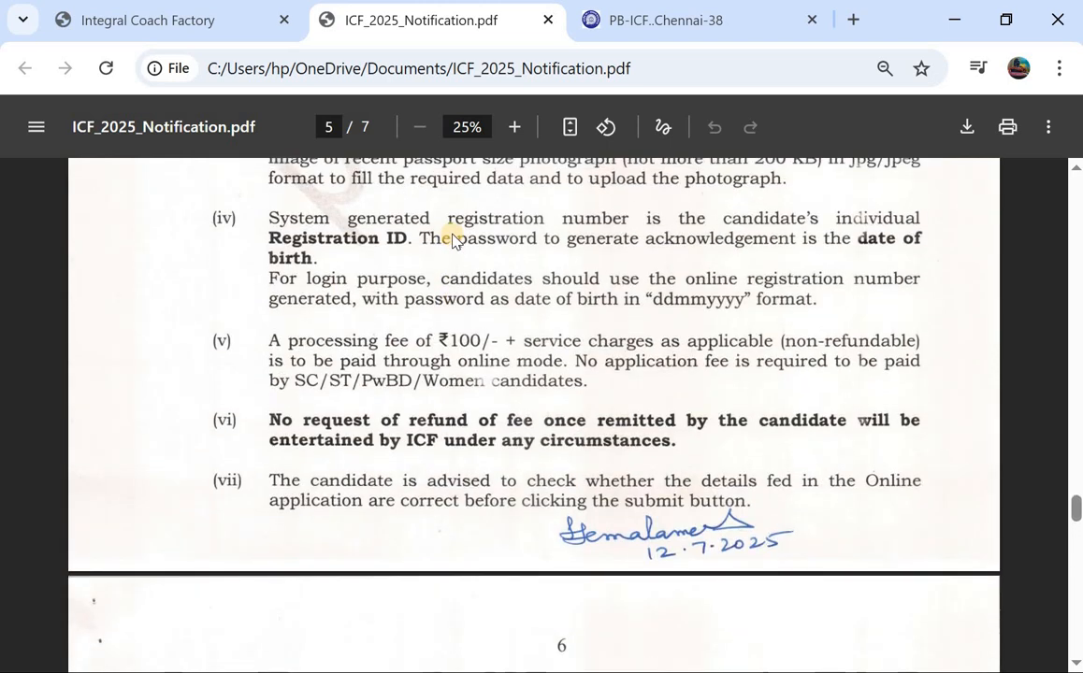
{"action": "key", "text": "ctrl+Tab"}
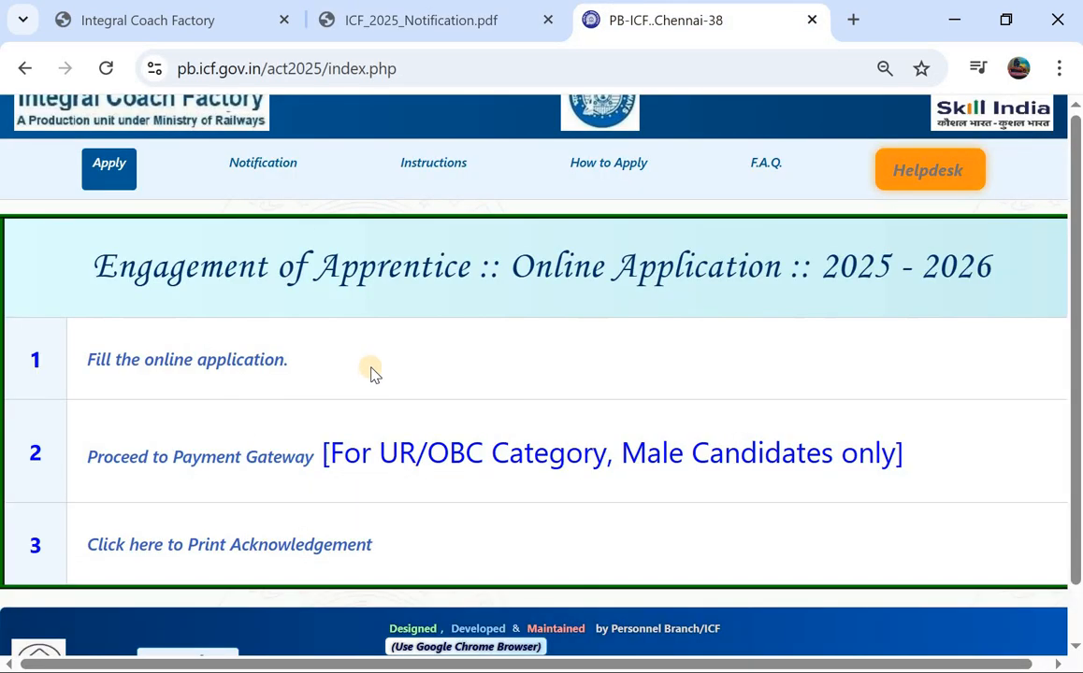
Step: Zoom the portal page out to 67% and open the Instructions page in a new tab
{"action": "scroll", "coordinate": [546, 289], "scroll_direction": "down", "scroll_amount": 1}
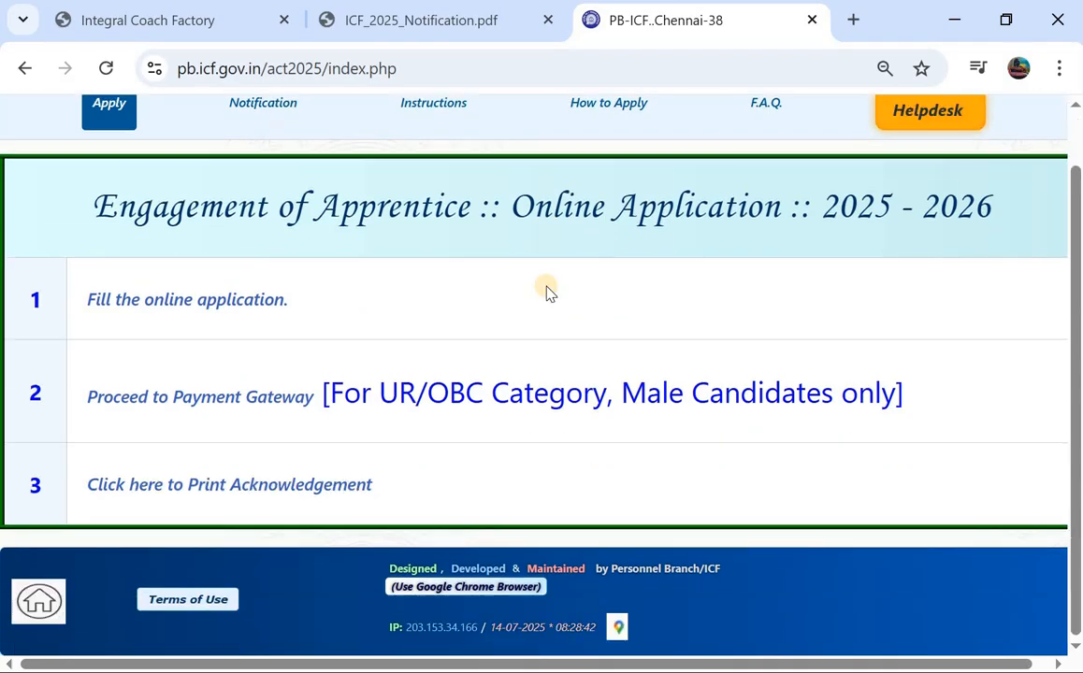
{"action": "scroll", "coordinate": [547, 290], "scroll_direction": "up", "scroll_amount": 1}
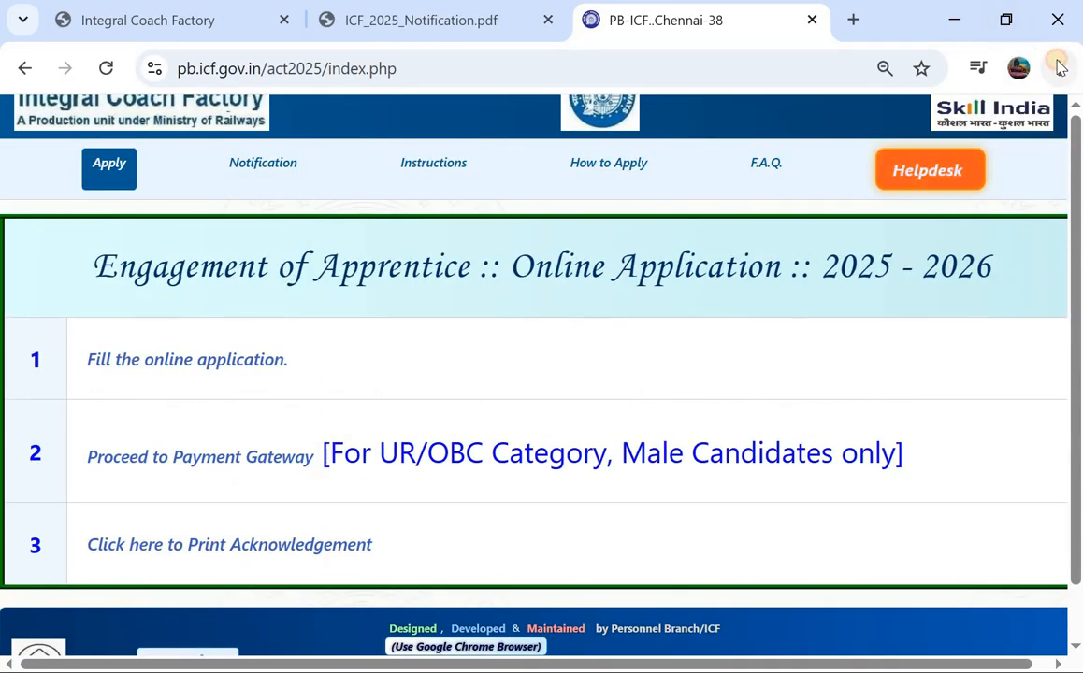
{"action": "left_click", "coordinate": [1059, 67]}
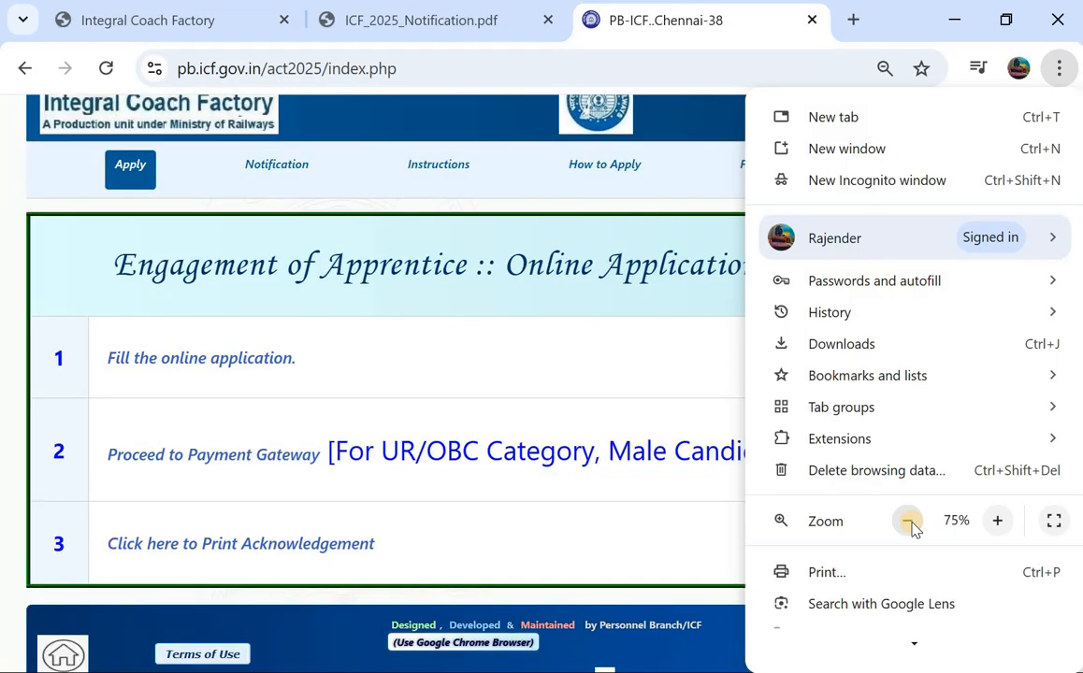
{"action": "left_click", "coordinate": [909, 522]}
{"action": "left_click", "coordinate": [470, 190]}
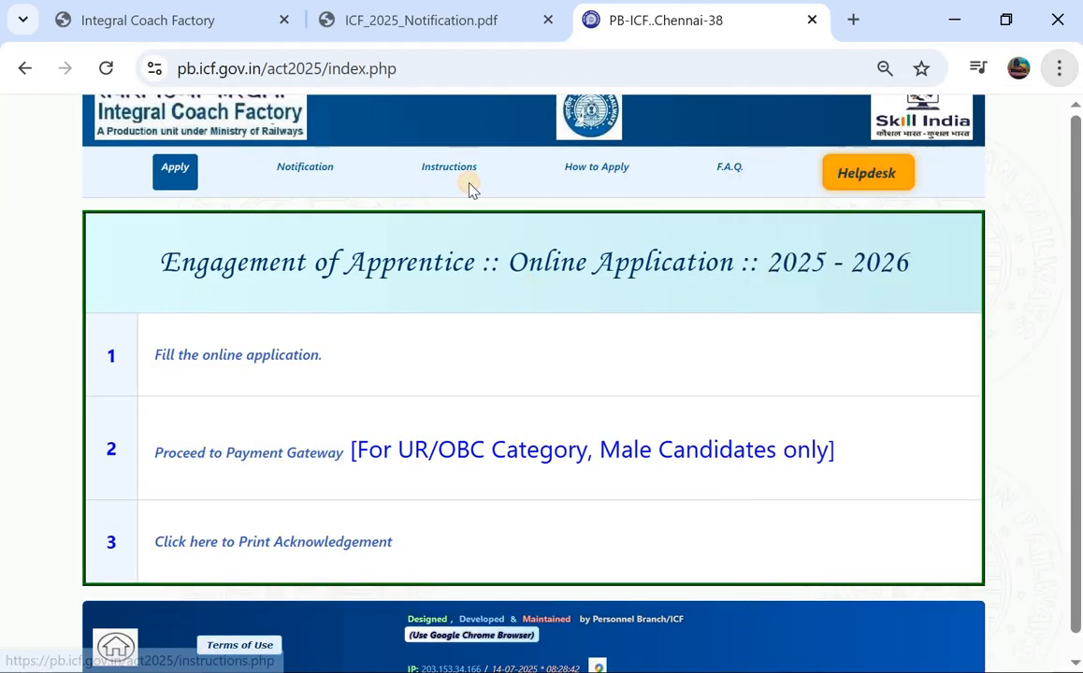
{"action": "left_click", "coordinate": [465, 185]}
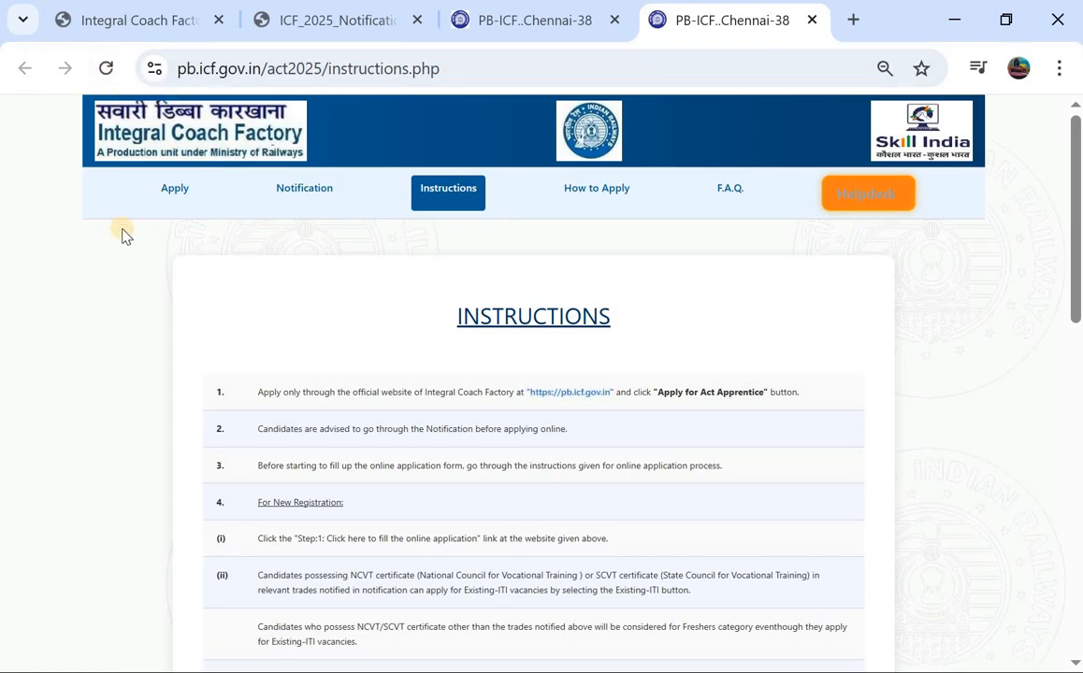
Step: Start the application, tick YES to accept the declaration, and submit it
{"action": "left_click", "coordinate": [178, 192]}
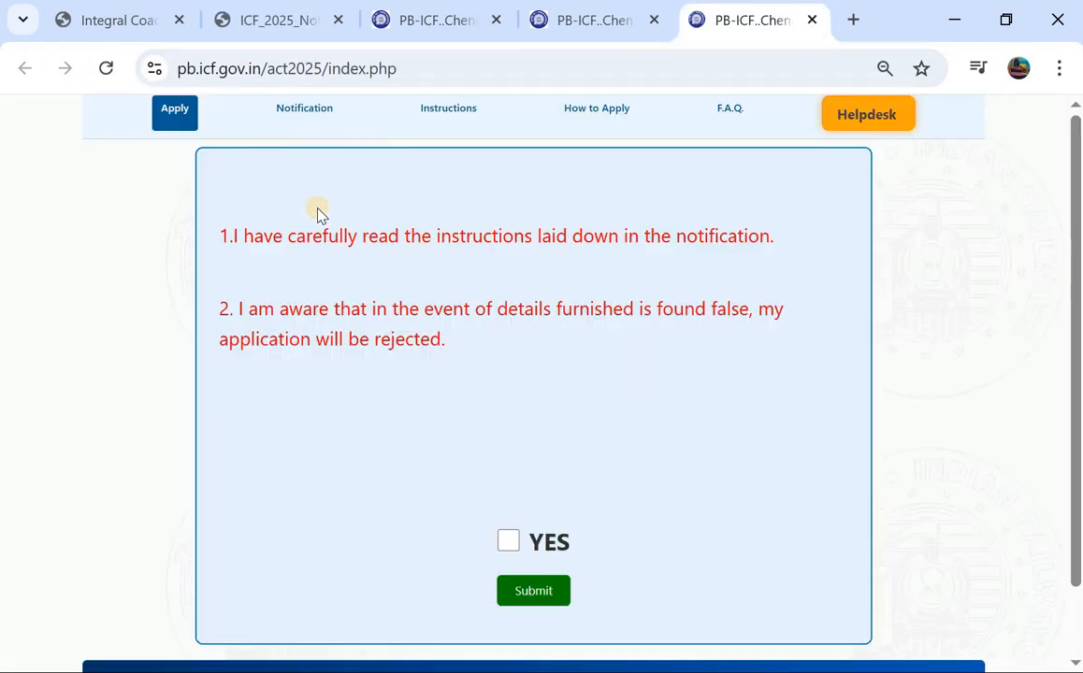
{"action": "left_click", "coordinate": [510, 547]}
{"action": "left_click", "coordinate": [528, 598]}
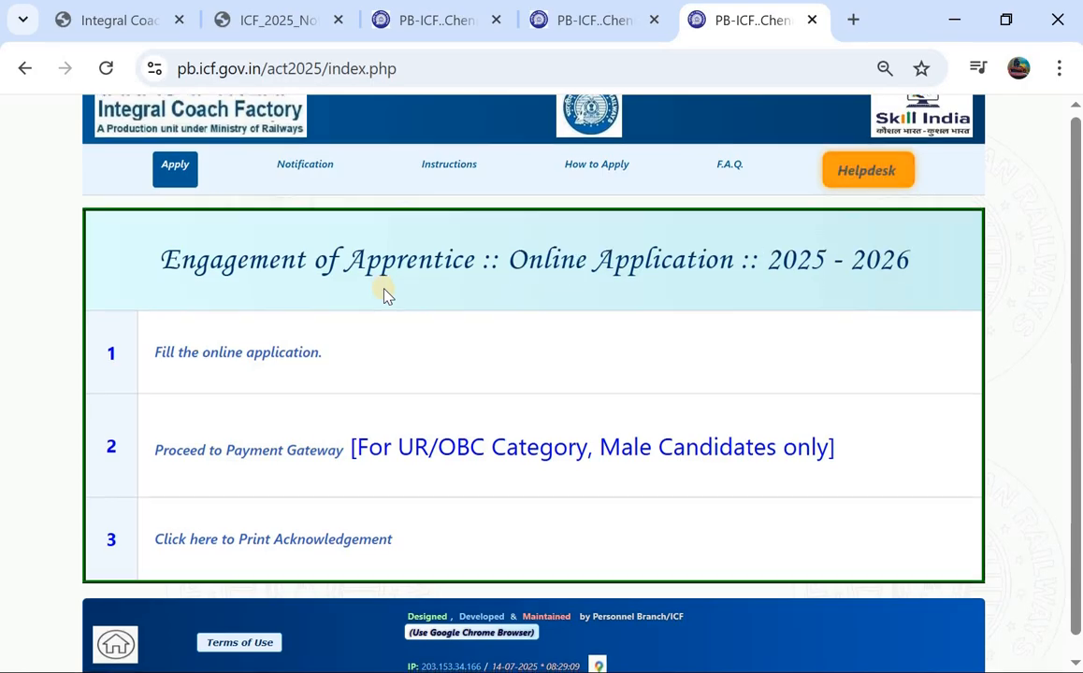
{"action": "scroll", "coordinate": [381, 290], "scroll_direction": "down", "scroll_amount": 1}
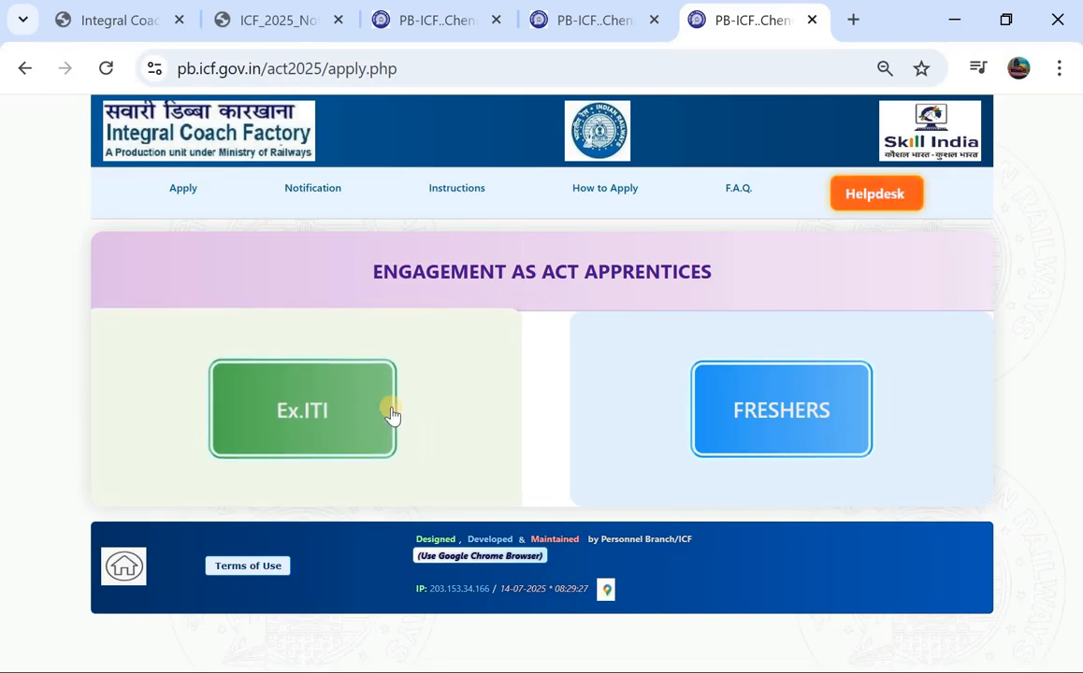
Step: Look at the Freshers option, then choose Ex.ITI to open the Personal Info form
{"action": "mouse_move", "coordinate": [761, 404]}
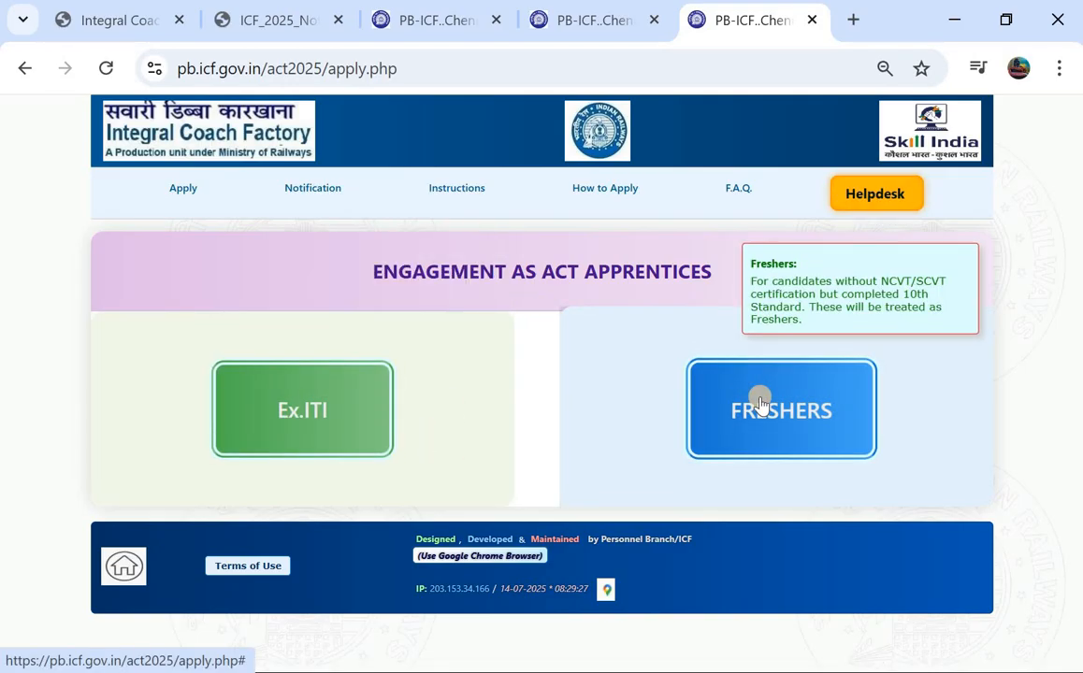
{"action": "left_click", "coordinate": [761, 404]}
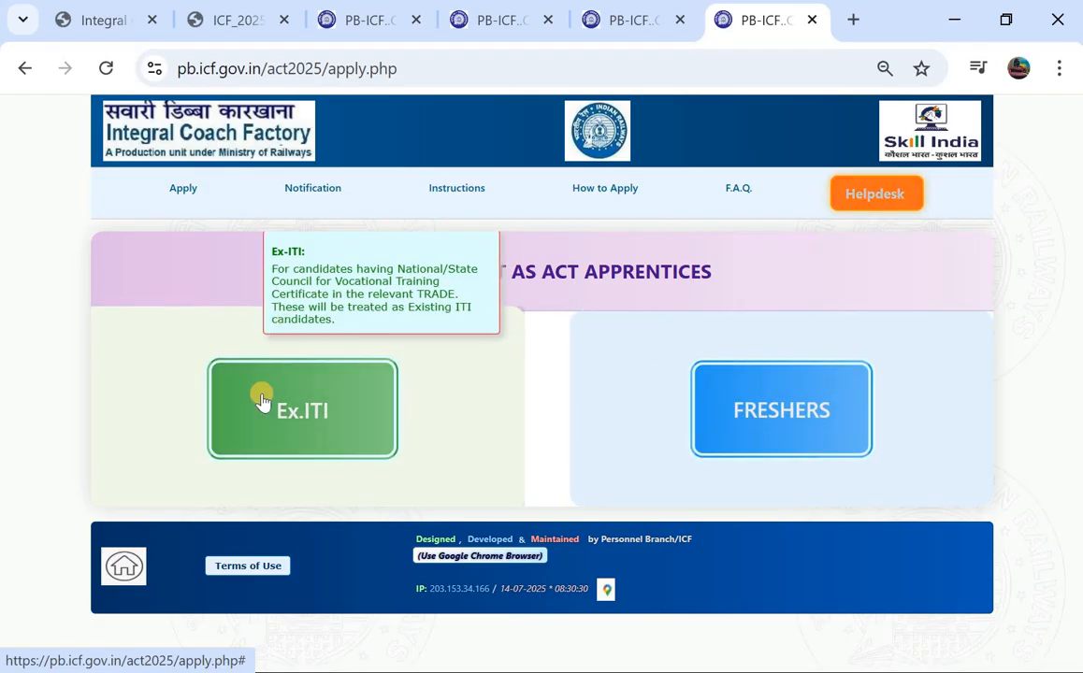
{"action": "left_click", "coordinate": [295, 418]}
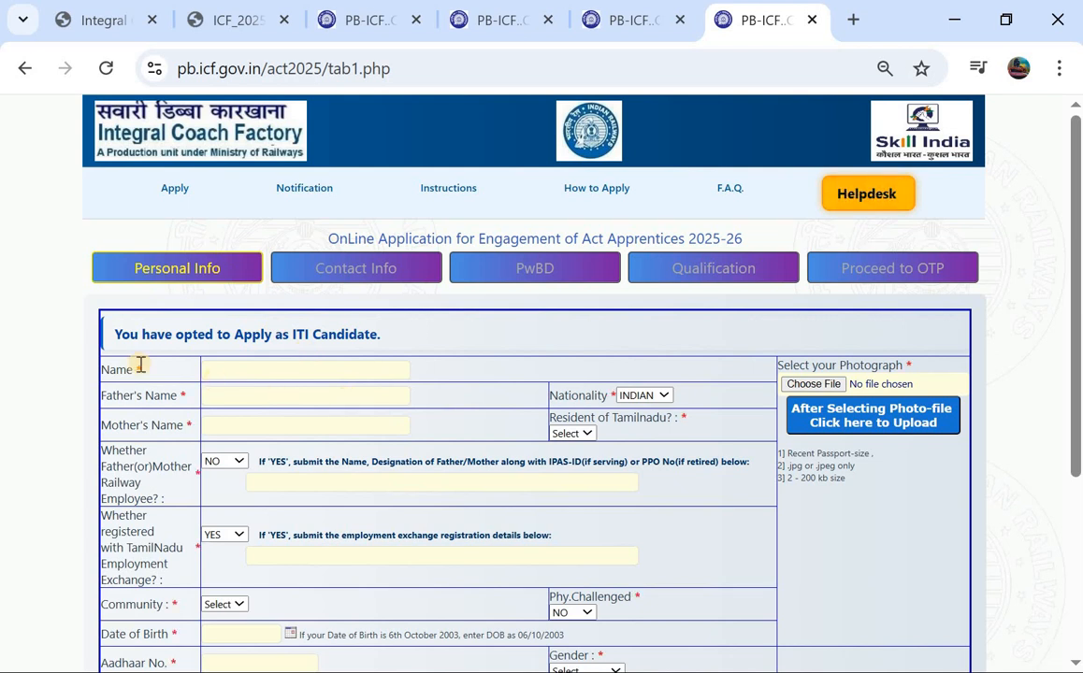
Step: Enter the candidate's name, autofill the father's and mother's names, and set Resident of Tamilnadu to NO
{"action": "left_click", "coordinate": [262, 372]}
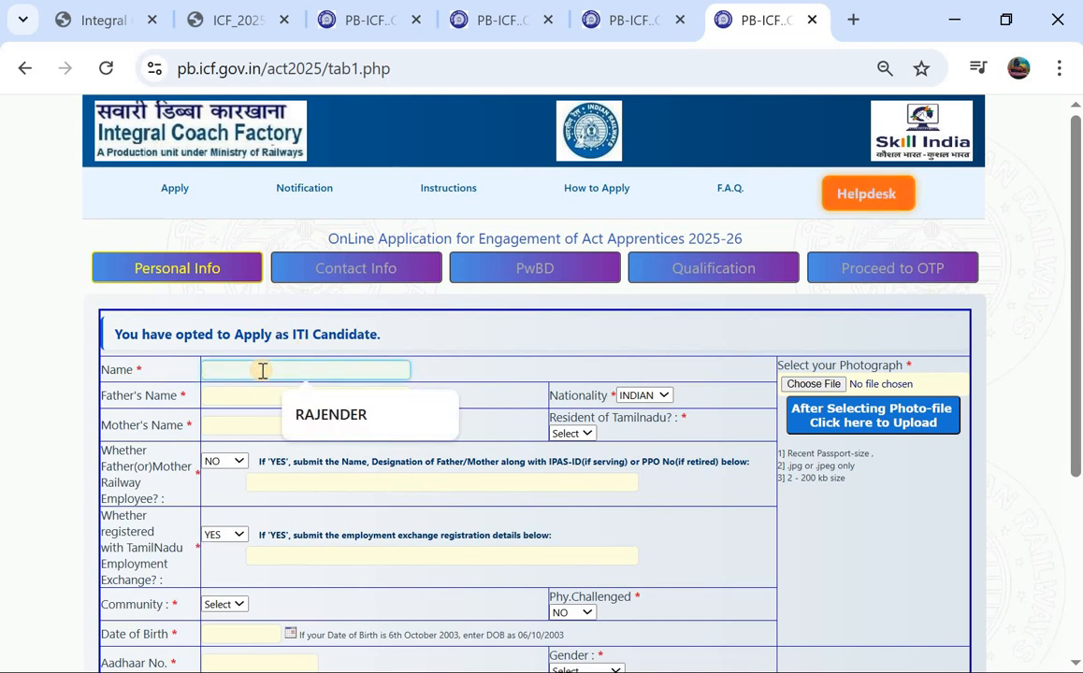
{"action": "type", "text": "R"}
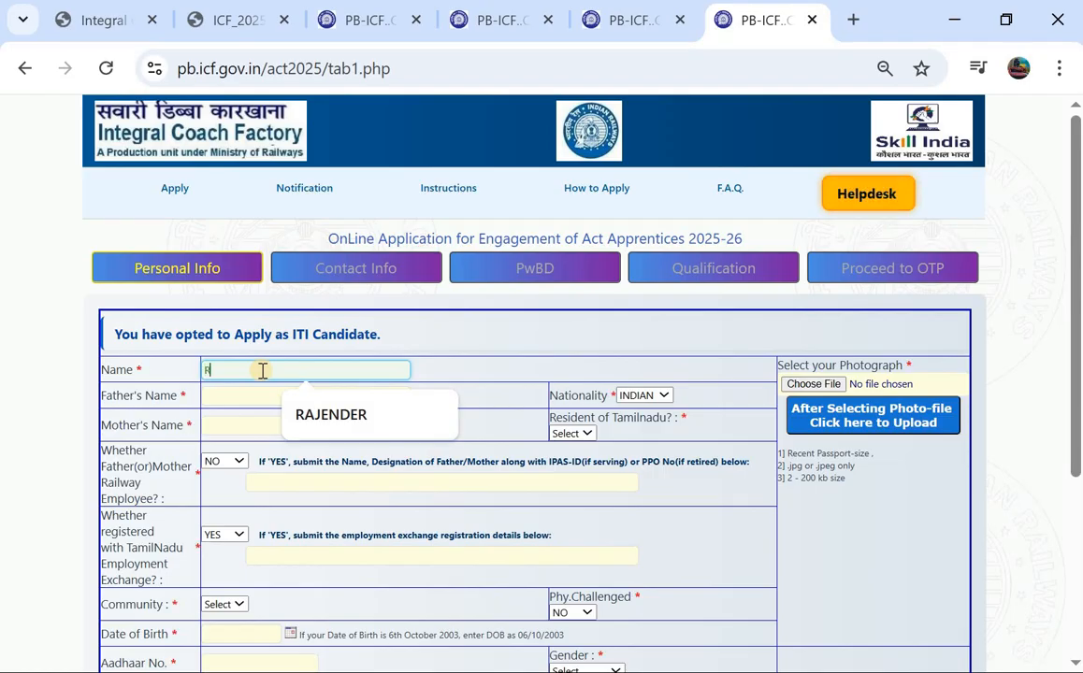
{"action": "type", "text": "AJENDE"}
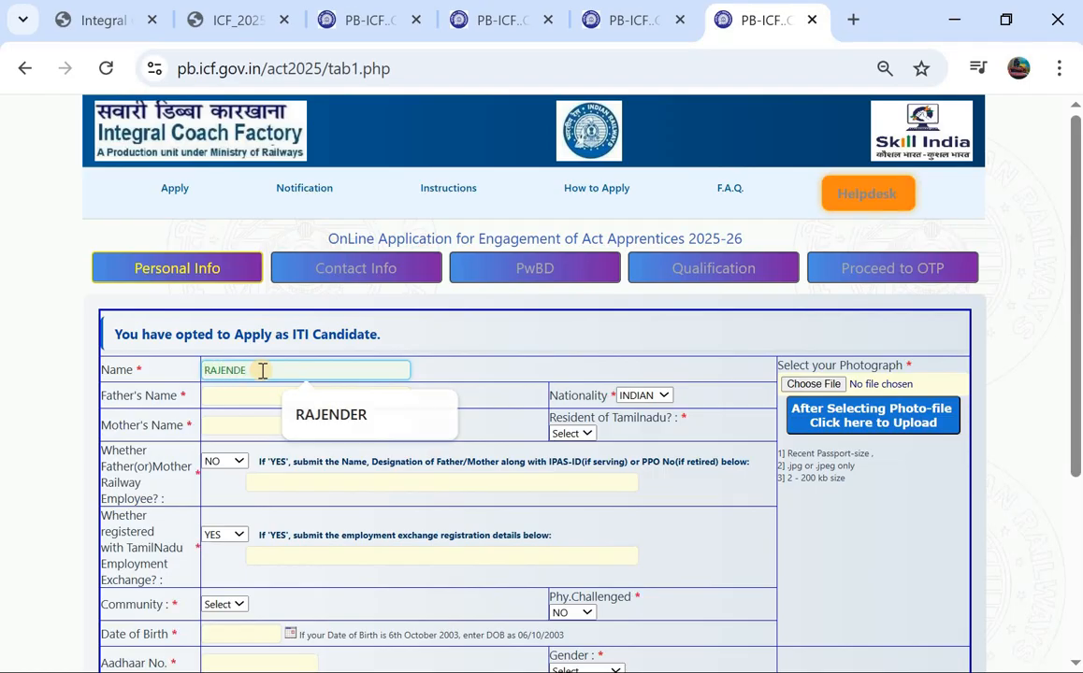
{"action": "type", "text": "R"}
{"action": "left_click", "coordinate": [255, 395]}
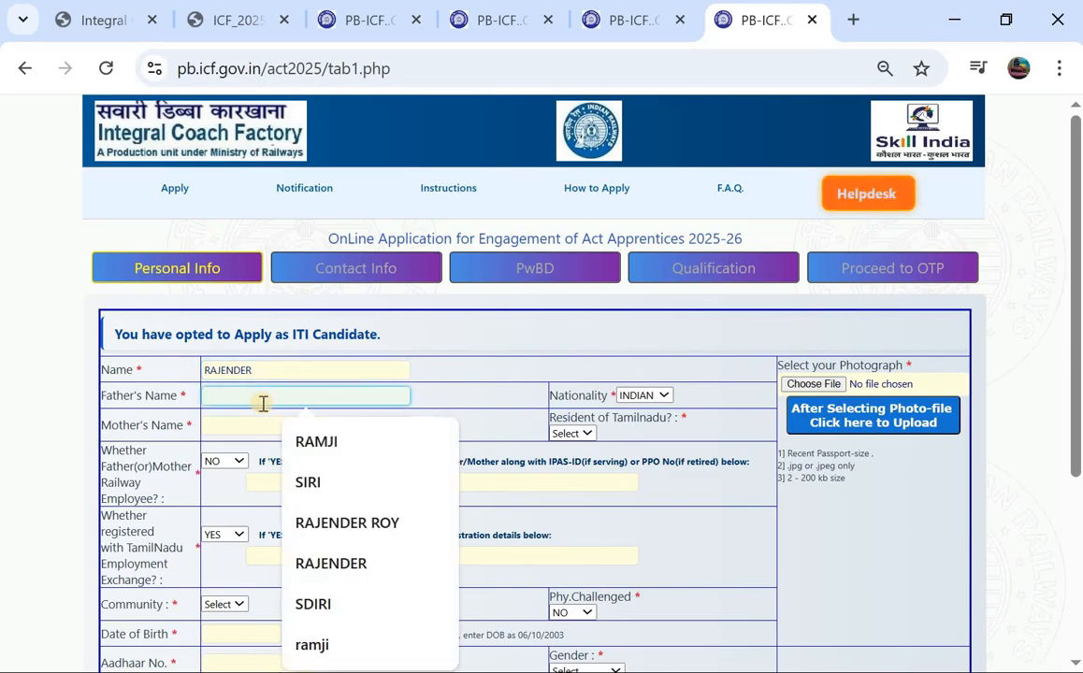
{"action": "left_click", "coordinate": [307, 443]}
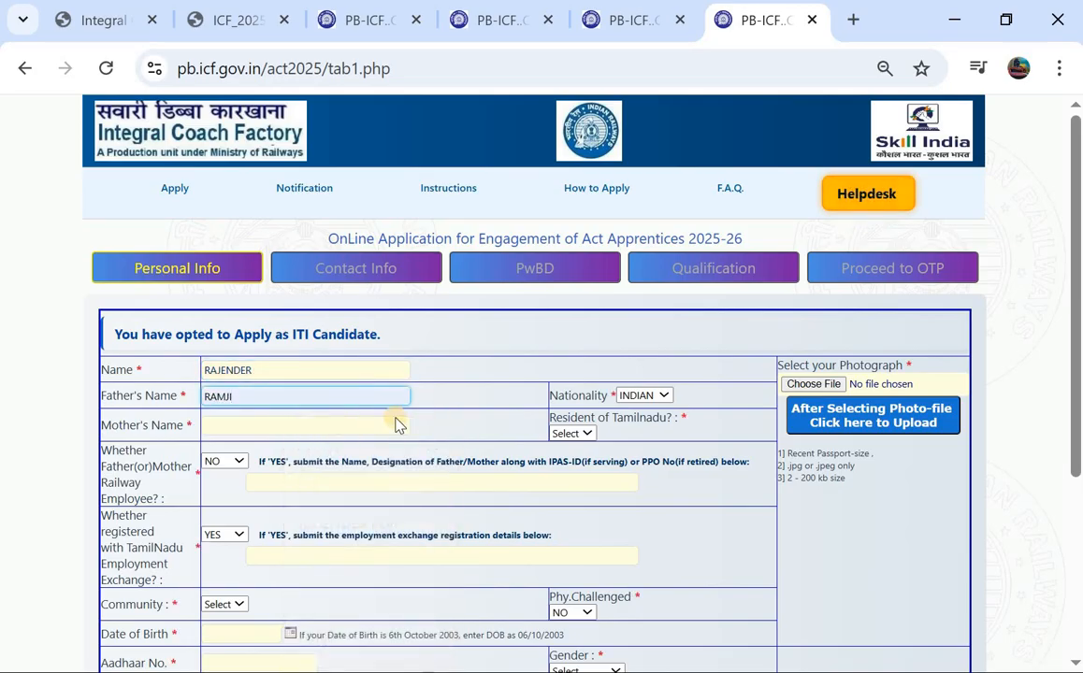
{"action": "left_click", "coordinate": [299, 425]}
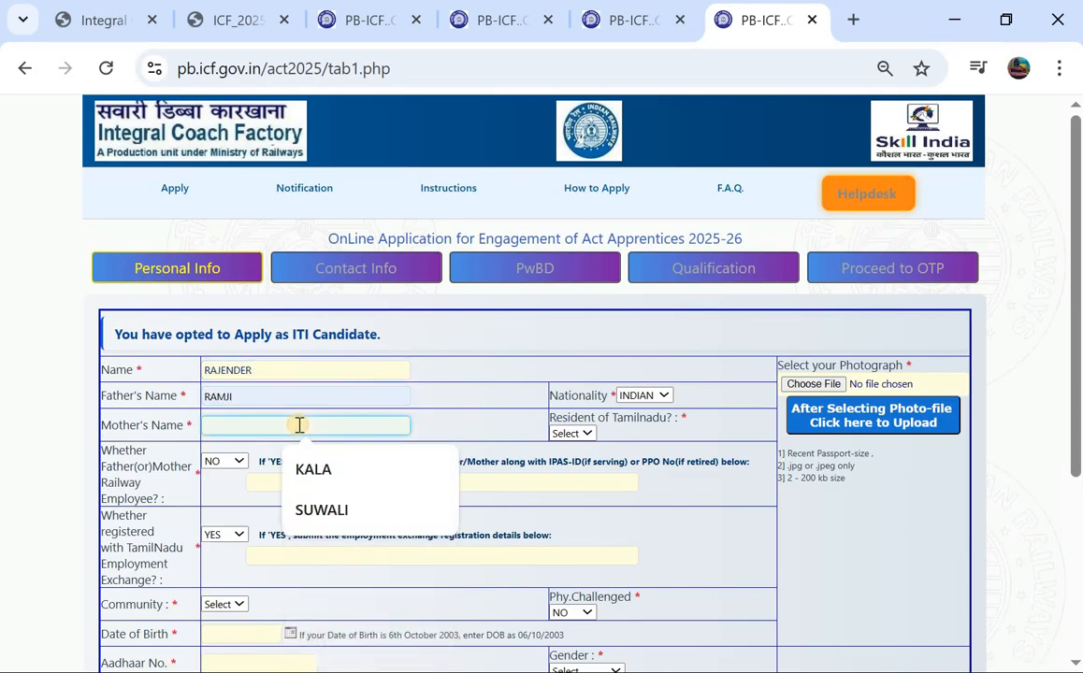
{"action": "left_click", "coordinate": [328, 512]}
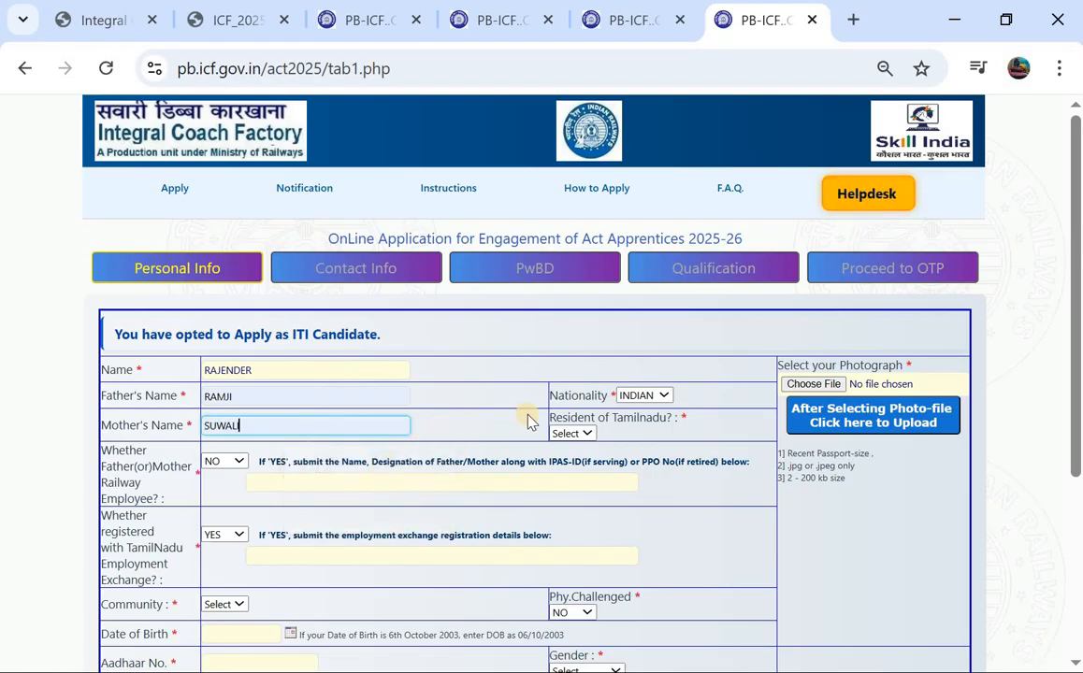
{"action": "left_click", "coordinate": [570, 436]}
{"action": "left_click", "coordinate": [566, 510]}
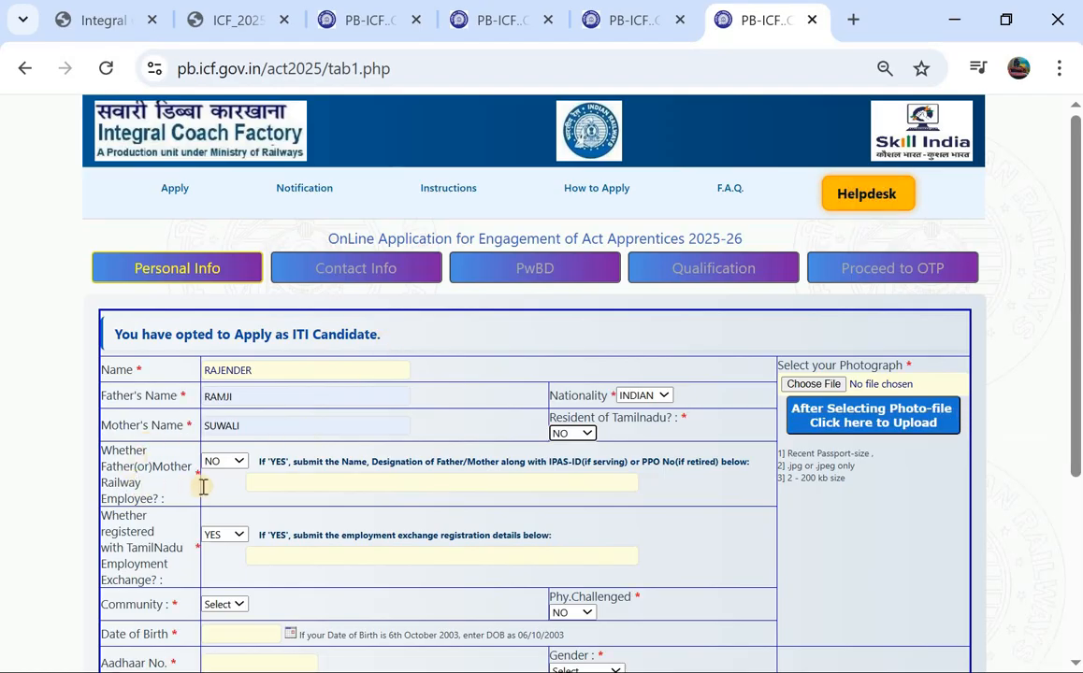
Step: Answer NO to railway-employee parent and to employment exchange registration
{"action": "left_click", "coordinate": [222, 464]}
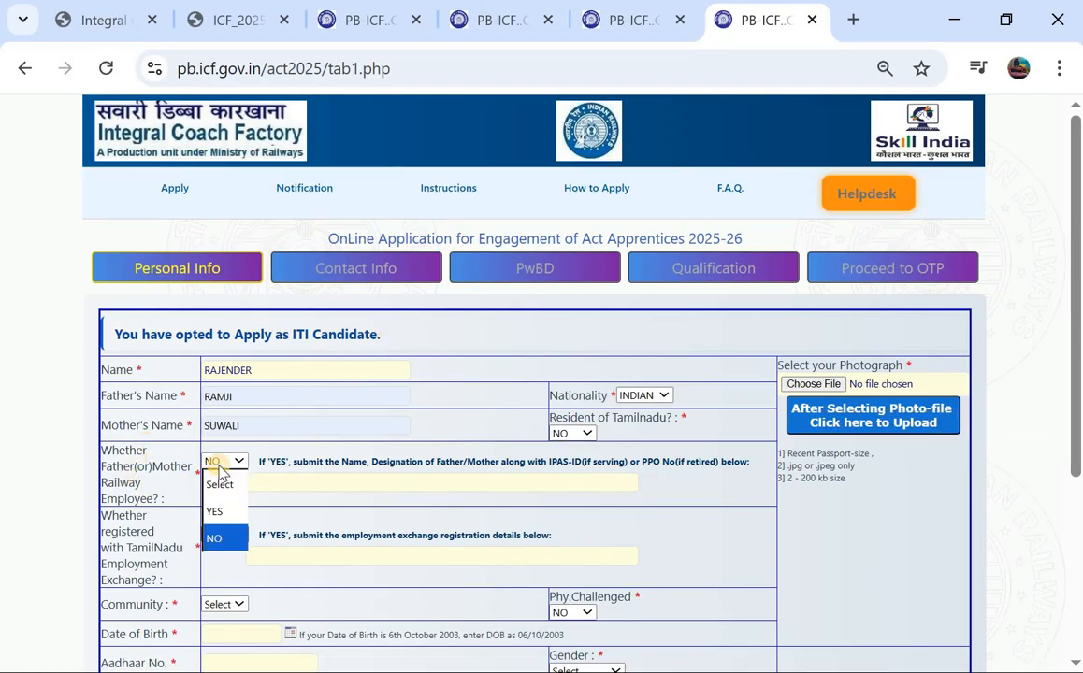
{"action": "left_click", "coordinate": [225, 512]}
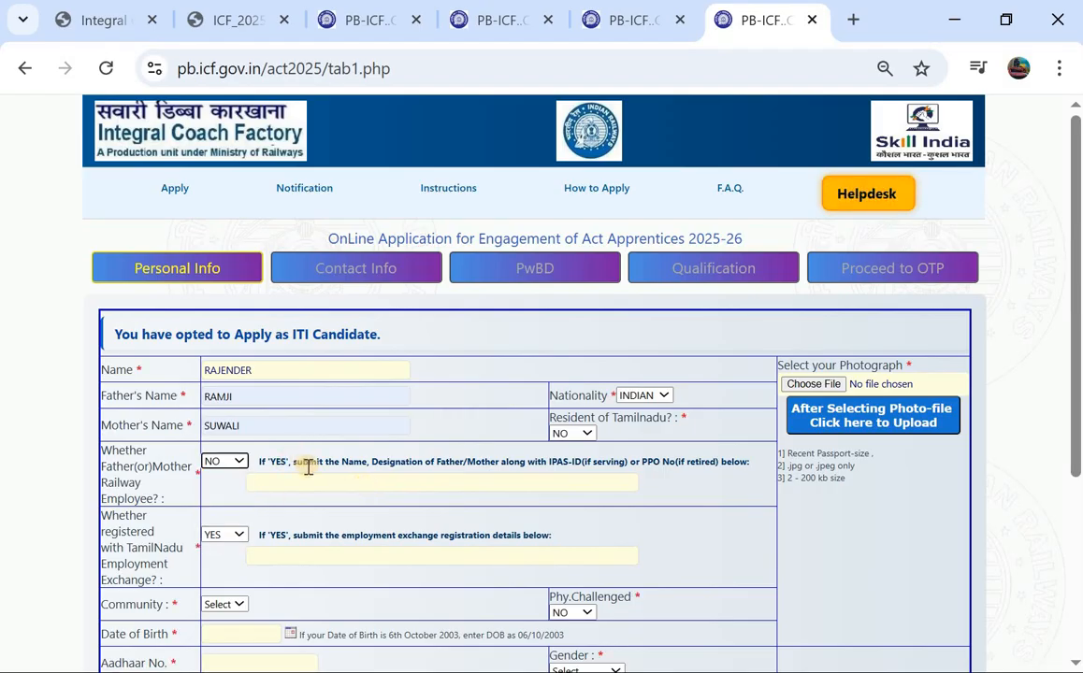
{"action": "scroll", "coordinate": [307, 464], "scroll_direction": "down", "scroll_amount": 1}
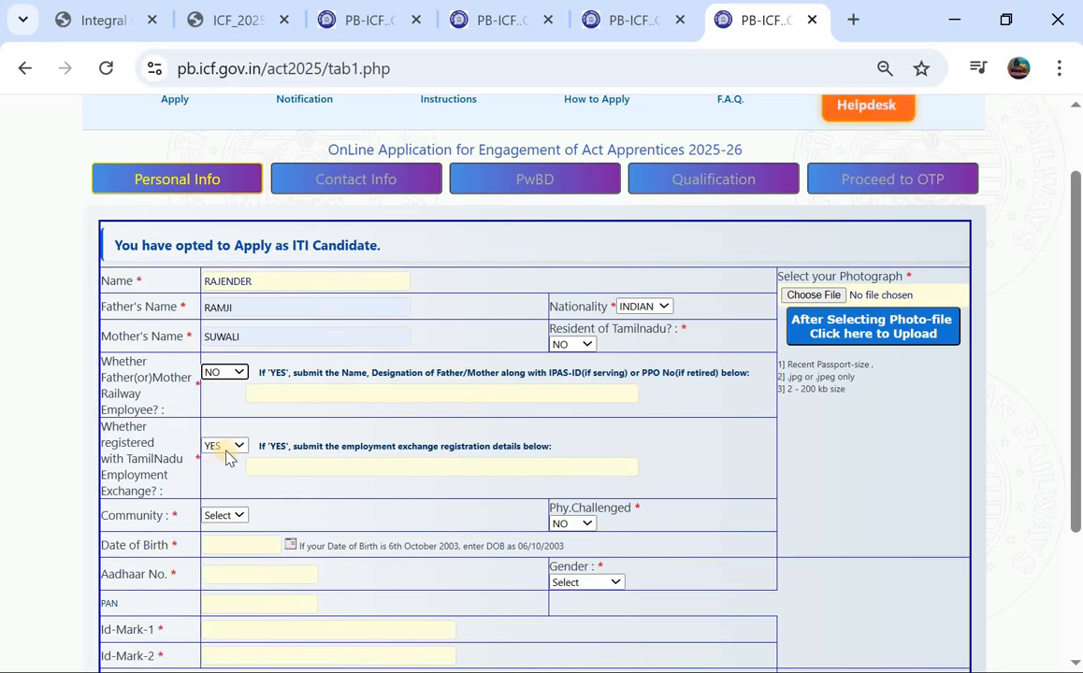
{"action": "left_click", "coordinate": [228, 451]}
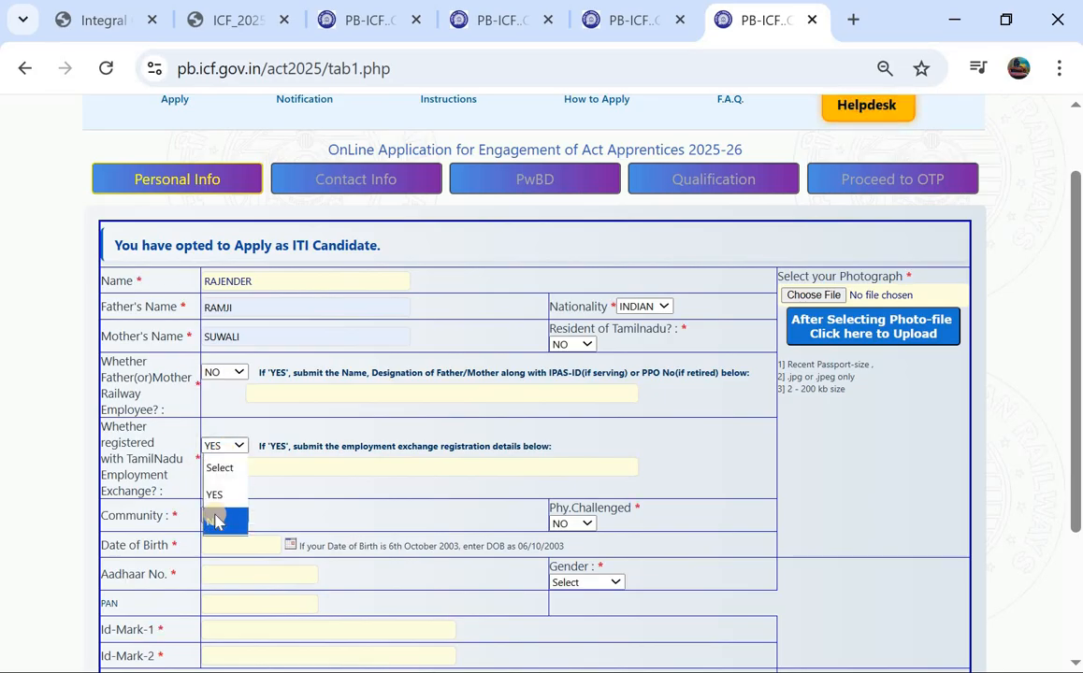
{"action": "left_click", "coordinate": [274, 471]}
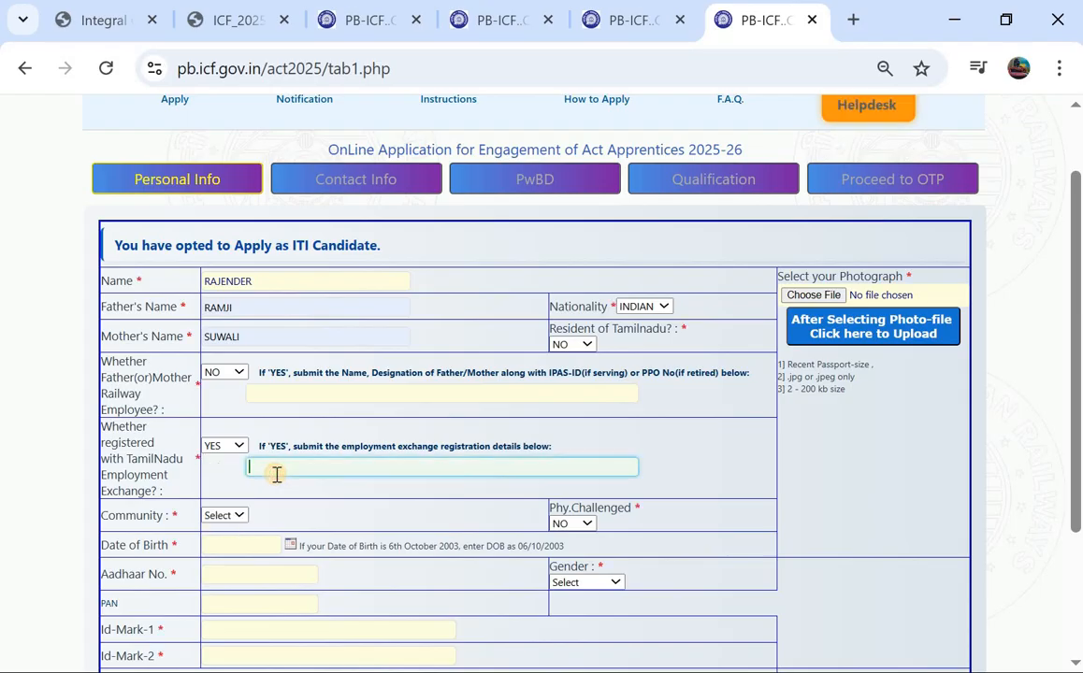
{"action": "left_click", "coordinate": [217, 446]}
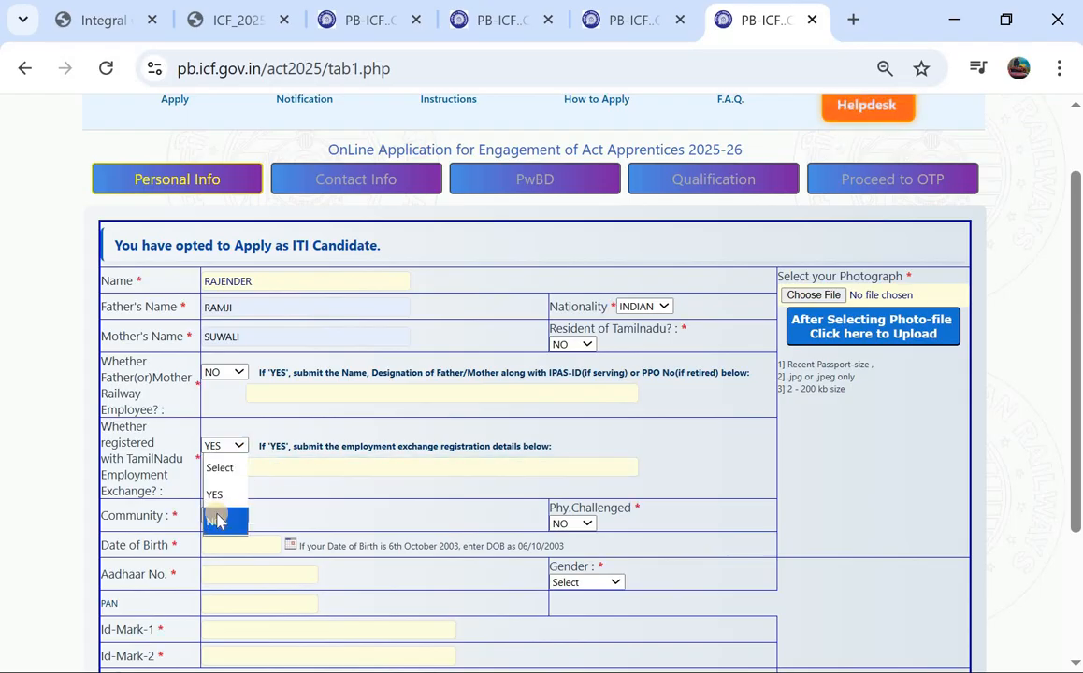
{"action": "left_click", "coordinate": [217, 520]}
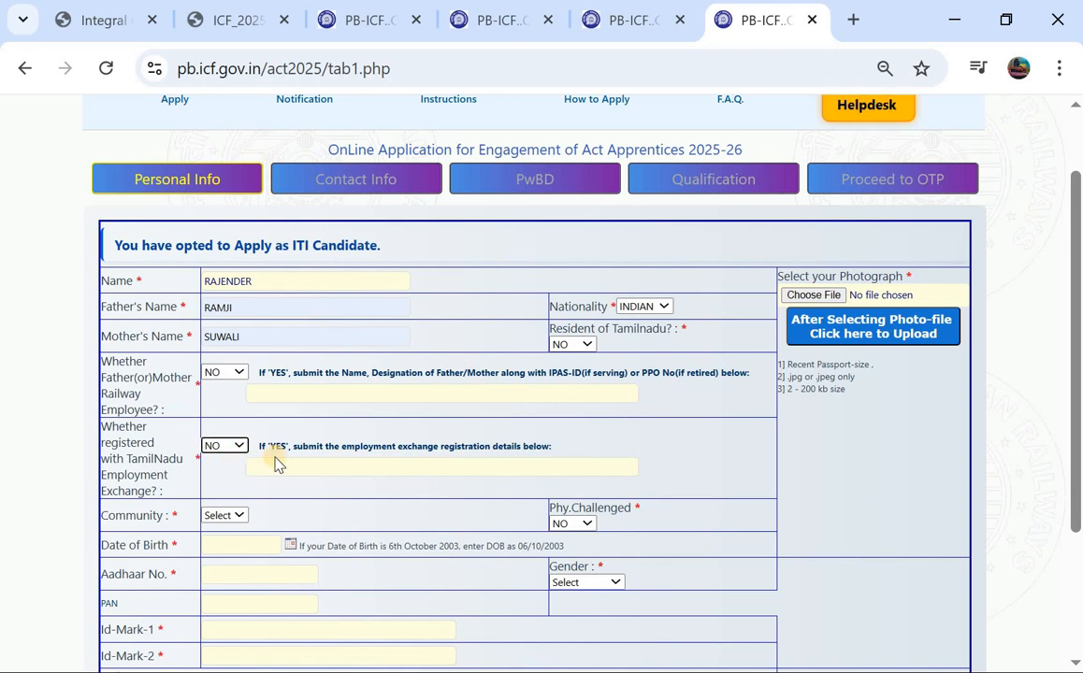
Step: Set the Community dropdown to ST
{"action": "scroll", "coordinate": [275, 464], "scroll_direction": "down", "scroll_amount": 1}
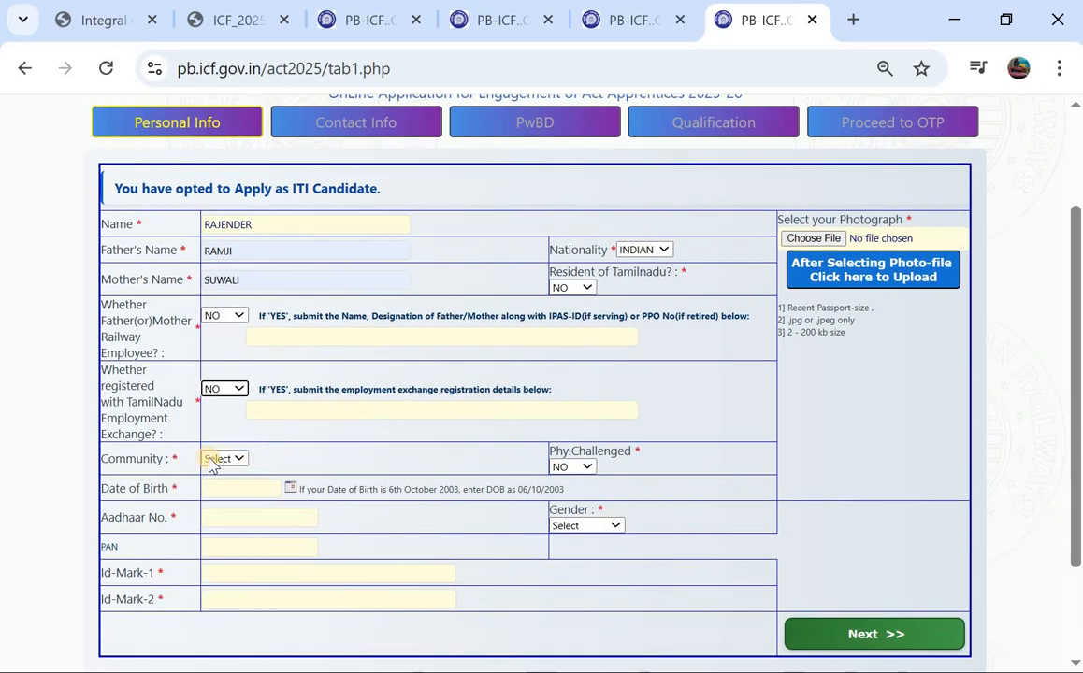
{"action": "left_click", "coordinate": [211, 460]}
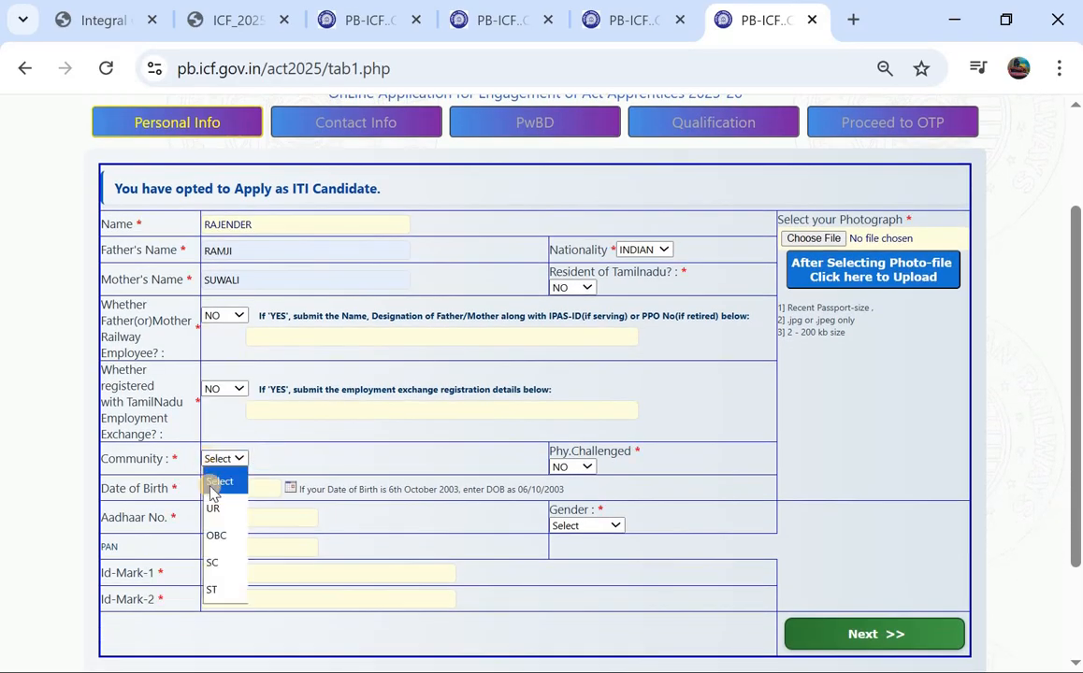
{"action": "left_click", "coordinate": [217, 591]}
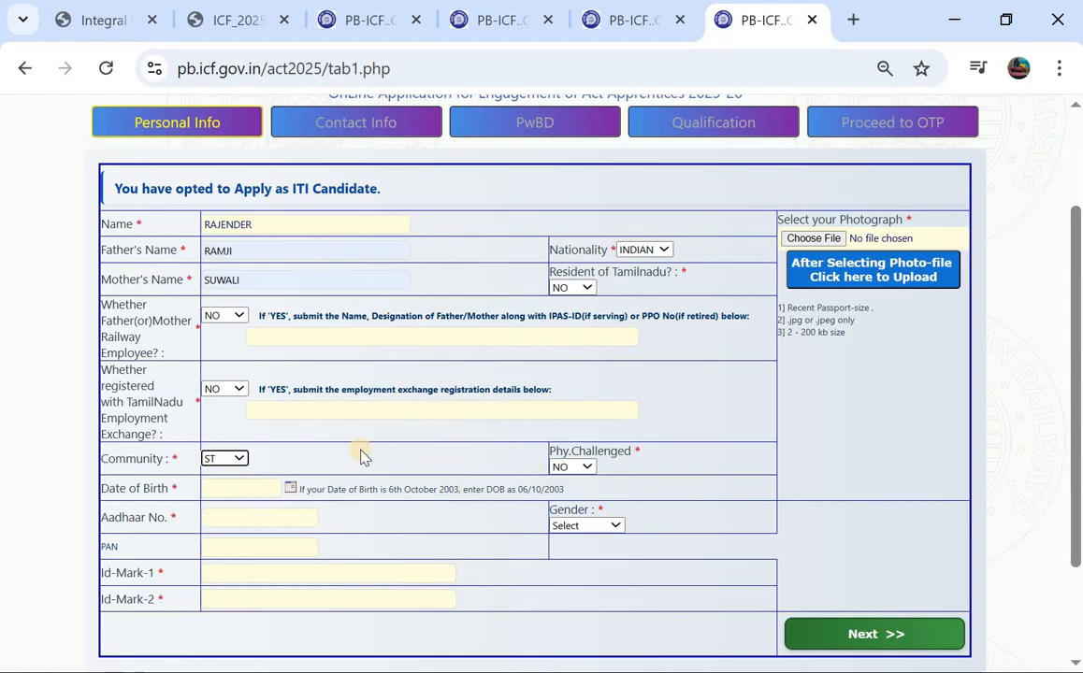
{"action": "mouse_move", "coordinate": [575, 472]}
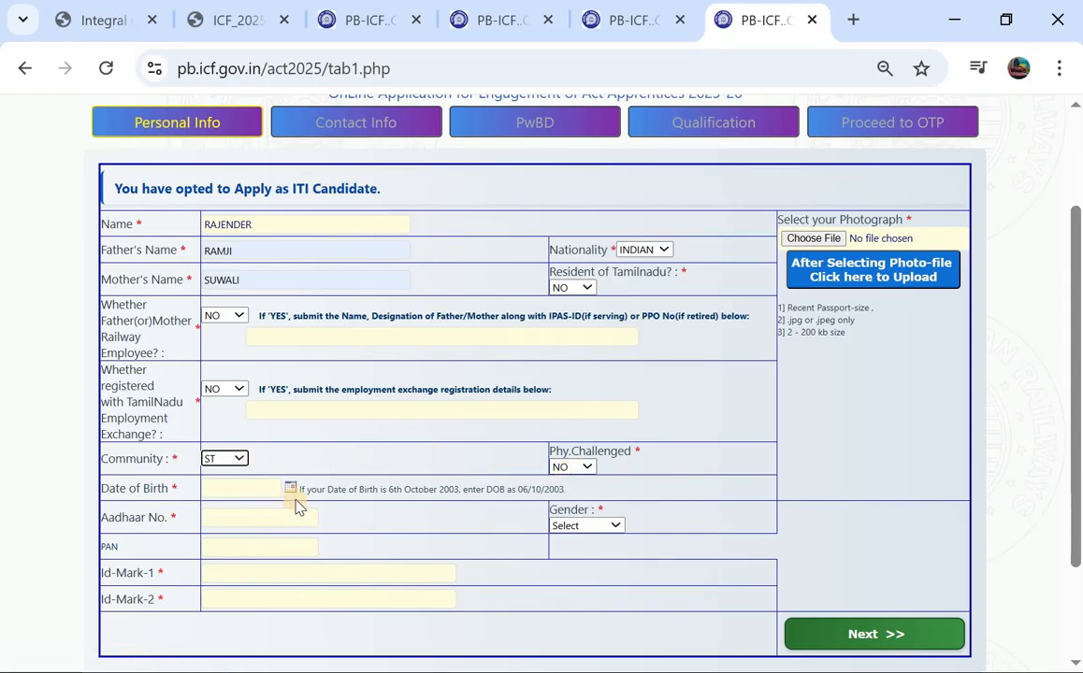
Step: Pick 1 May 2002 as the date of birth using the calendar picker
{"action": "left_click", "coordinate": [249, 489]}
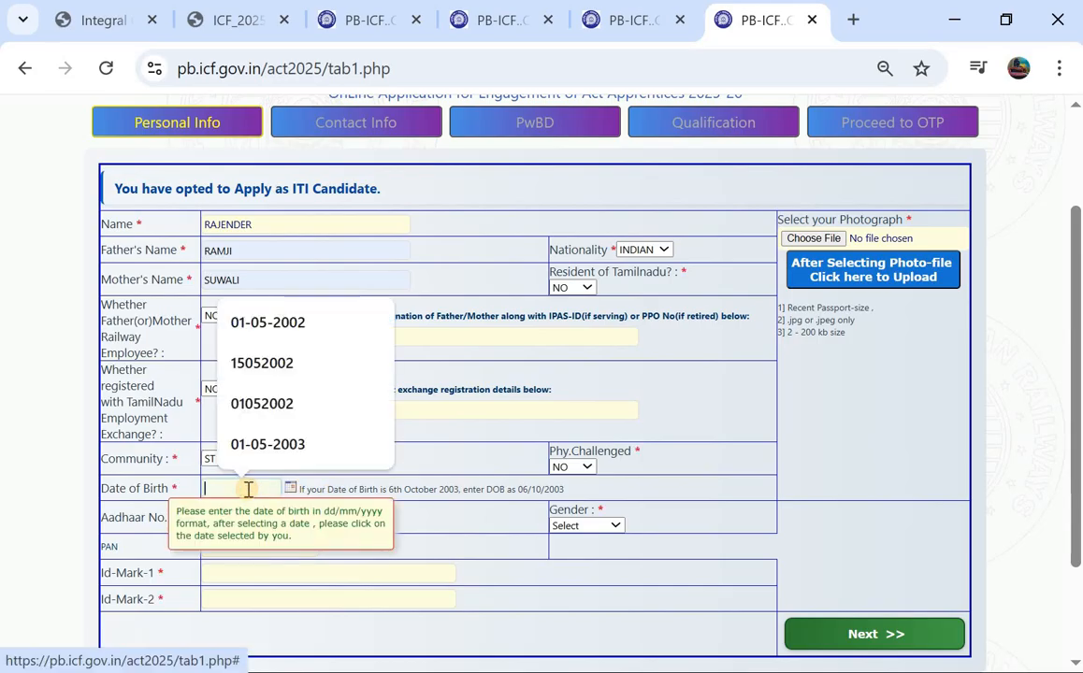
{"action": "scroll", "coordinate": [246, 493], "scroll_direction": "down", "scroll_amount": 1}
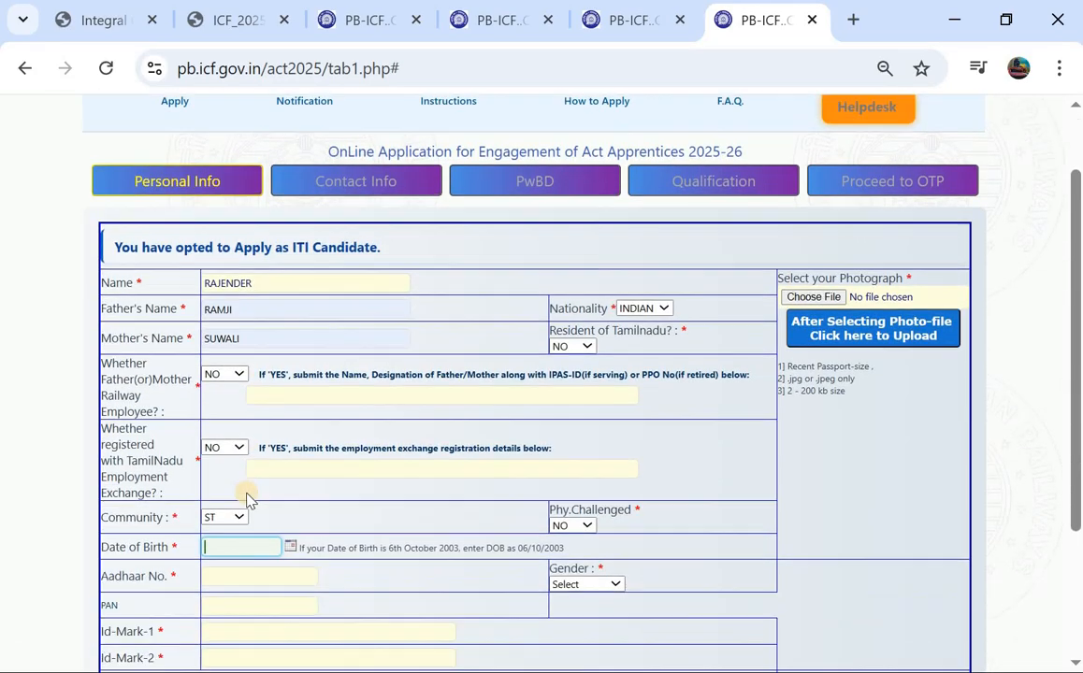
{"action": "left_click", "coordinate": [290, 544]}
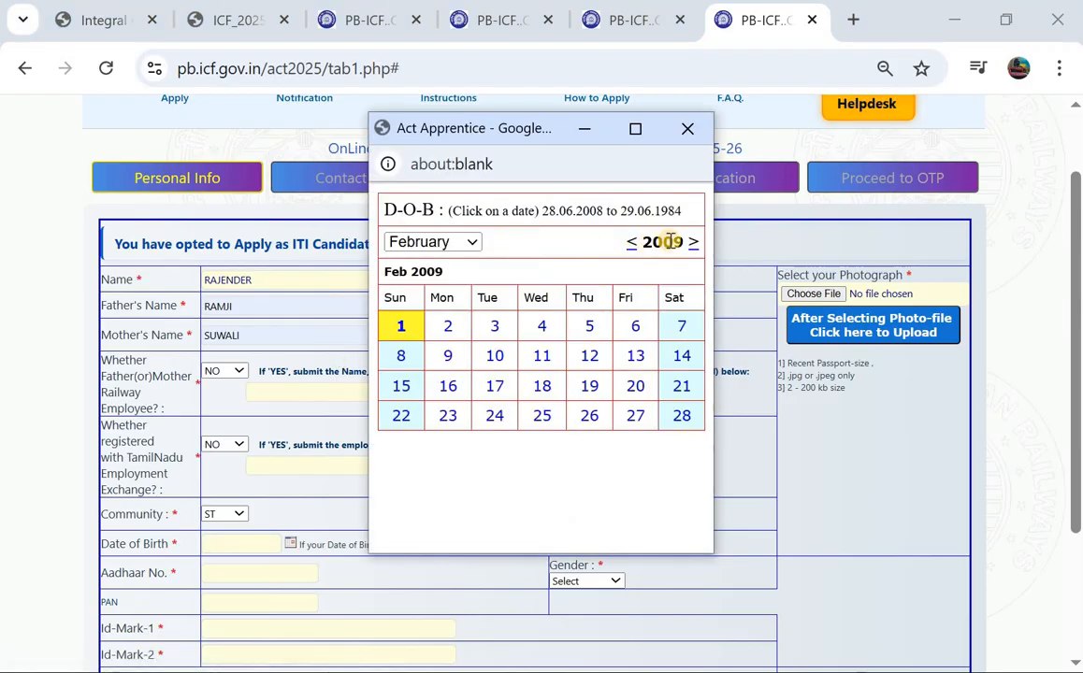
{"action": "left_click", "coordinate": [632, 242]}
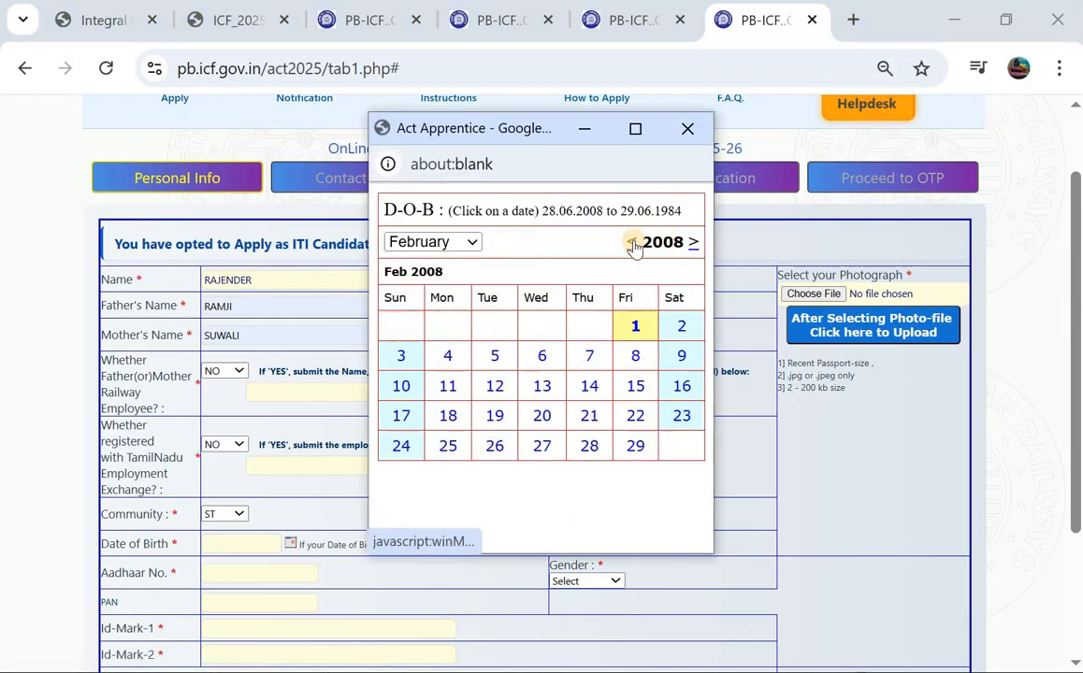
{"action": "left_click", "coordinate": [633, 243]}
{"action": "left_click", "coordinate": [633, 243]}
{"action": "left_click", "coordinate": [633, 243]}
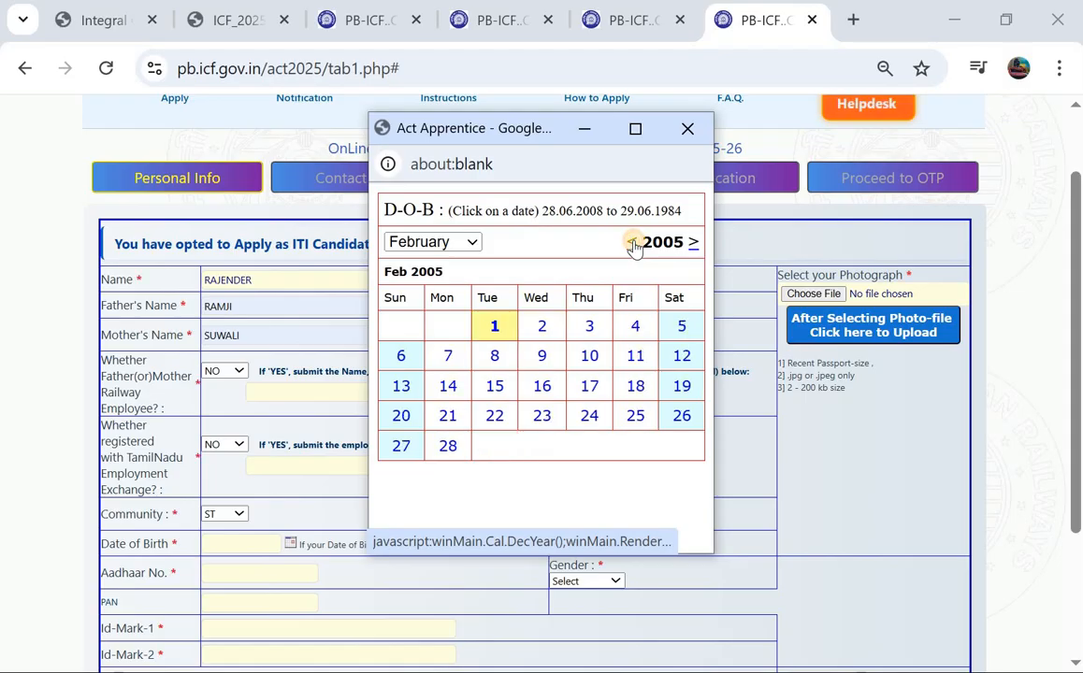
{"action": "left_click", "coordinate": [633, 243]}
{"action": "left_click", "coordinate": [633, 243]}
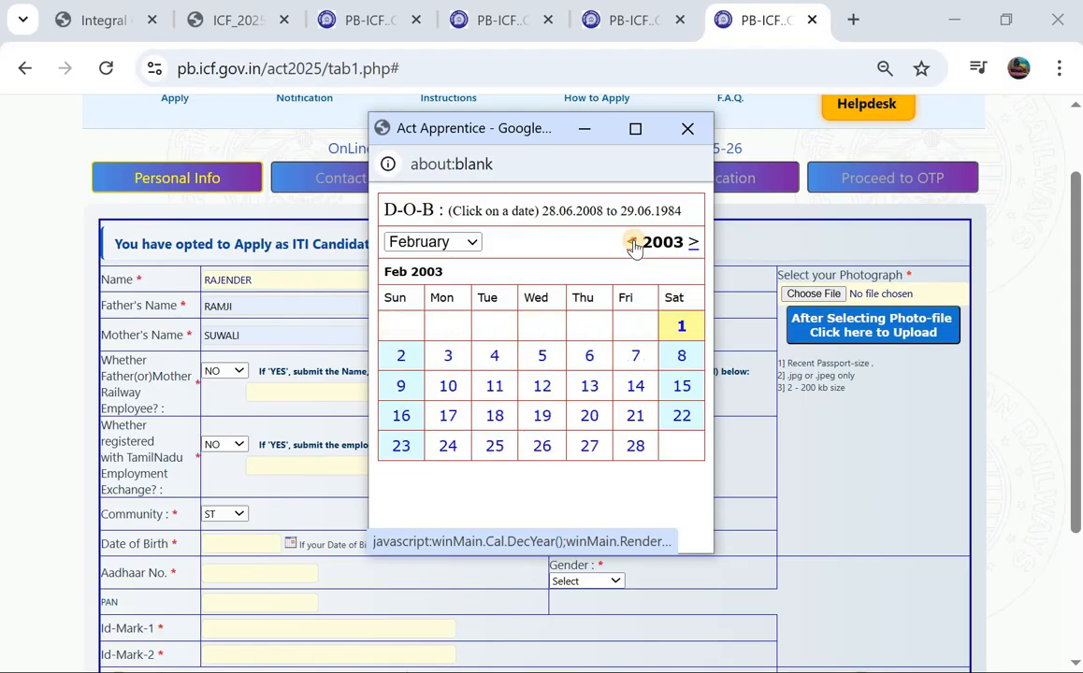
{"action": "left_click", "coordinate": [633, 243]}
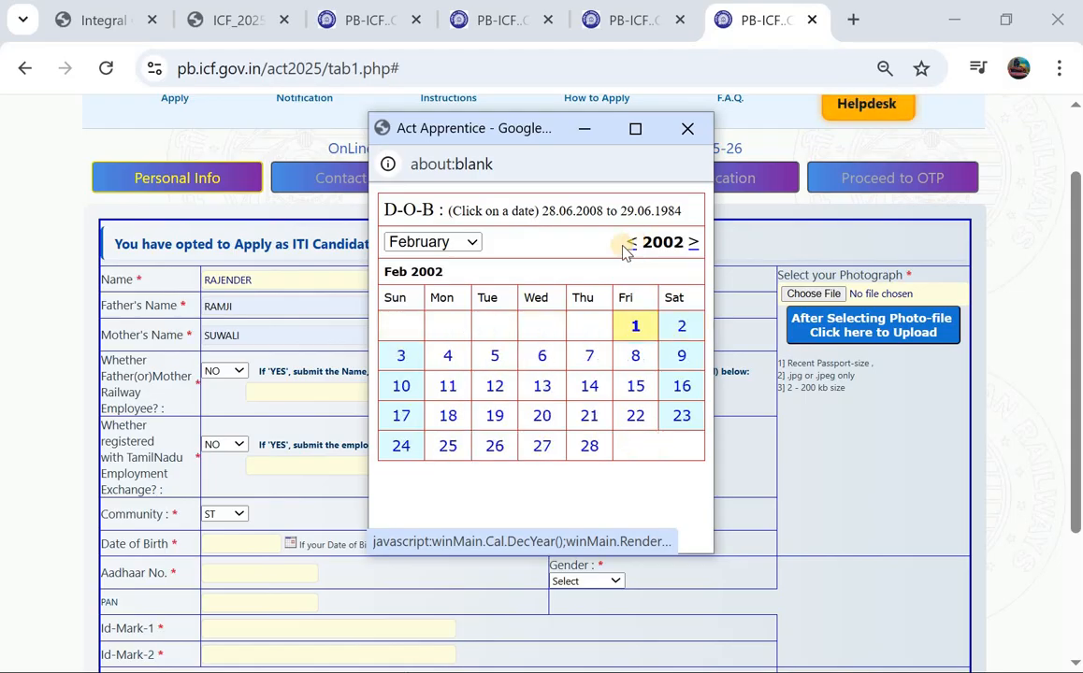
{"action": "left_click", "coordinate": [447, 243]}
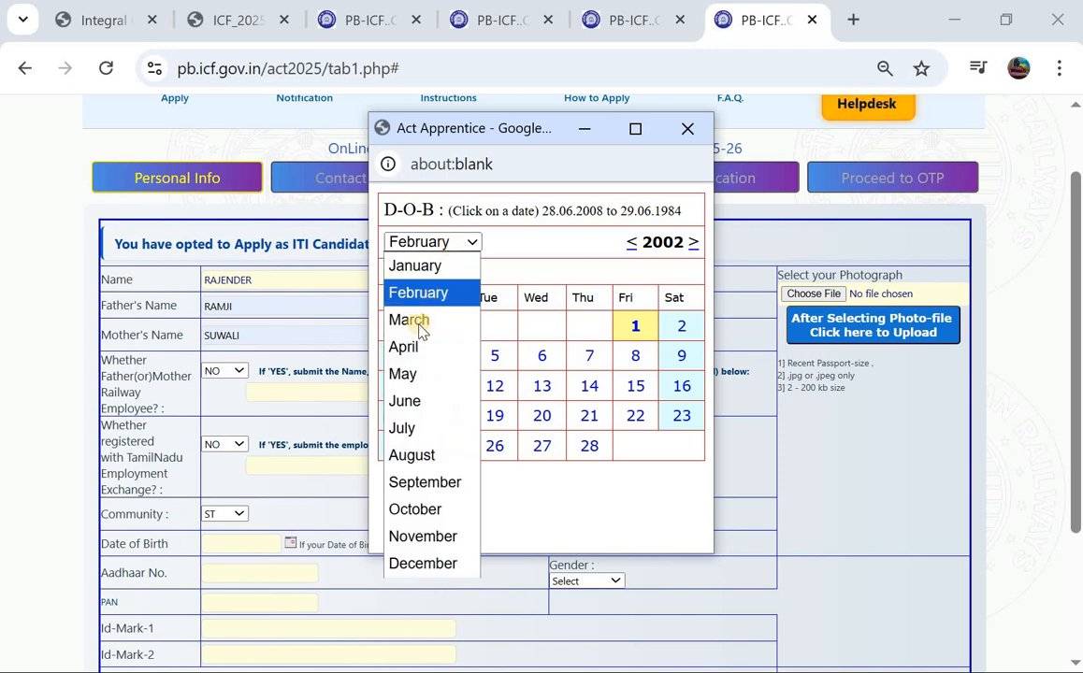
{"action": "left_click", "coordinate": [411, 374]}
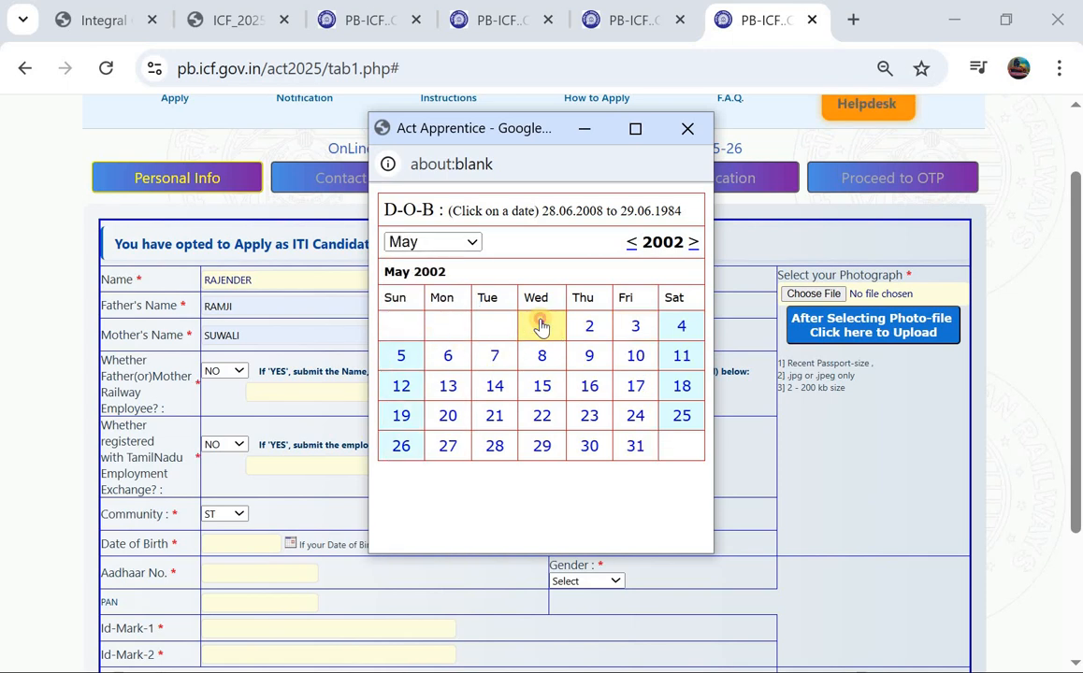
{"action": "left_click", "coordinate": [542, 325]}
{"action": "scroll", "coordinate": [223, 475], "scroll_direction": "down", "scroll_amount": 1}
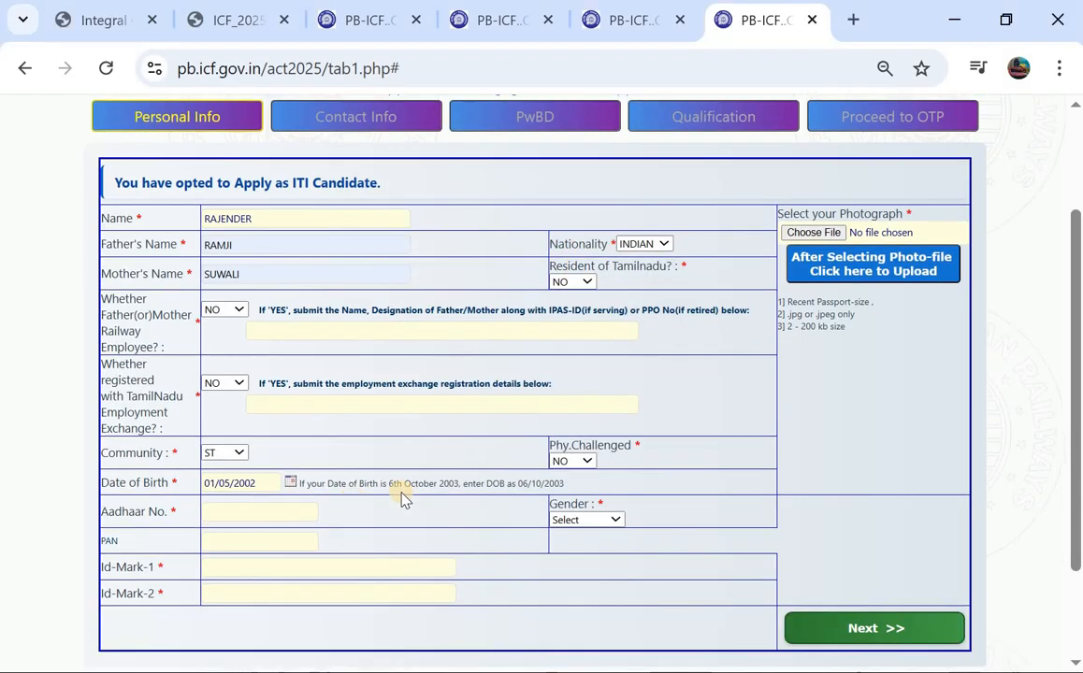
Step: Set Gender to Male, pass the PAN and identification mark fields, and continue to Contact Info
{"action": "scroll", "coordinate": [414, 495], "scroll_direction": "down", "scroll_amount": 1}
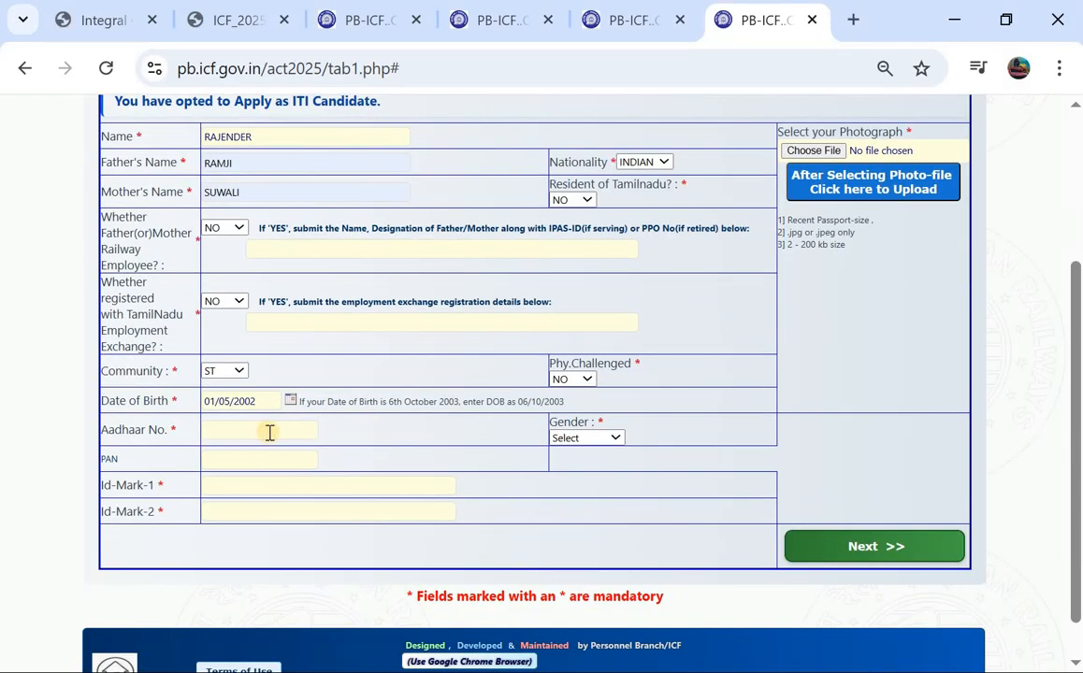
{"action": "left_click", "coordinate": [578, 440]}
{"action": "left_click", "coordinate": [565, 485]}
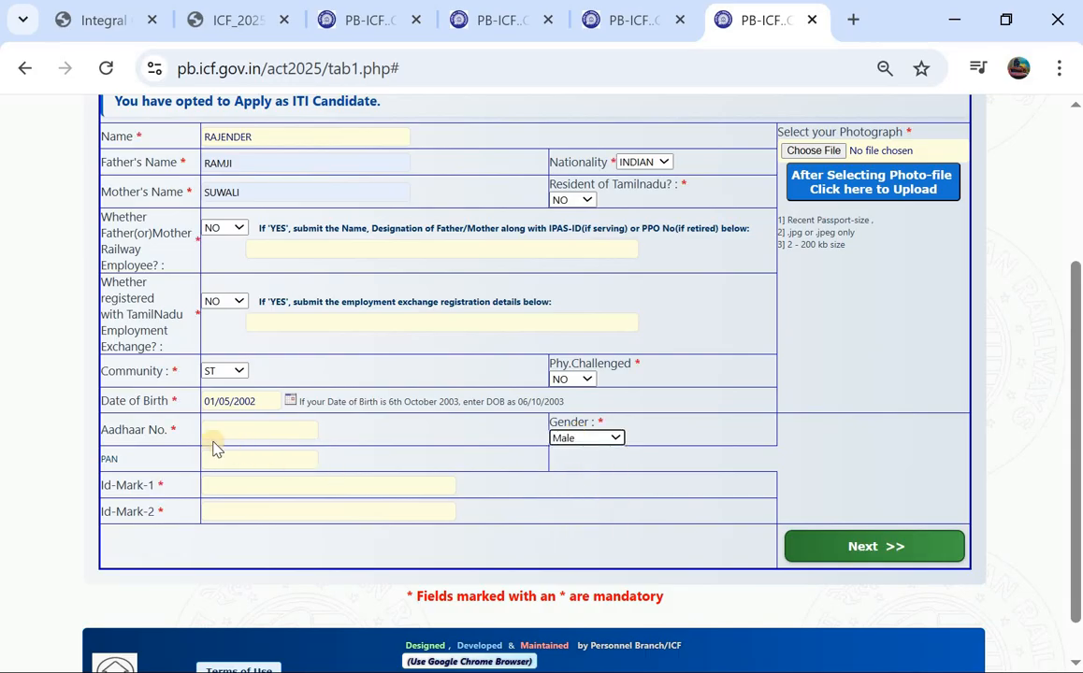
{"action": "left_click", "coordinate": [254, 466]}
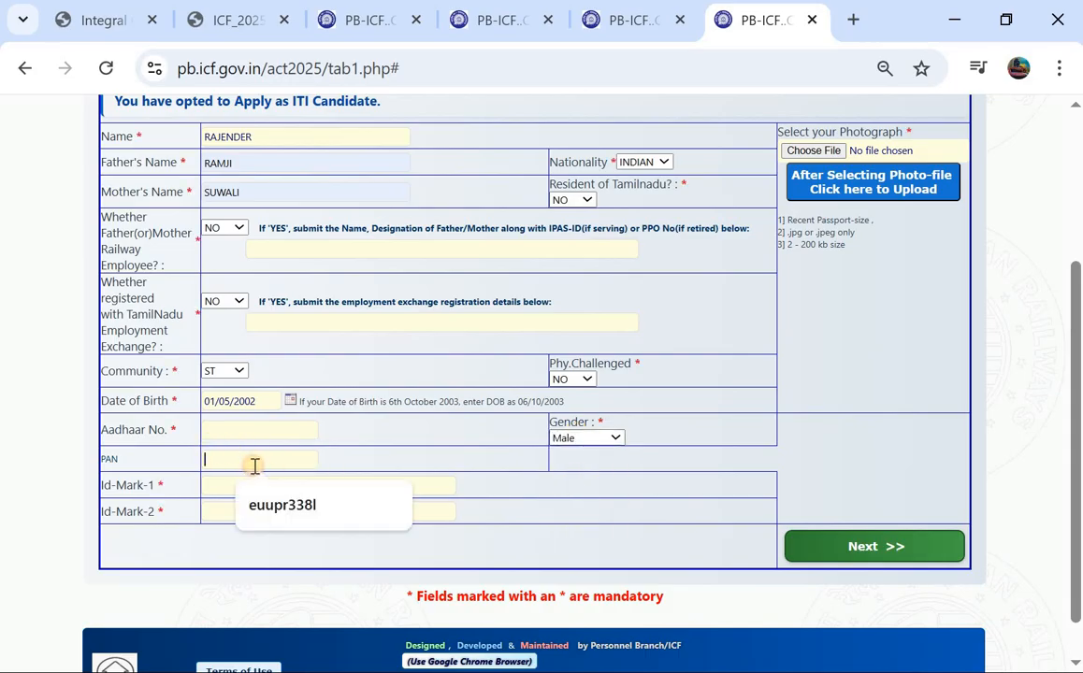
{"action": "left_click", "coordinate": [213, 484]}
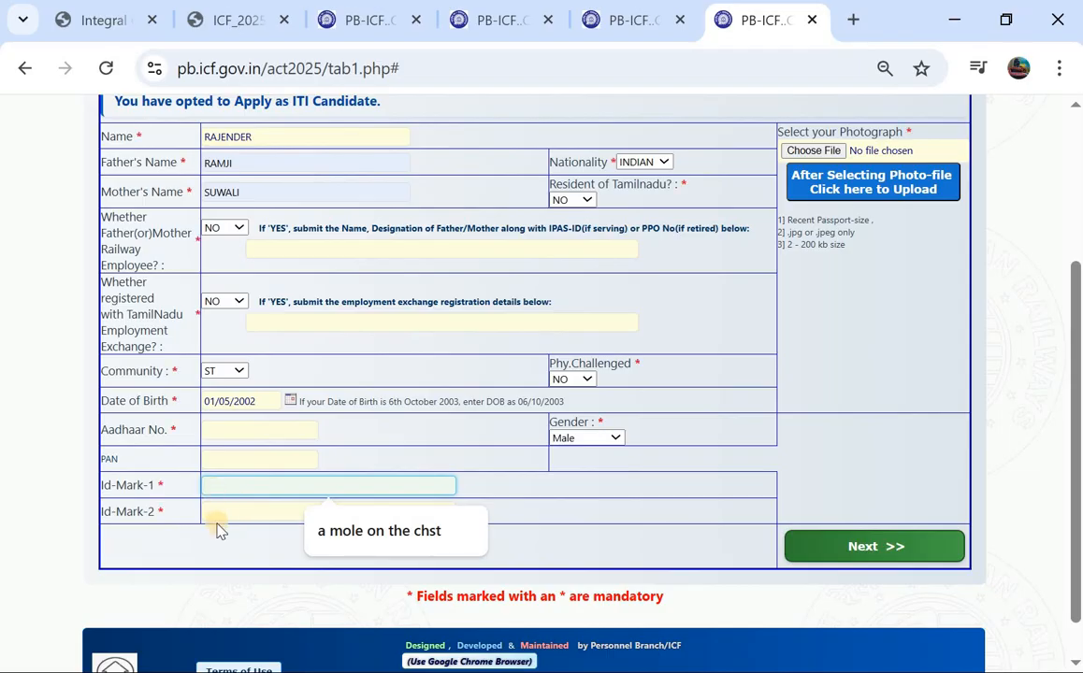
{"action": "left_click", "coordinate": [844, 550]}
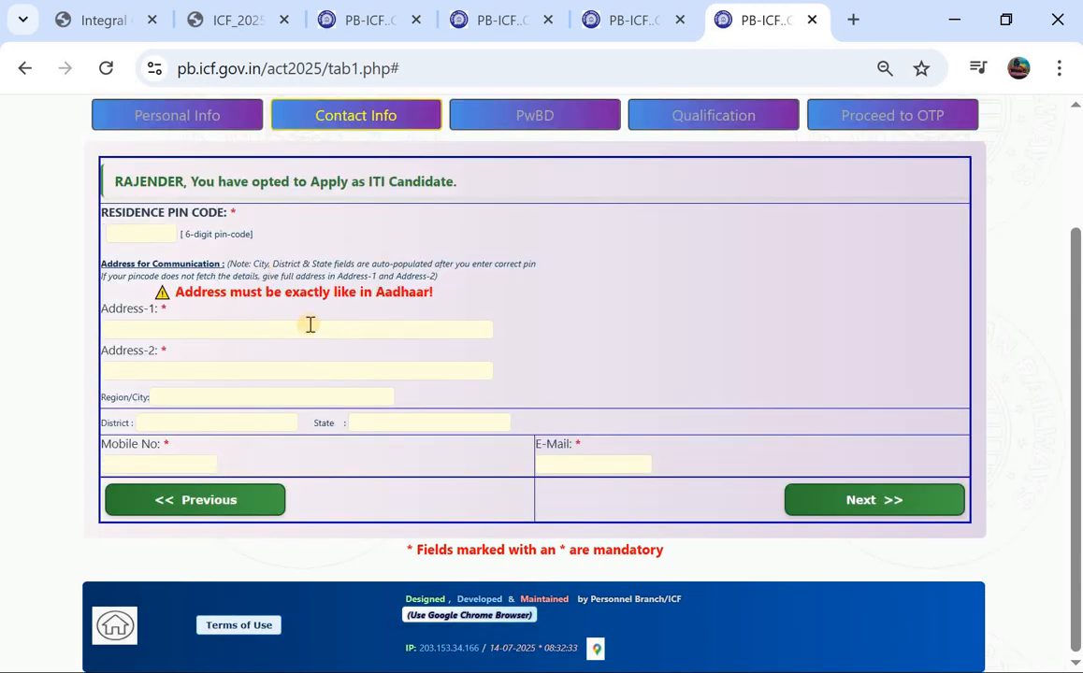
Step: Enter the residence PIN code, autofill Address-1 from the suggestion, type Address-2, then continue
{"action": "left_click", "coordinate": [133, 232]}
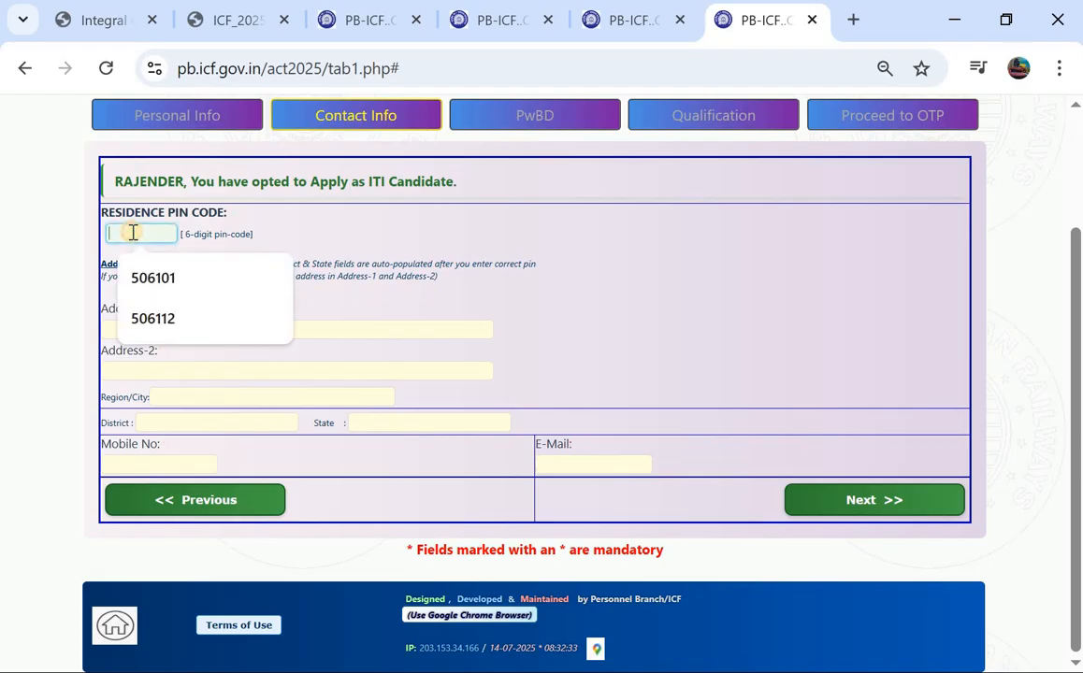
{"action": "type", "text": "5061"}
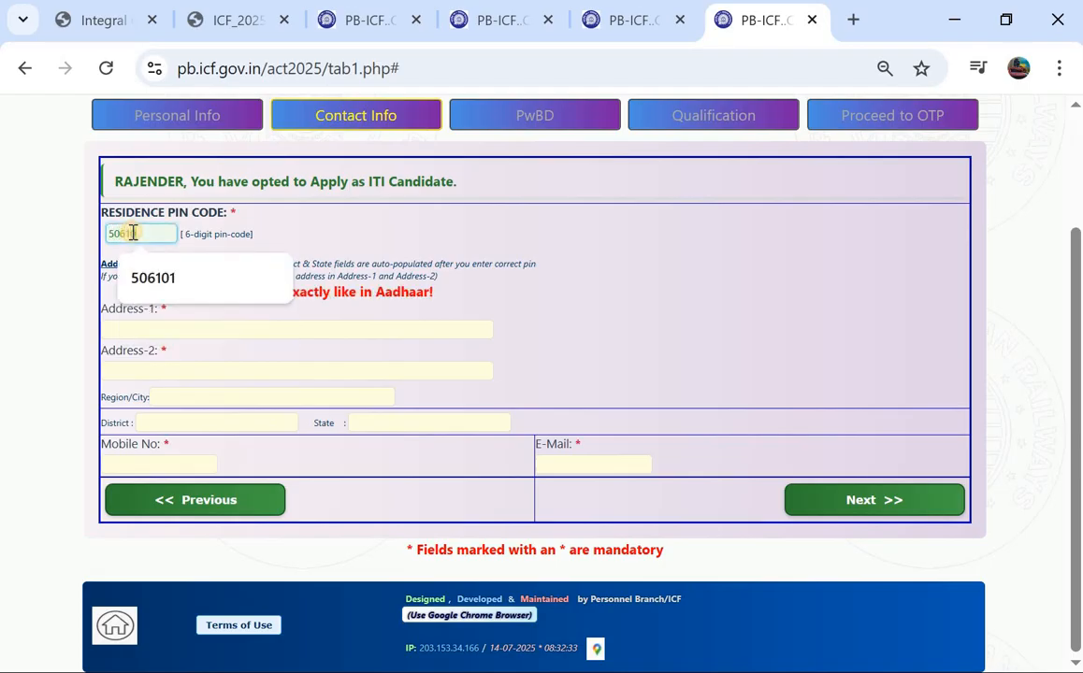
{"action": "type", "text": "01"}
{"action": "left_click", "coordinate": [164, 335]}
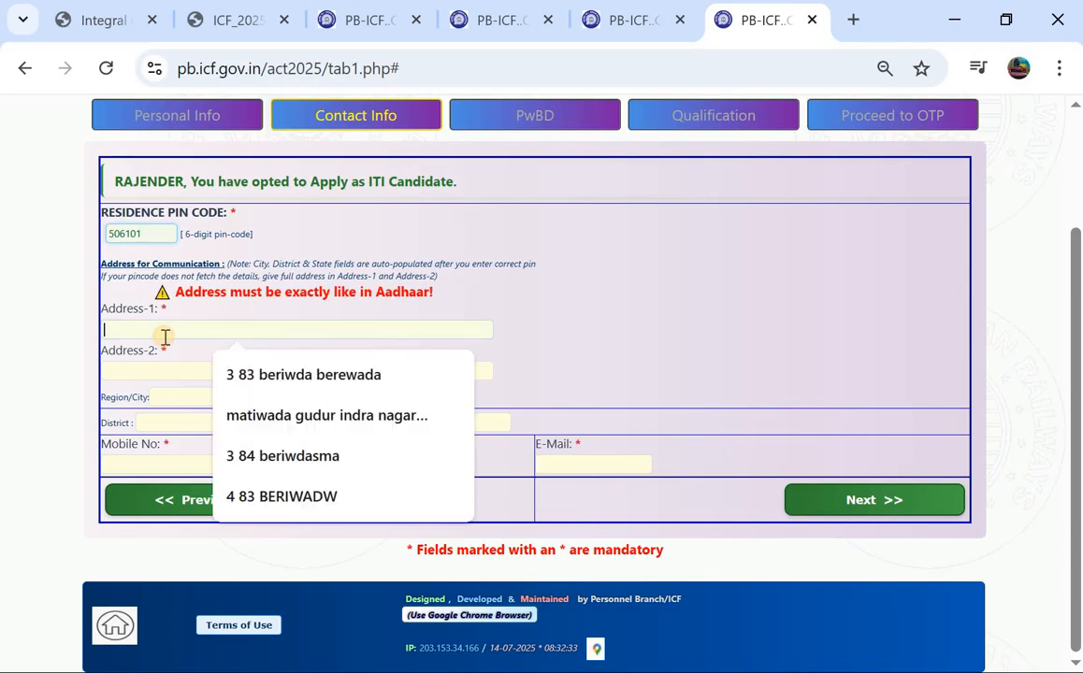
{"action": "left_click", "coordinate": [276, 372]}
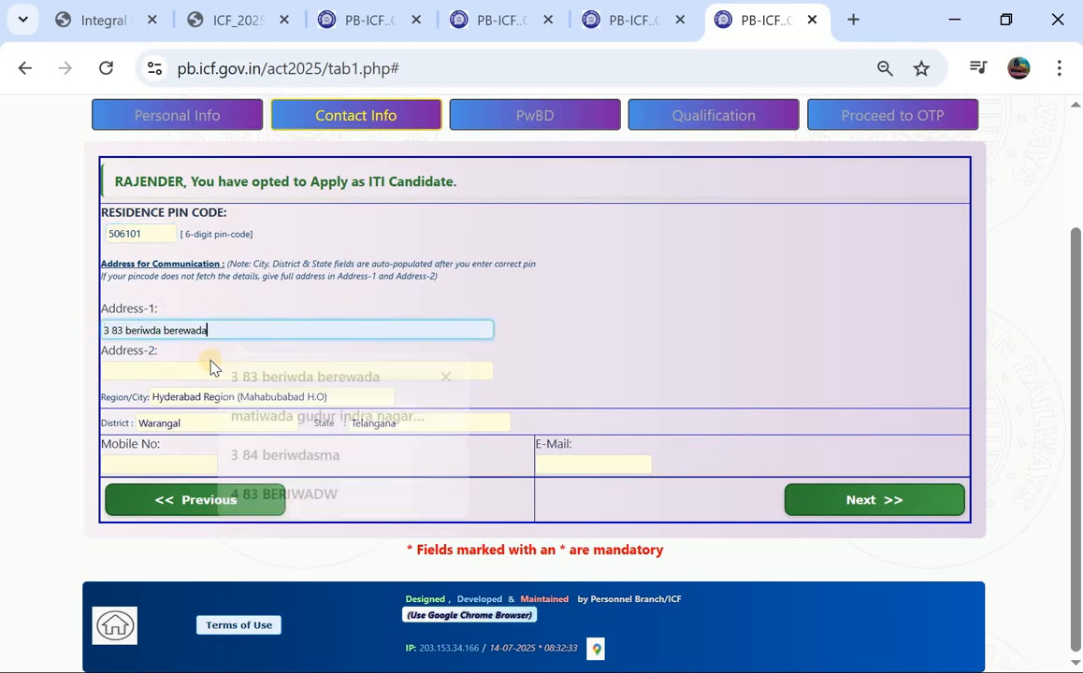
{"action": "left_click", "coordinate": [202, 372]}
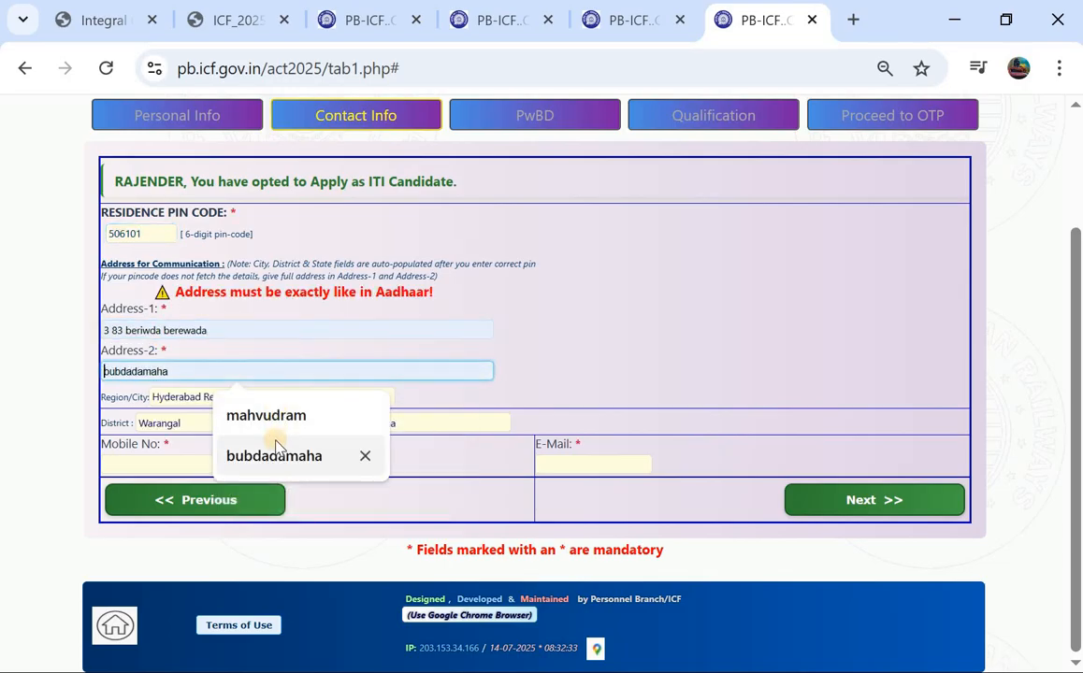
{"action": "type", "text": "b"}
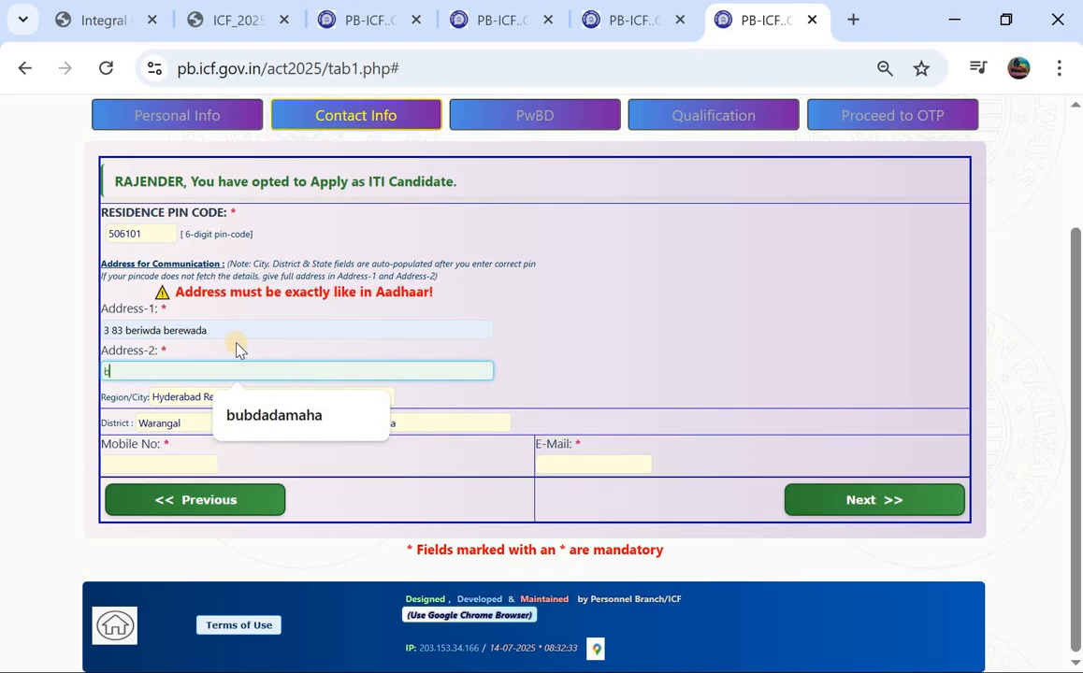
{"action": "type", "text": "eriwada"}
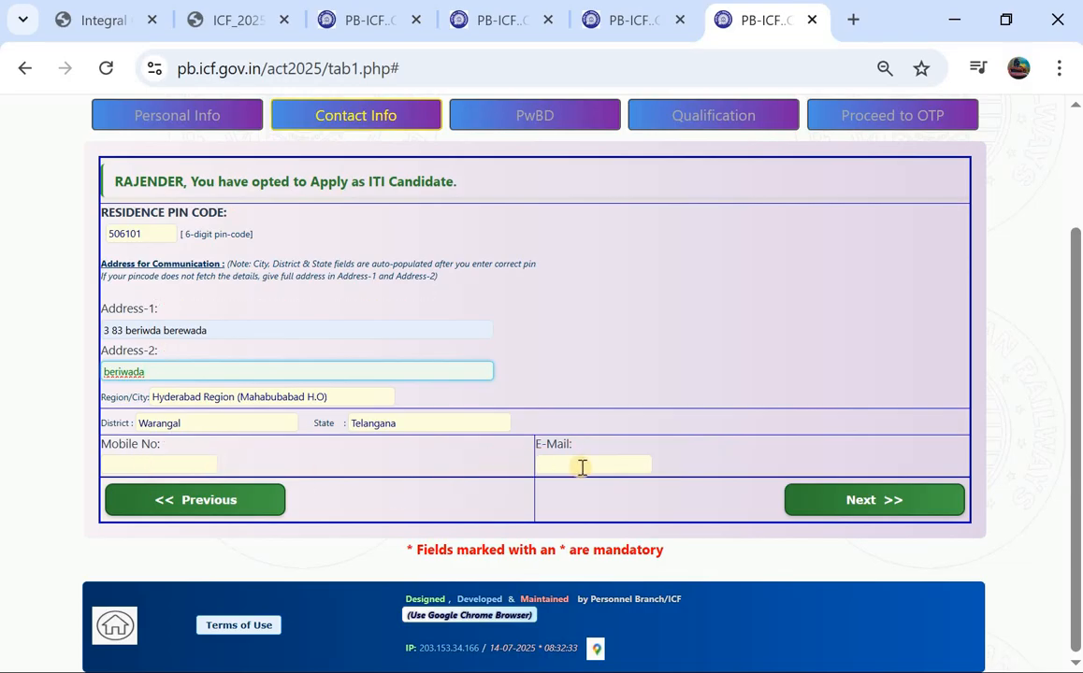
{"action": "left_click", "coordinate": [851, 512]}
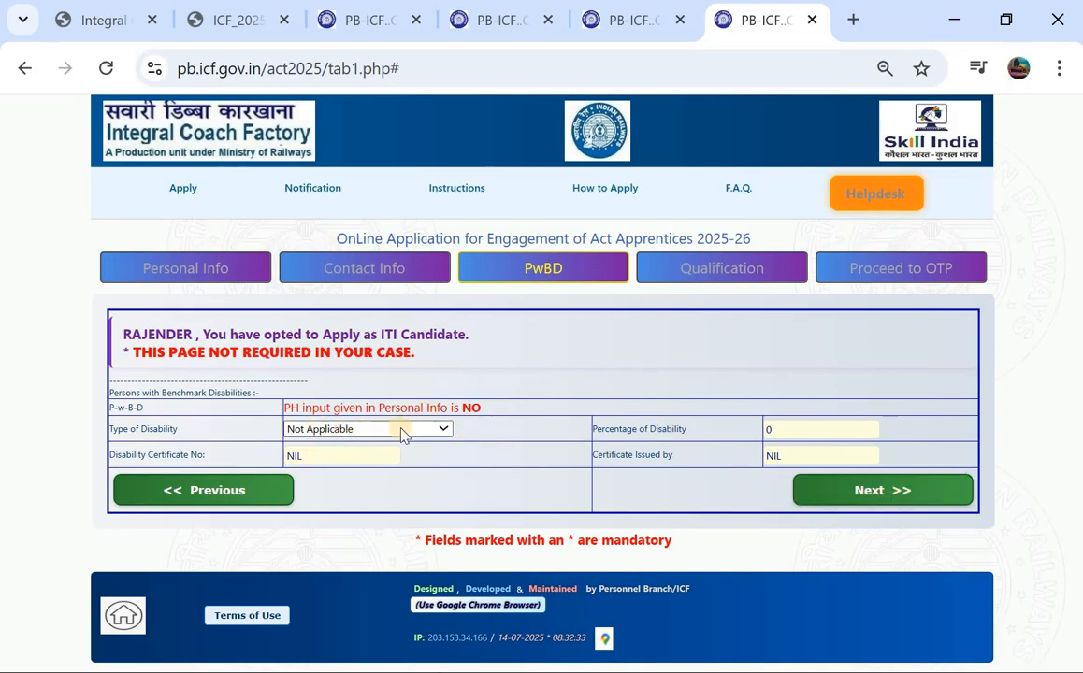
Step: Leave the disability type as Not Applicable and advance to the Qualification page
{"action": "left_click", "coordinate": [831, 493]}
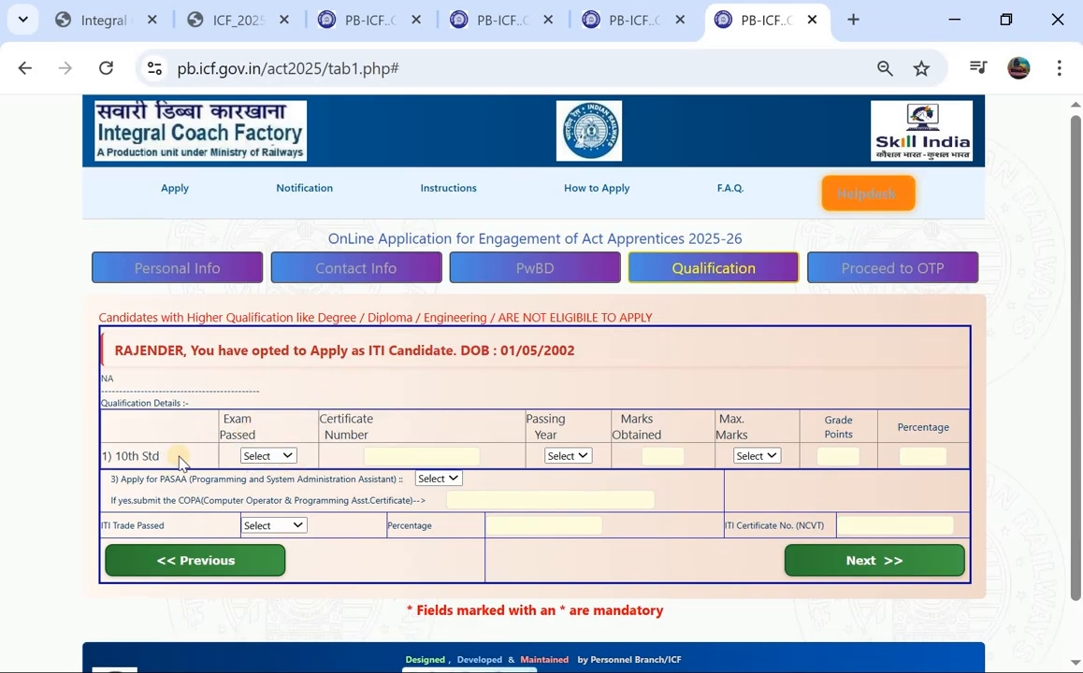
Step: Set the 10th Std row to SSLC with the suggested certificate number and passing year 2017
{"action": "left_click", "coordinate": [261, 460]}
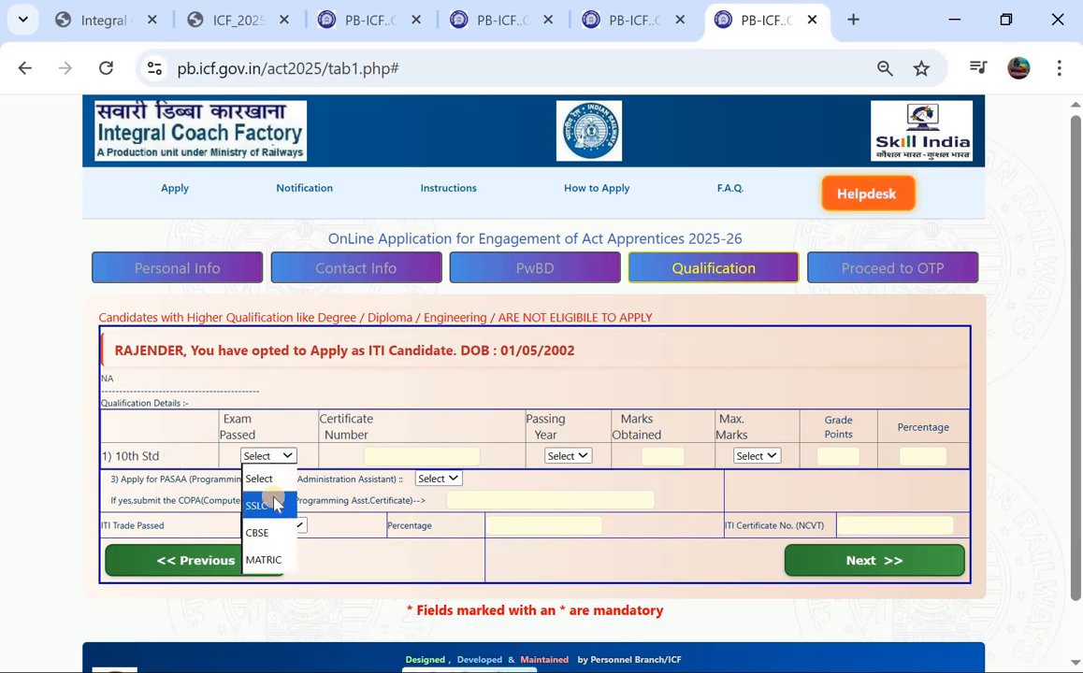
{"action": "left_click", "coordinate": [272, 502]}
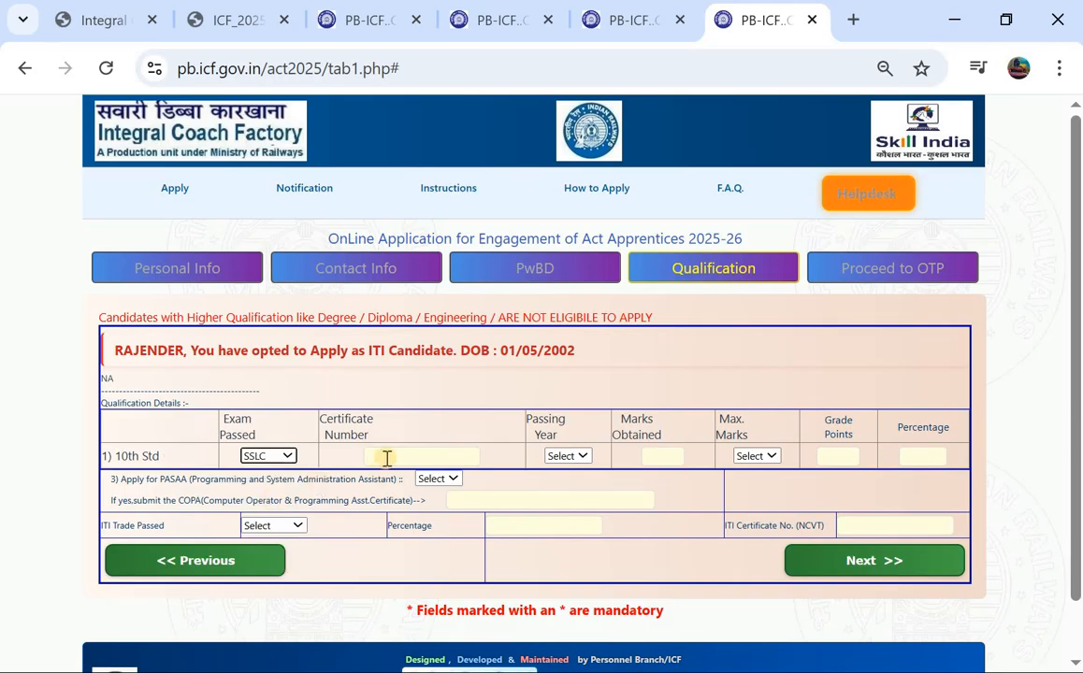
{"action": "left_click", "coordinate": [387, 458]}
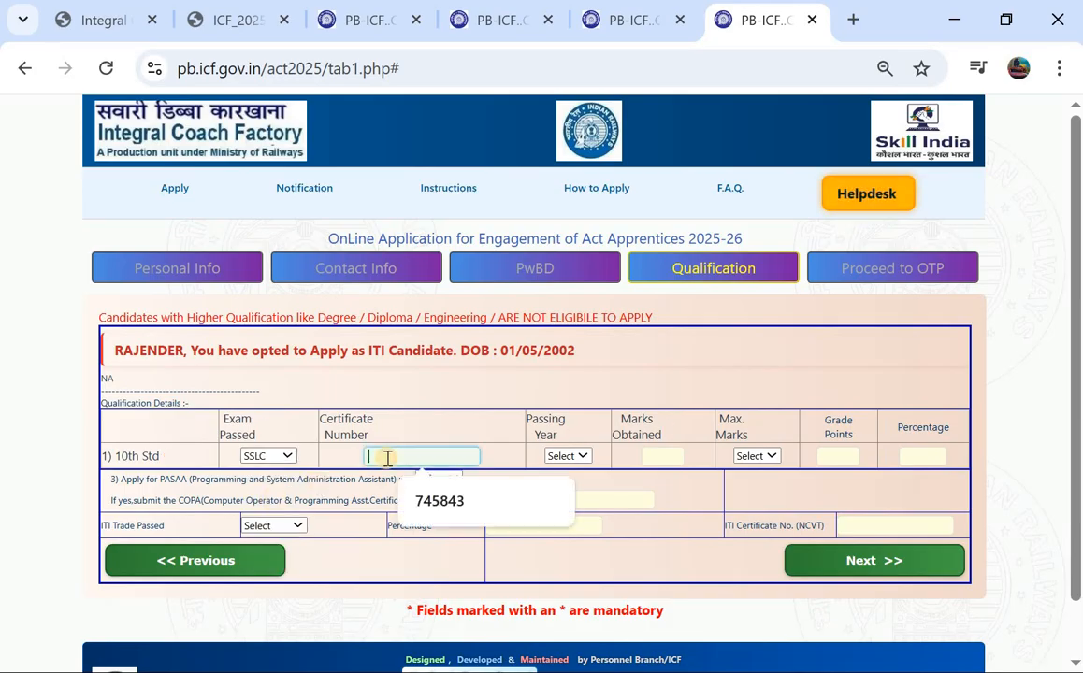
{"action": "left_click", "coordinate": [436, 503]}
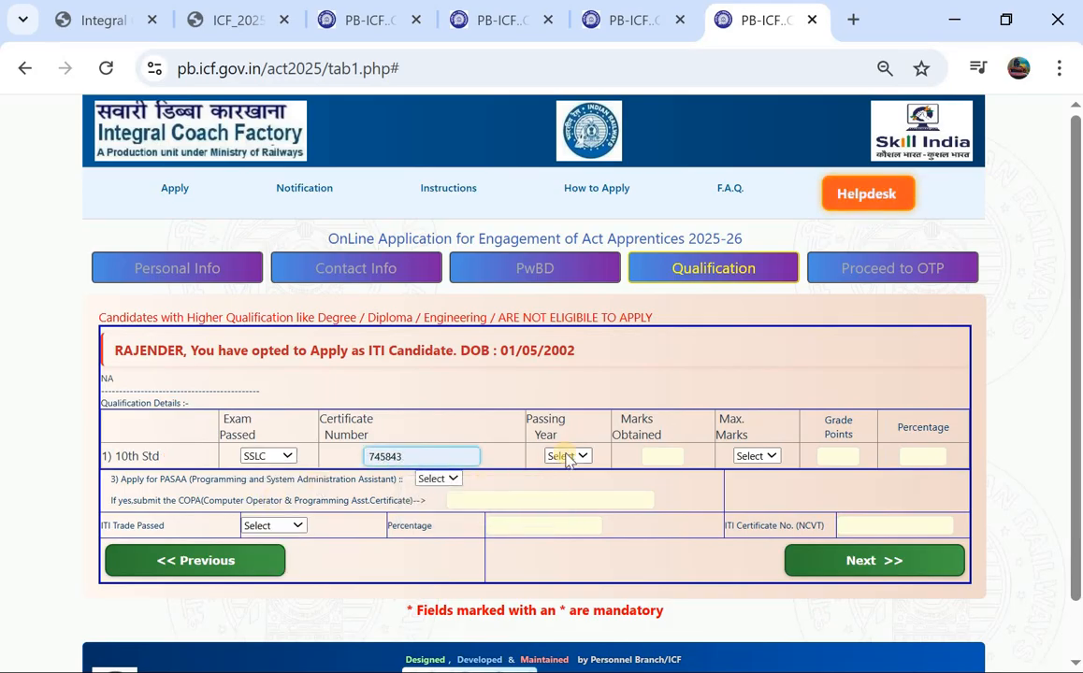
{"action": "left_click", "coordinate": [568, 456]}
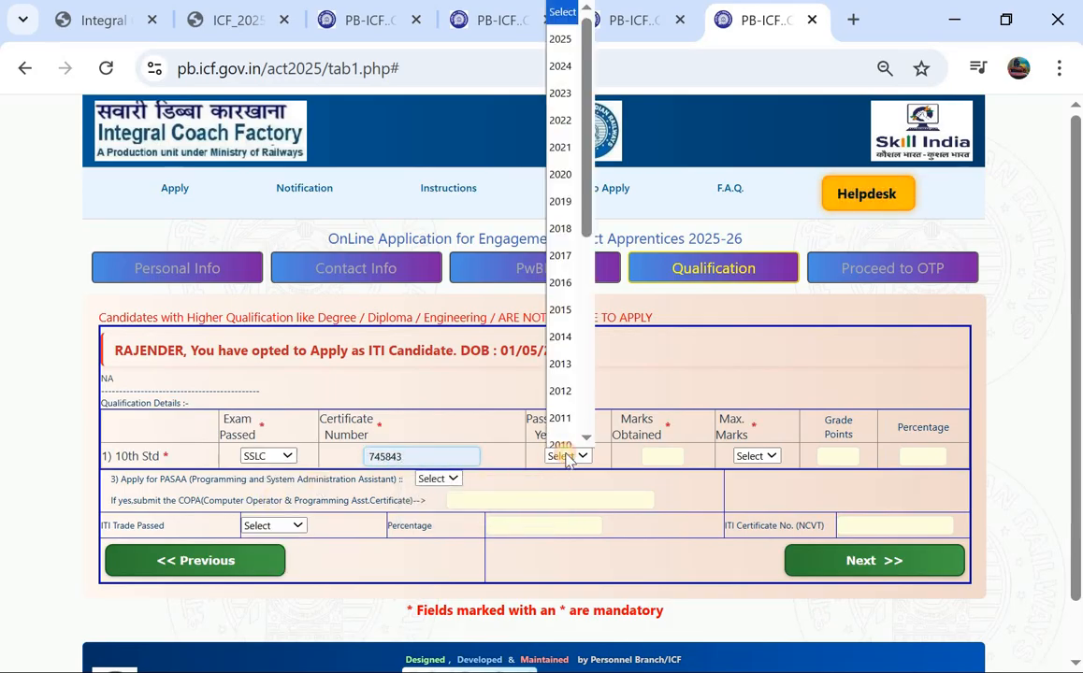
{"action": "left_click", "coordinate": [559, 245]}
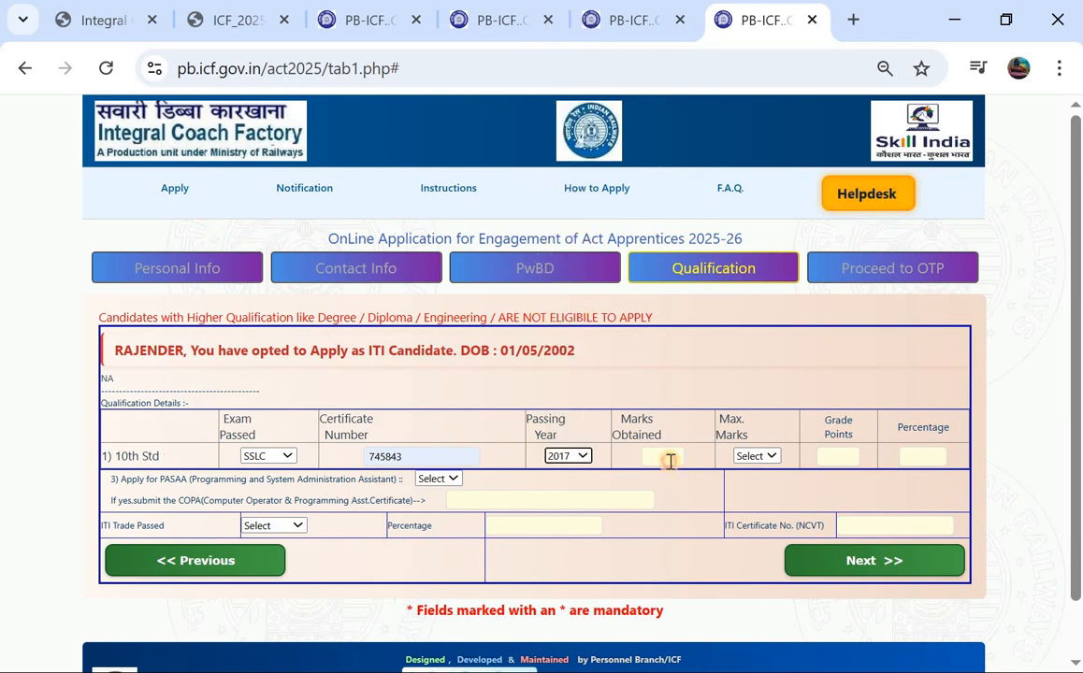
Step: Record 735 of 1000 marks and the grade so Percentage fills in 73.50
{"action": "left_click", "coordinate": [670, 461]}
{"action": "left_click", "coordinate": [665, 500]}
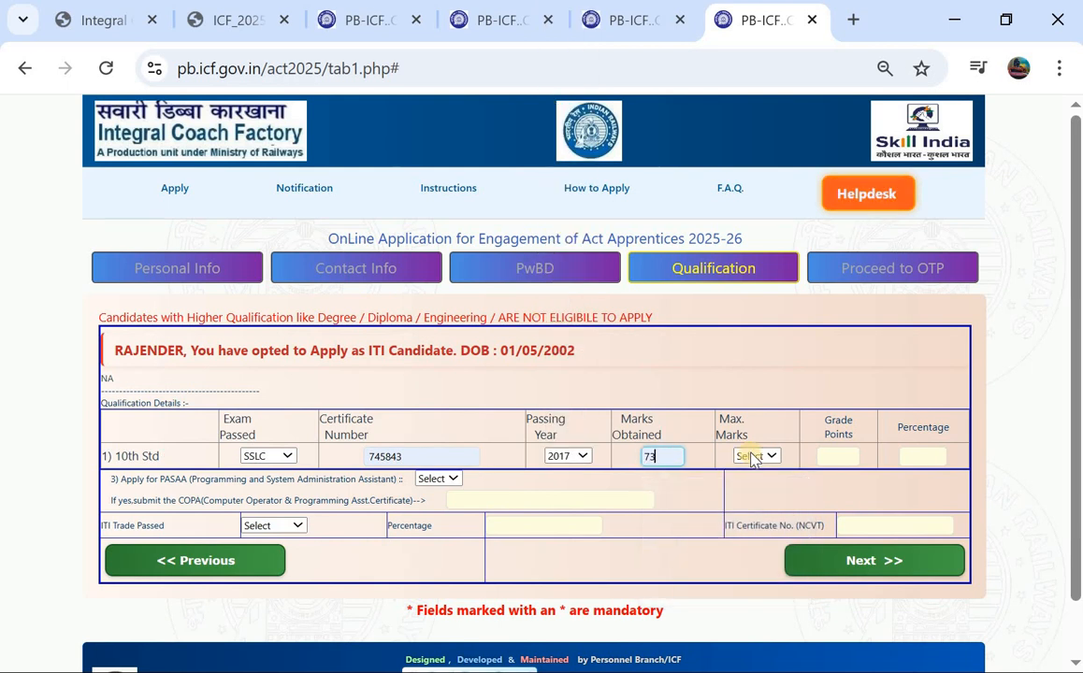
{"action": "left_click", "coordinate": [753, 459]}
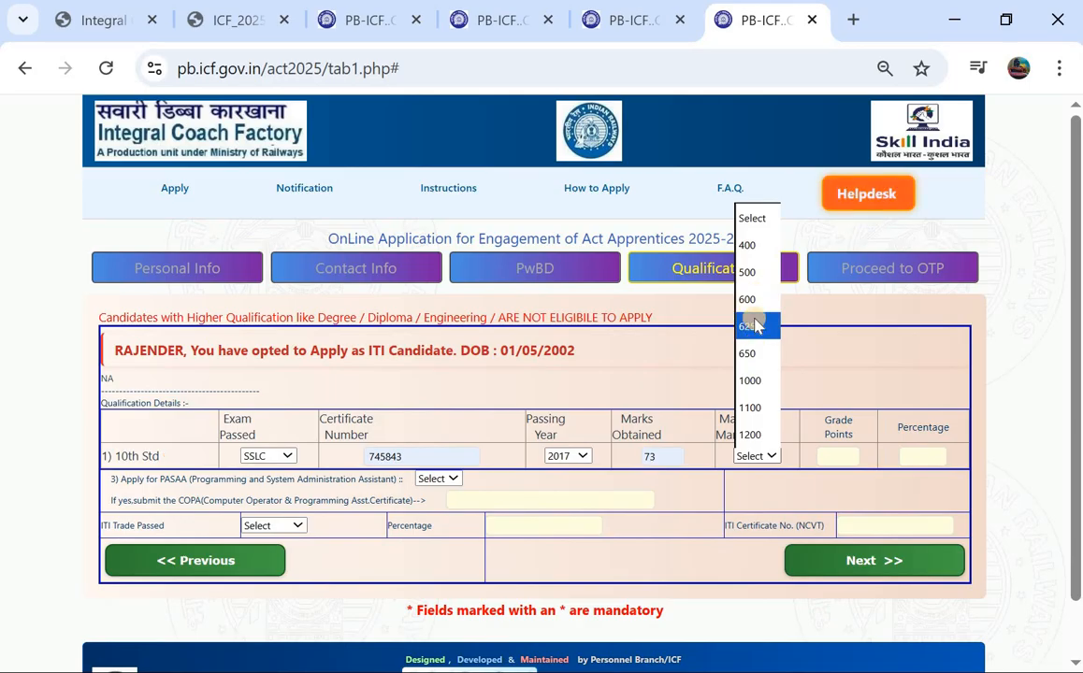
{"action": "left_click", "coordinate": [753, 377]}
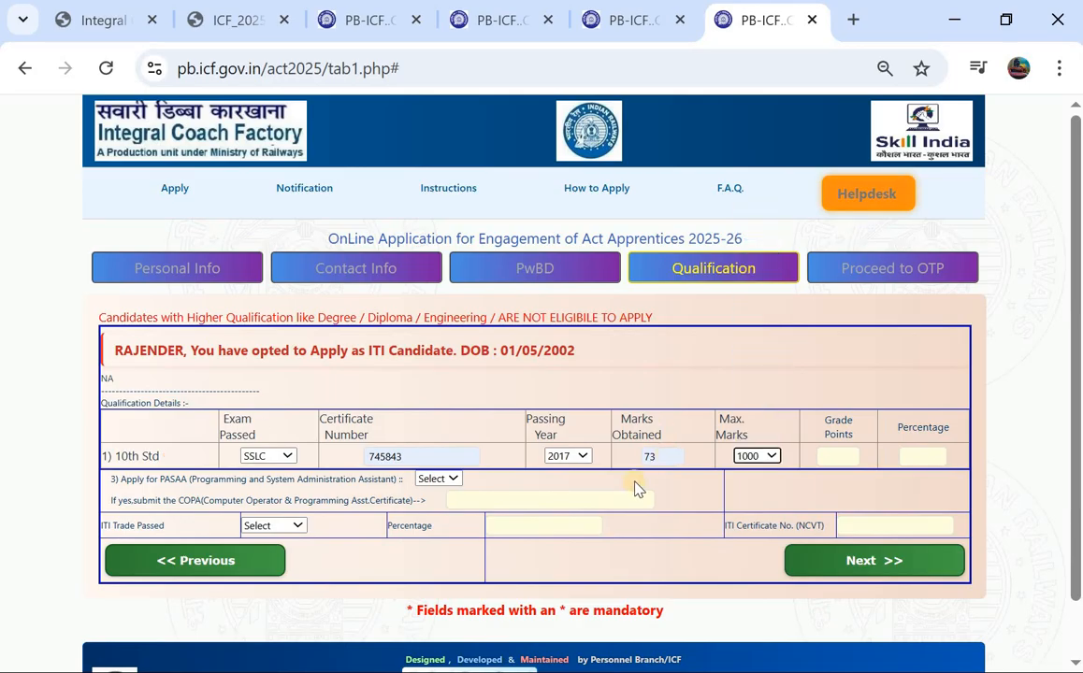
{"action": "left_click", "coordinate": [661, 459]}
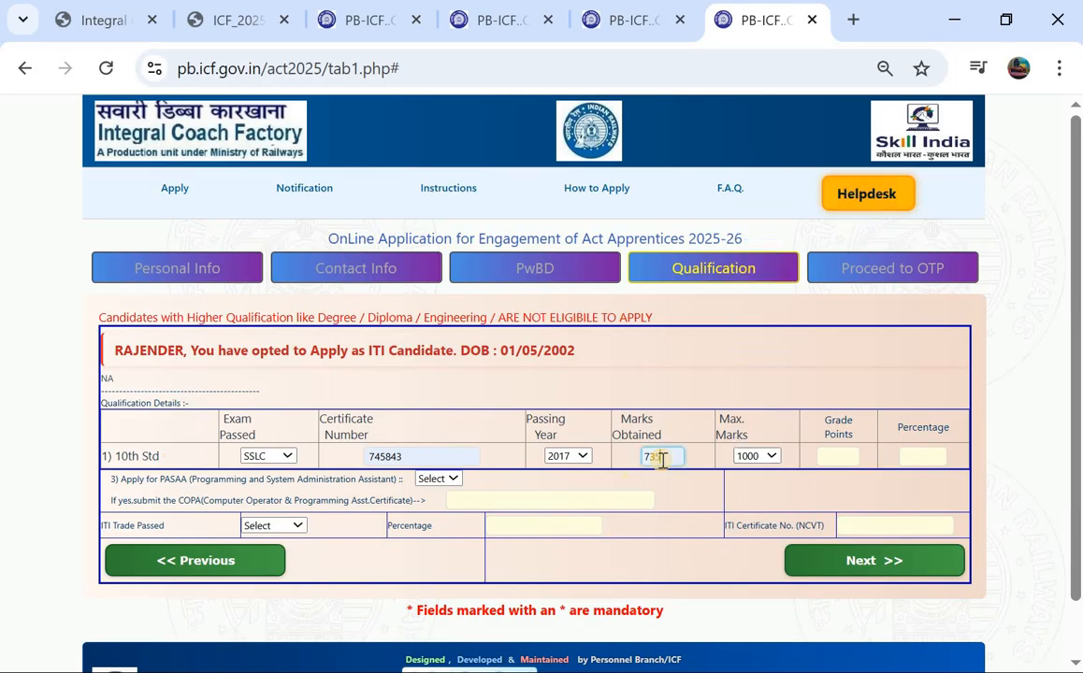
{"action": "left_click", "coordinate": [824, 455]}
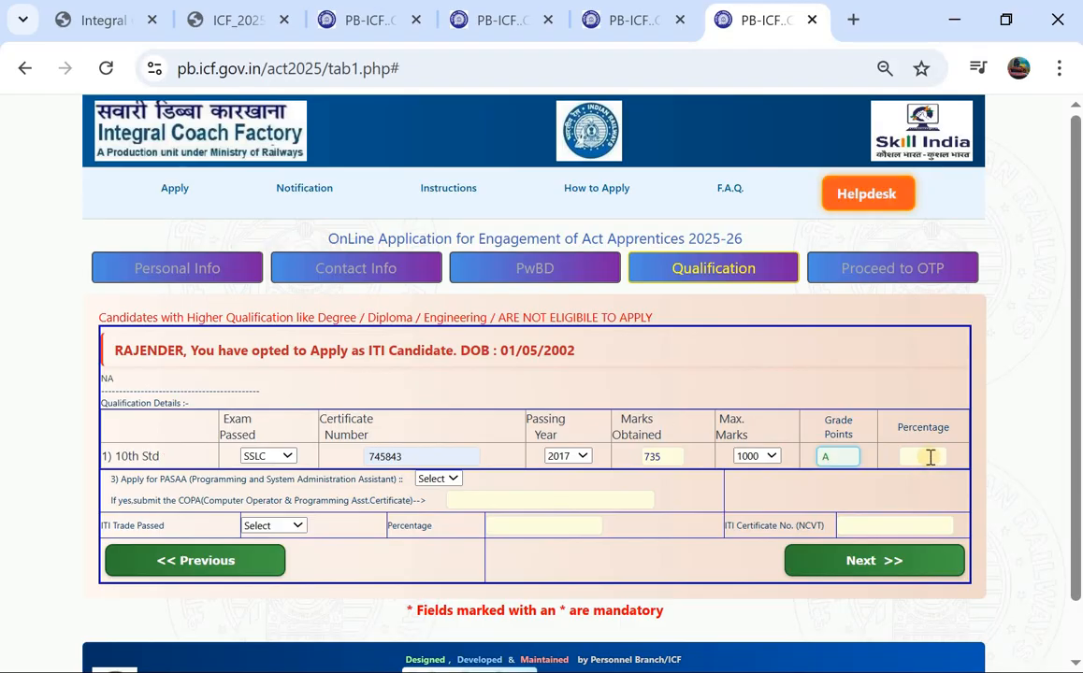
{"action": "left_click", "coordinate": [930, 457]}
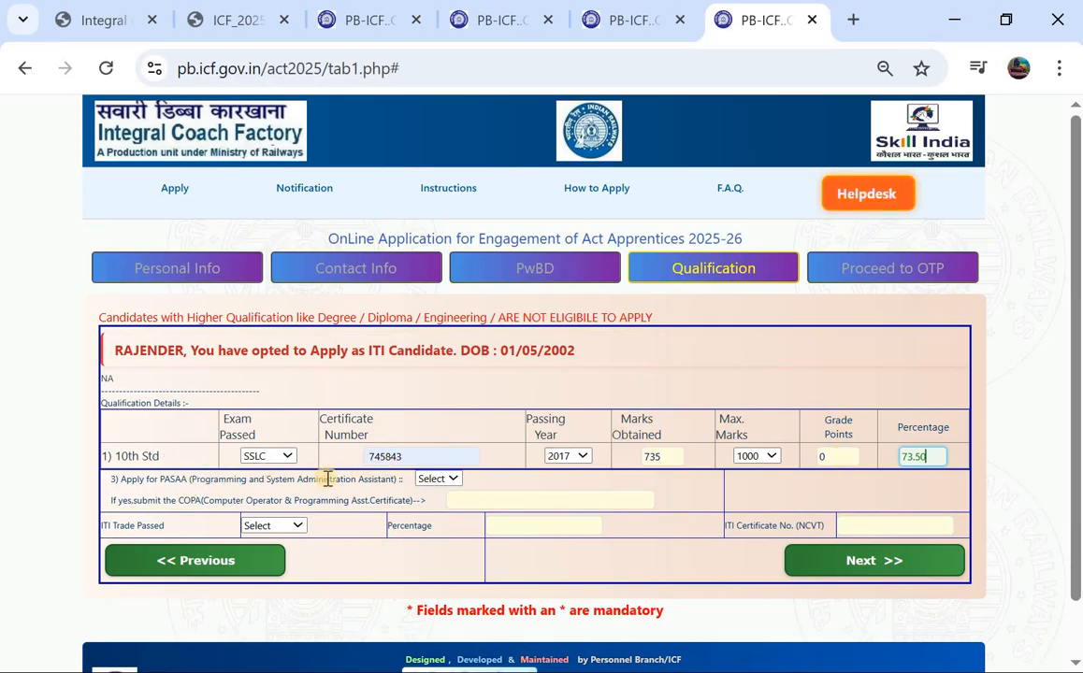
Step: Answer NO for applying to PASAA and choose Electrician as the ITI trade passed
{"action": "left_click", "coordinate": [426, 481]}
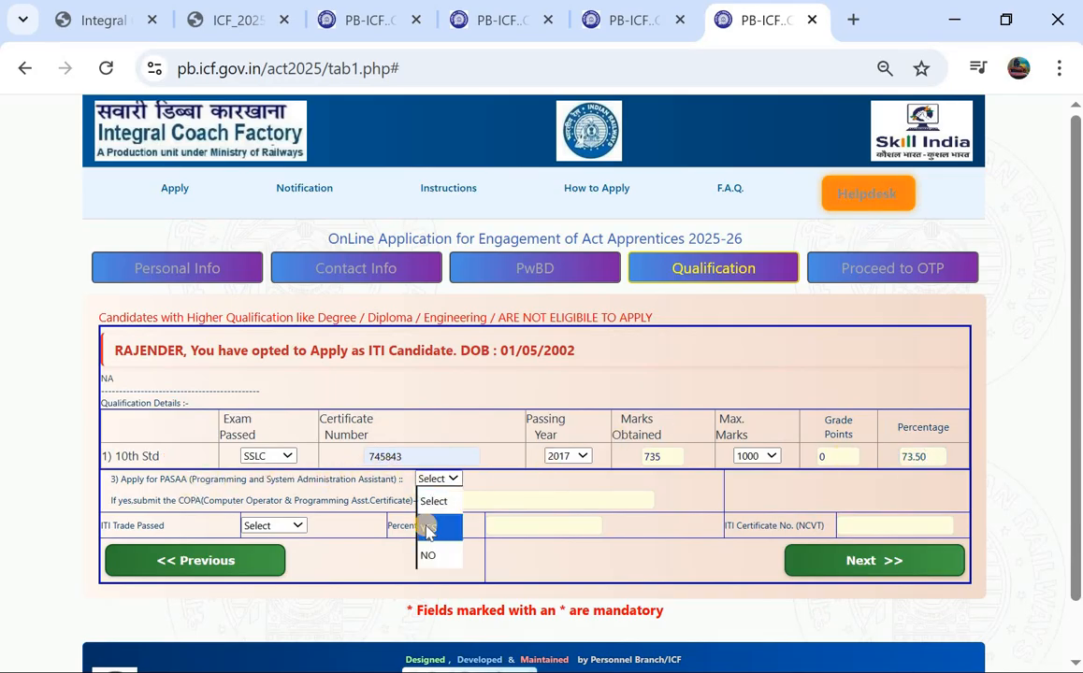
{"action": "left_click", "coordinate": [426, 526]}
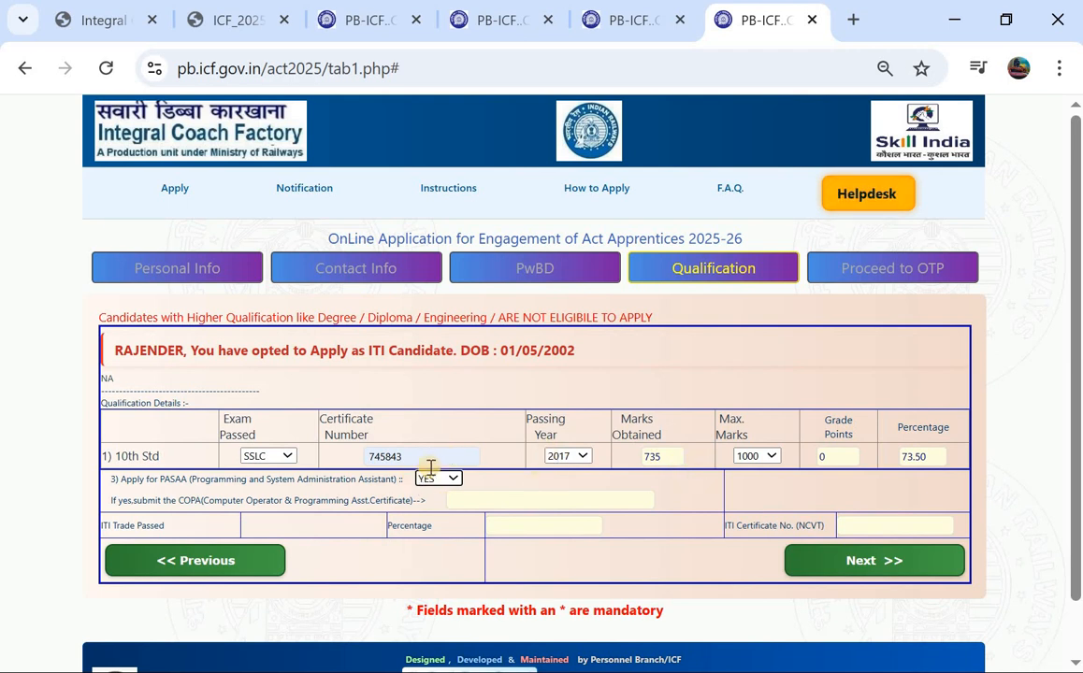
{"action": "left_click", "coordinate": [426, 479]}
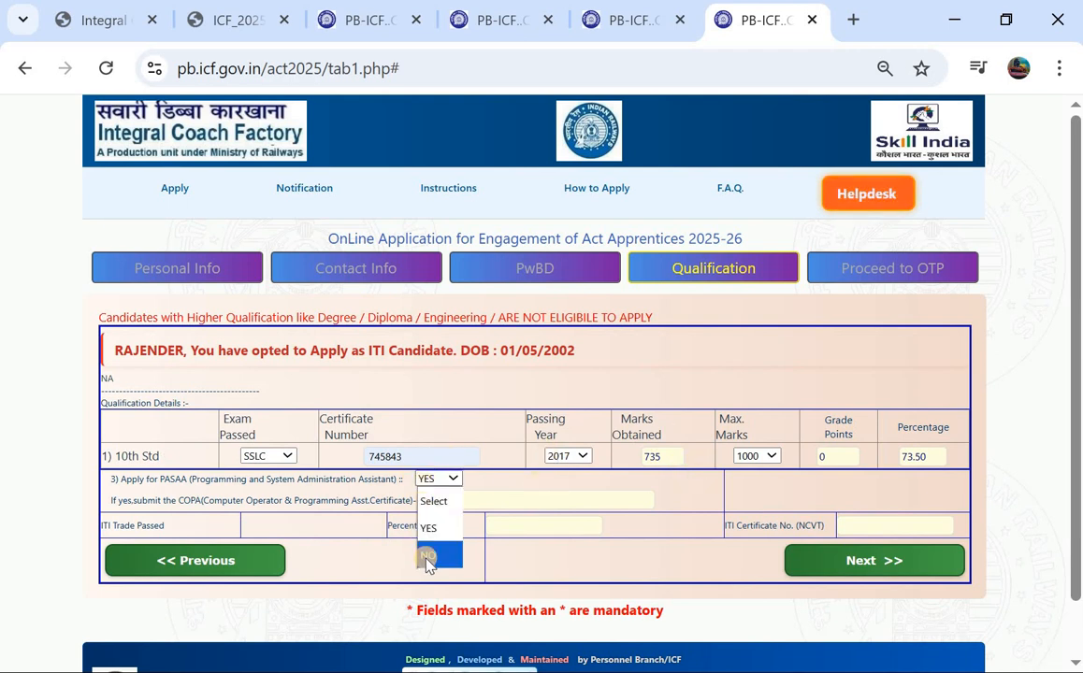
{"action": "left_click", "coordinate": [422, 553]}
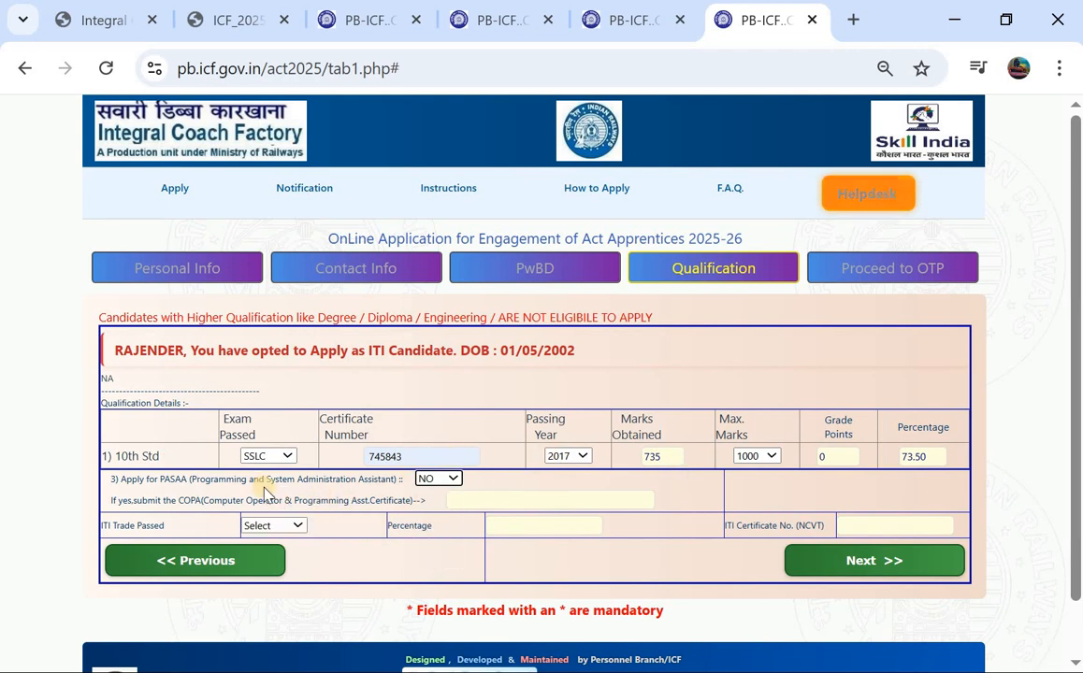
{"action": "scroll", "coordinate": [141, 491], "scroll_direction": "down", "scroll_amount": 1}
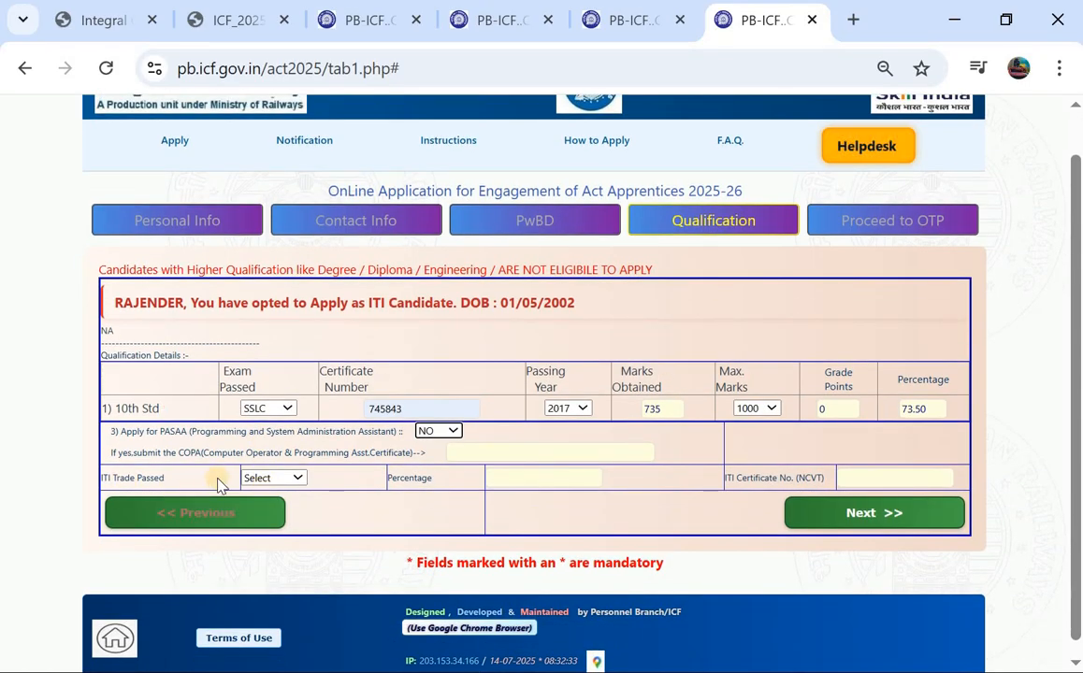
{"action": "left_click", "coordinate": [274, 478]}
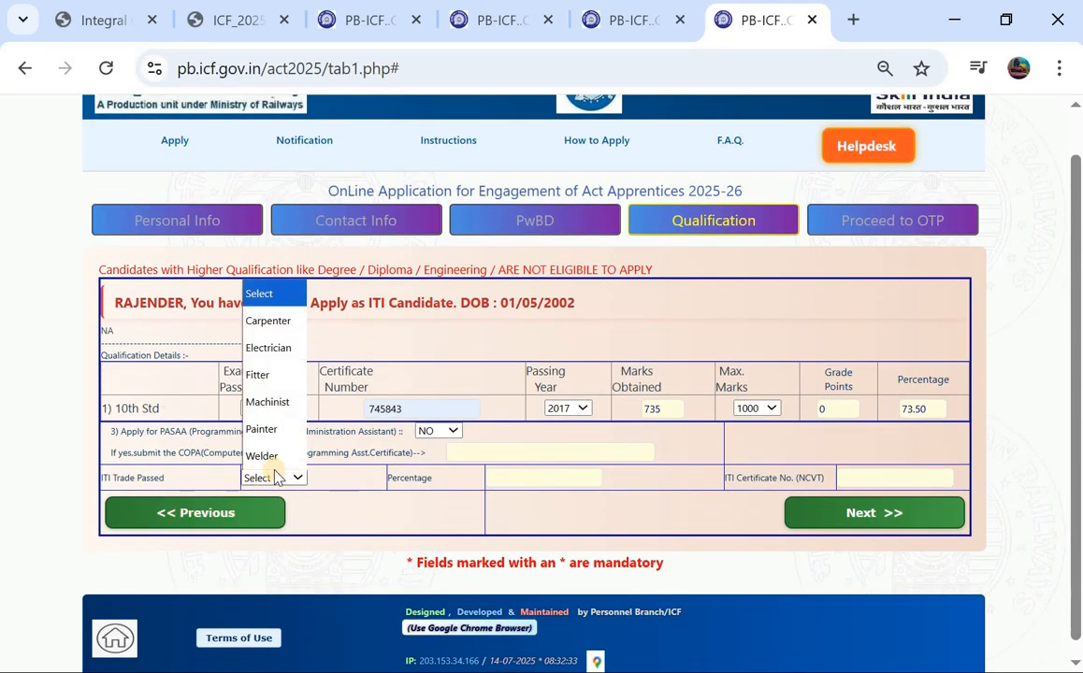
{"action": "left_click", "coordinate": [267, 346]}
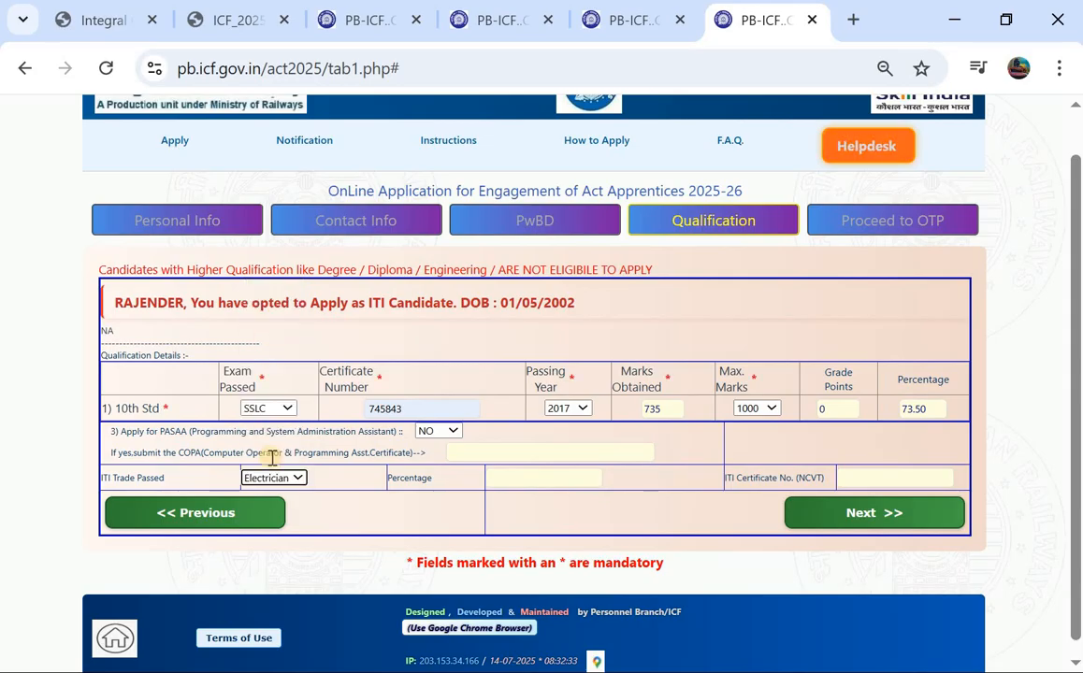
Step: Enter 84 as the ITI percentage and the suggested NCVT certificate number, keeping Electrician
{"action": "left_click", "coordinate": [526, 479]}
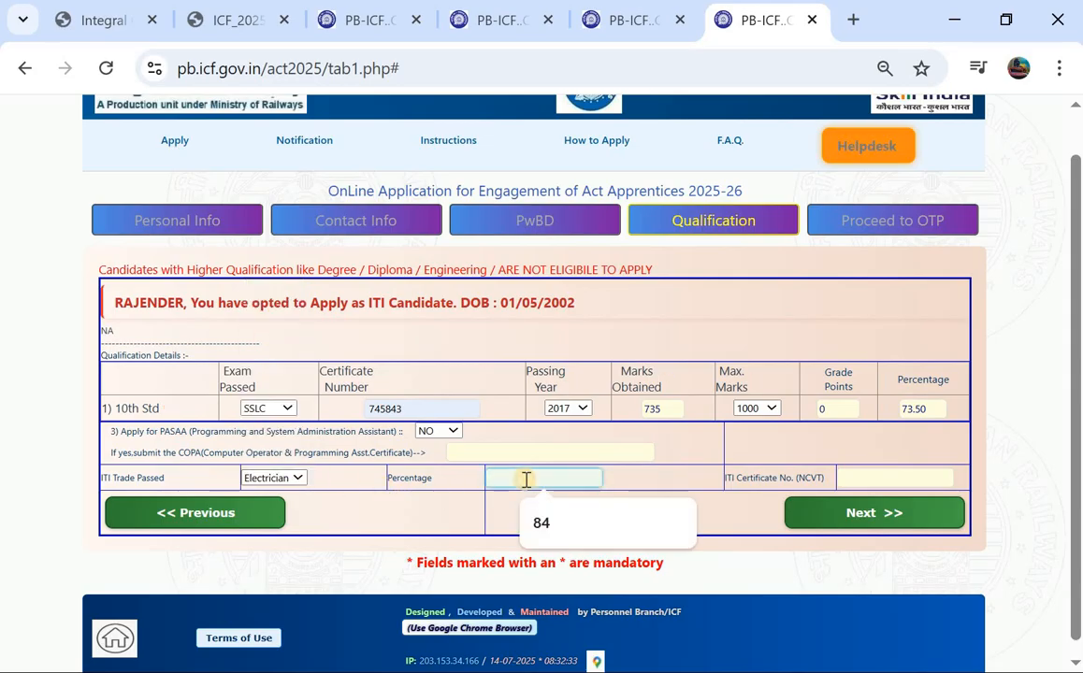
{"action": "left_click", "coordinate": [561, 529]}
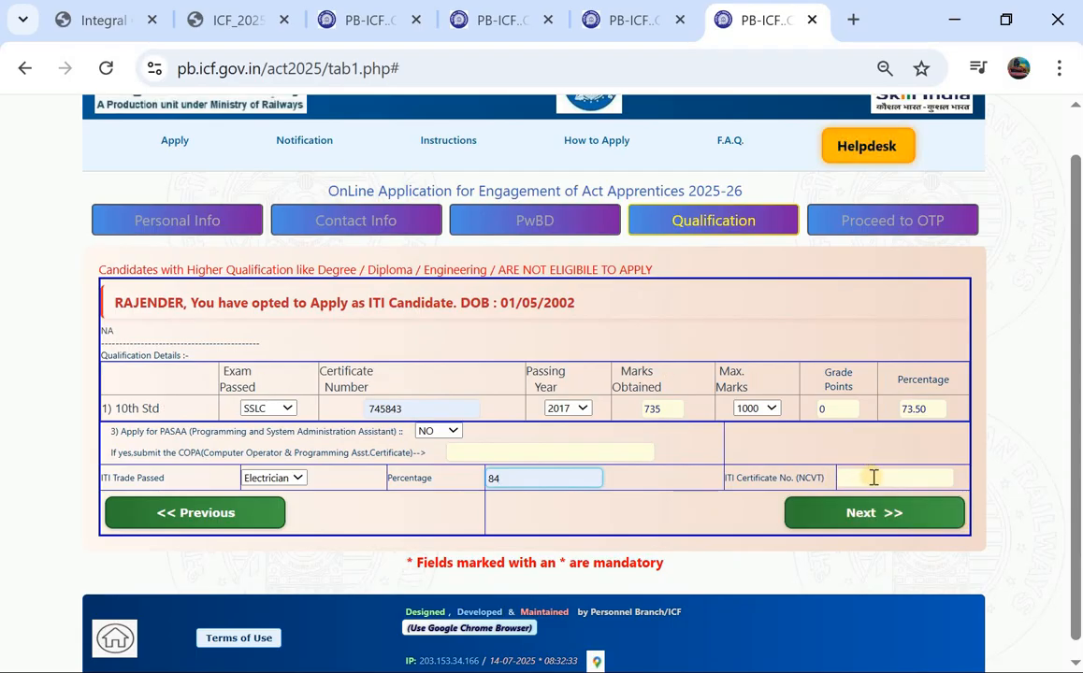
{"action": "left_click", "coordinate": [873, 478]}
{"action": "left_click", "coordinate": [899, 520]}
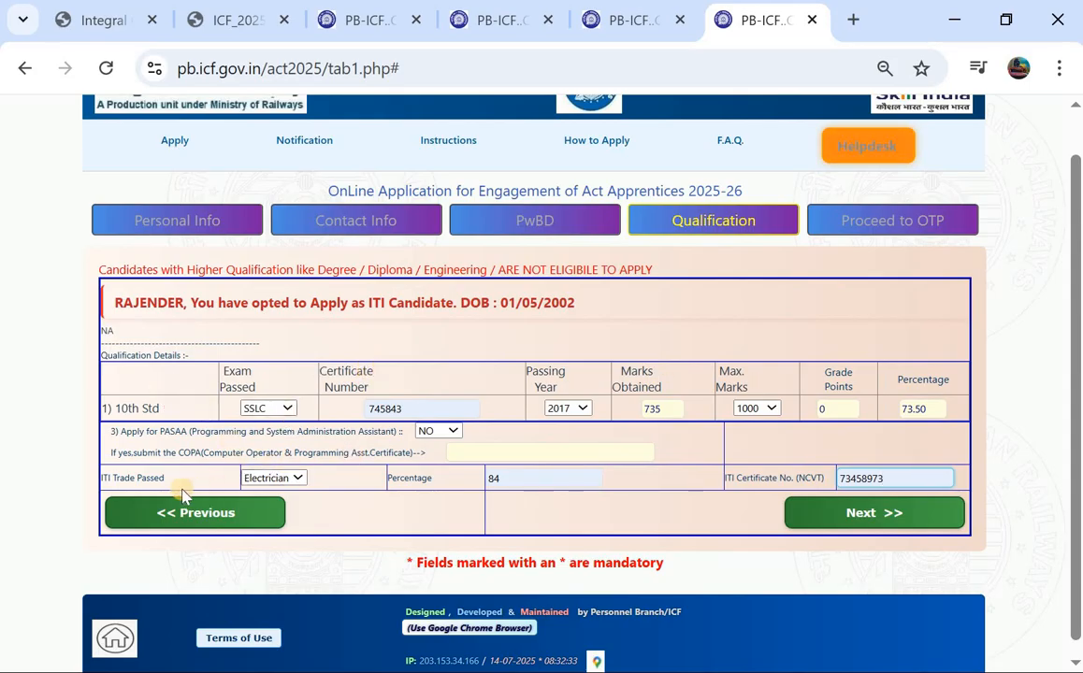
{"action": "left_click", "coordinate": [264, 481]}
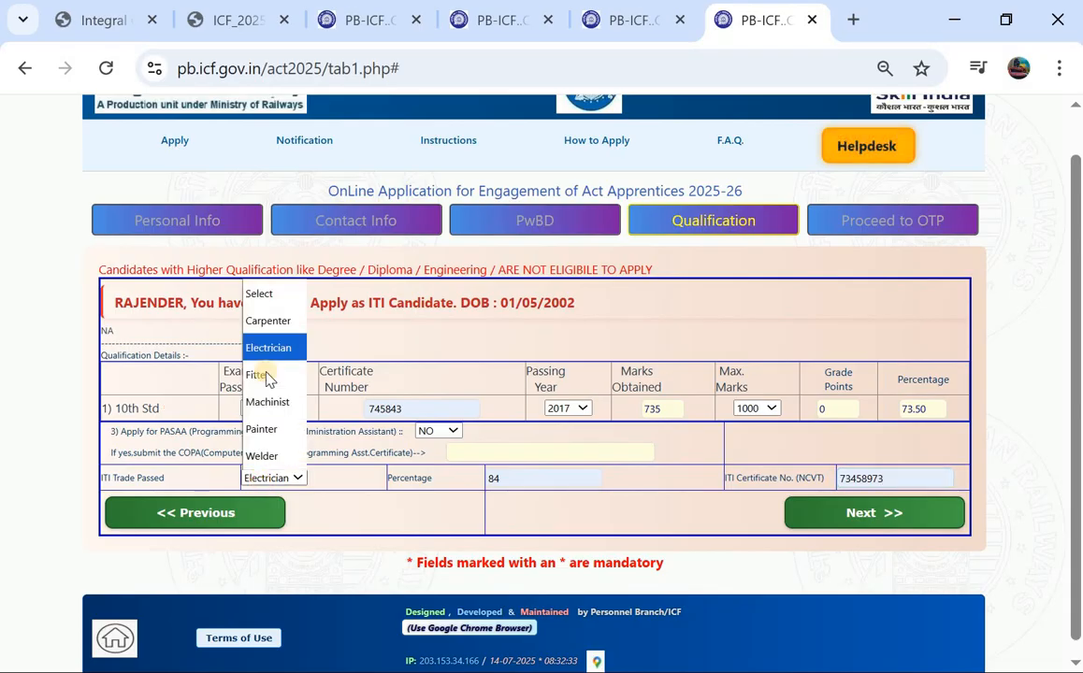
{"action": "left_click", "coordinate": [267, 360]}
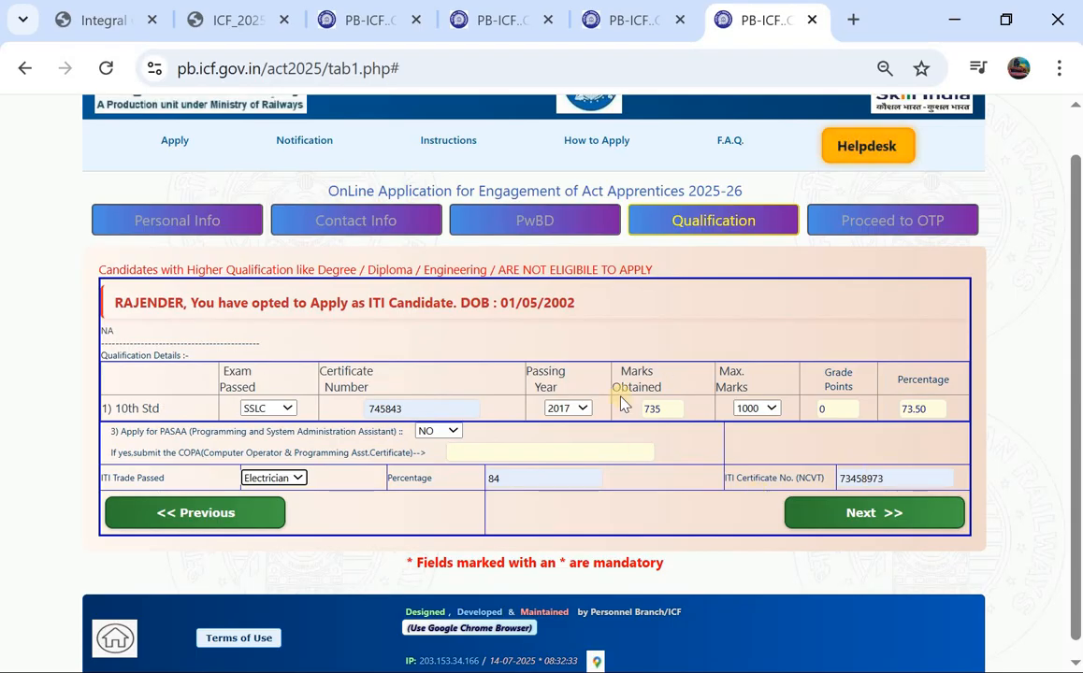
Step: Move to the OTP page, accept the applicant declaration, and request a one-time password
{"action": "left_click", "coordinate": [852, 520]}
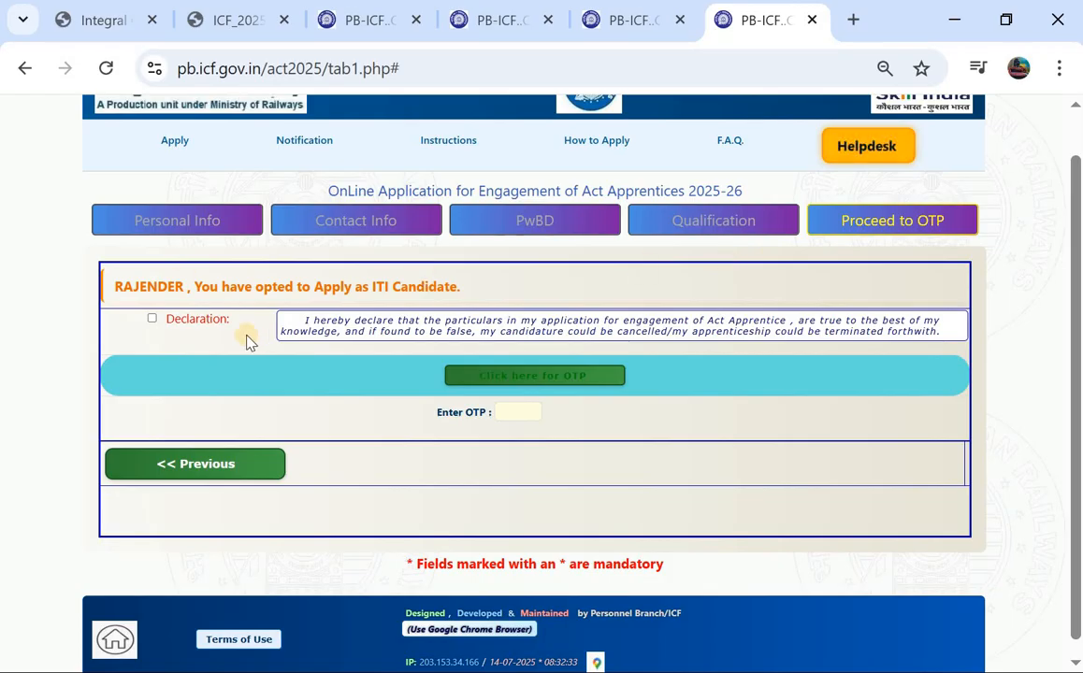
{"action": "left_click", "coordinate": [153, 320]}
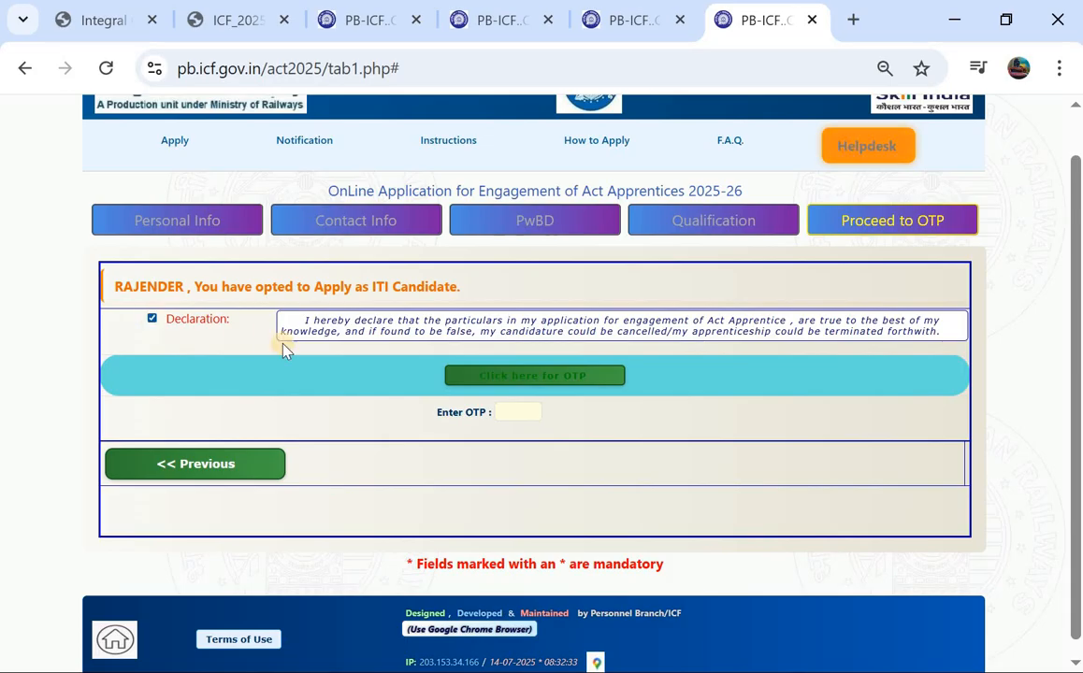
{"action": "left_click", "coordinate": [506, 384]}
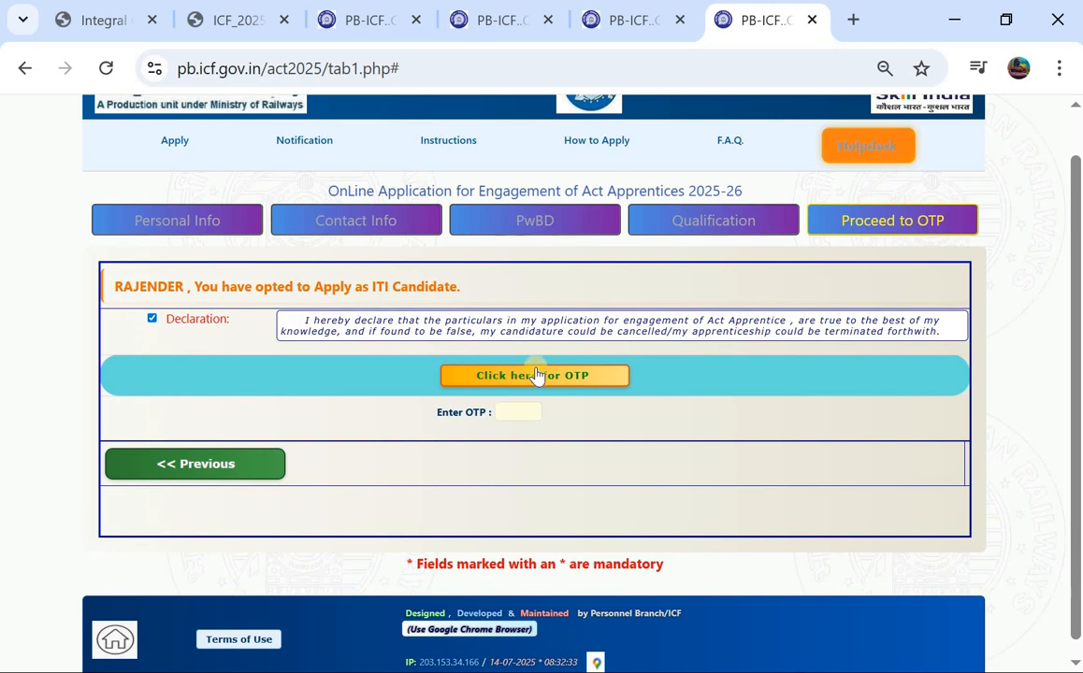
{"action": "left_click", "coordinate": [519, 375]}
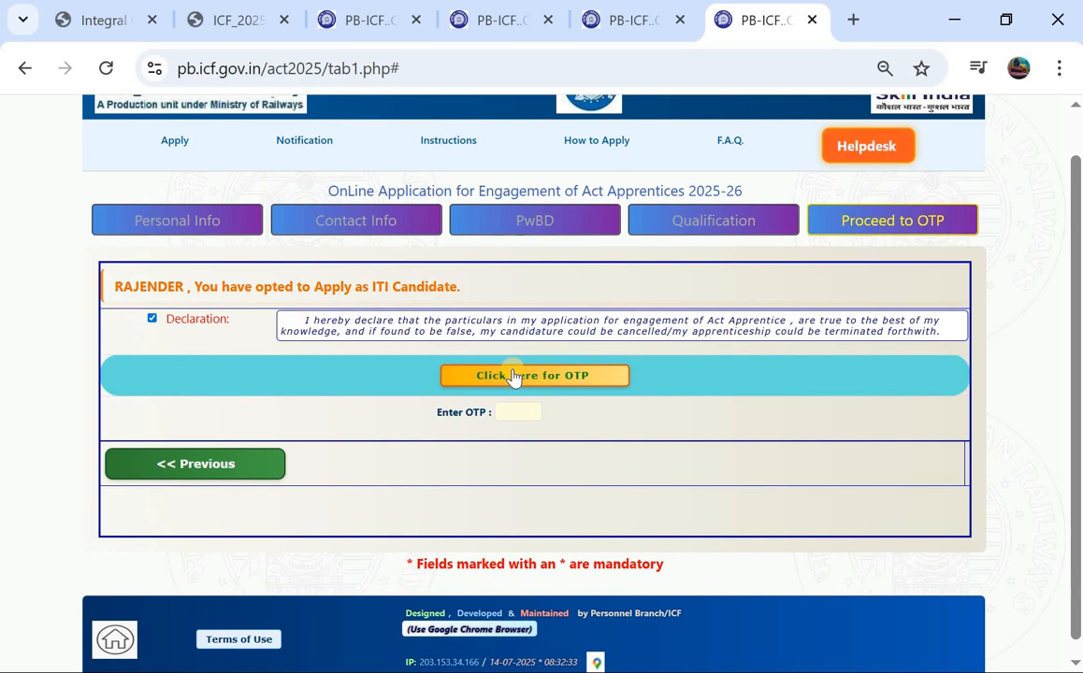
{"action": "left_click", "coordinate": [494, 376]}
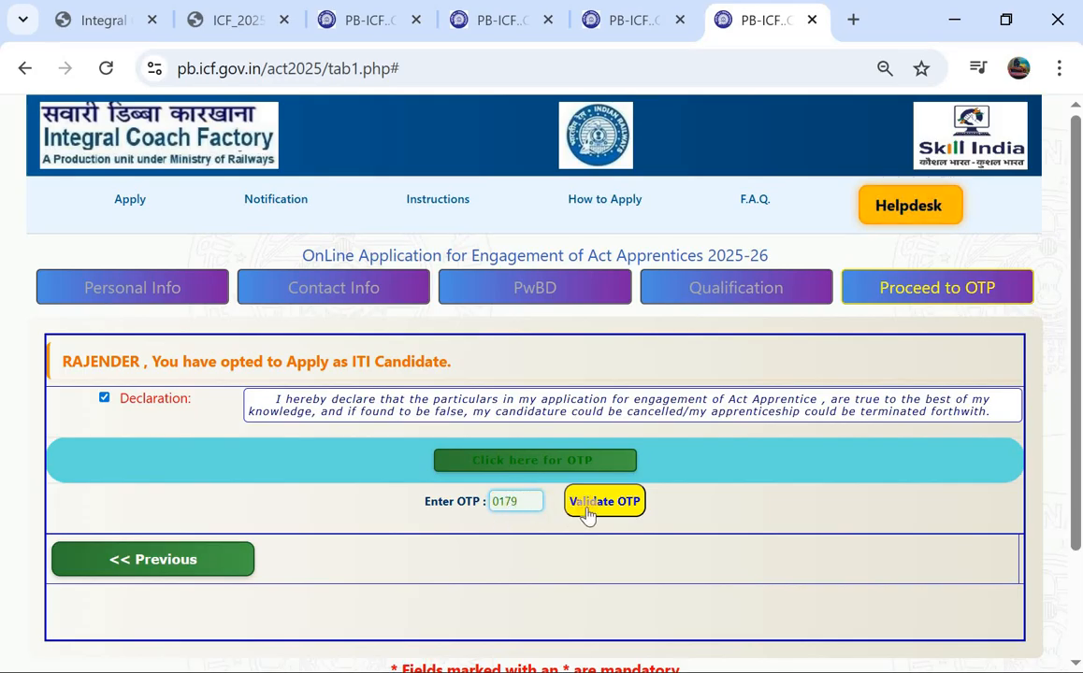
Step: Validate the entered OTP, confirm it, and save the completed application
{"action": "left_click", "coordinate": [588, 512]}
{"action": "left_click", "coordinate": [488, 529]}
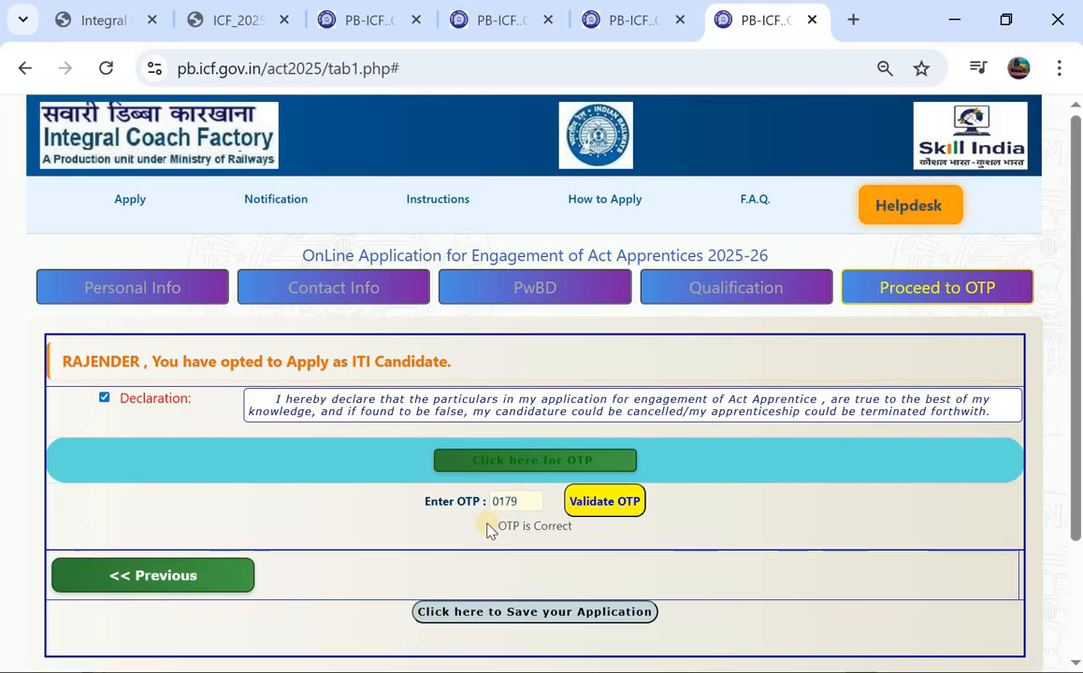
{"action": "scroll", "coordinate": [486, 529], "scroll_direction": "down", "scroll_amount": 1}
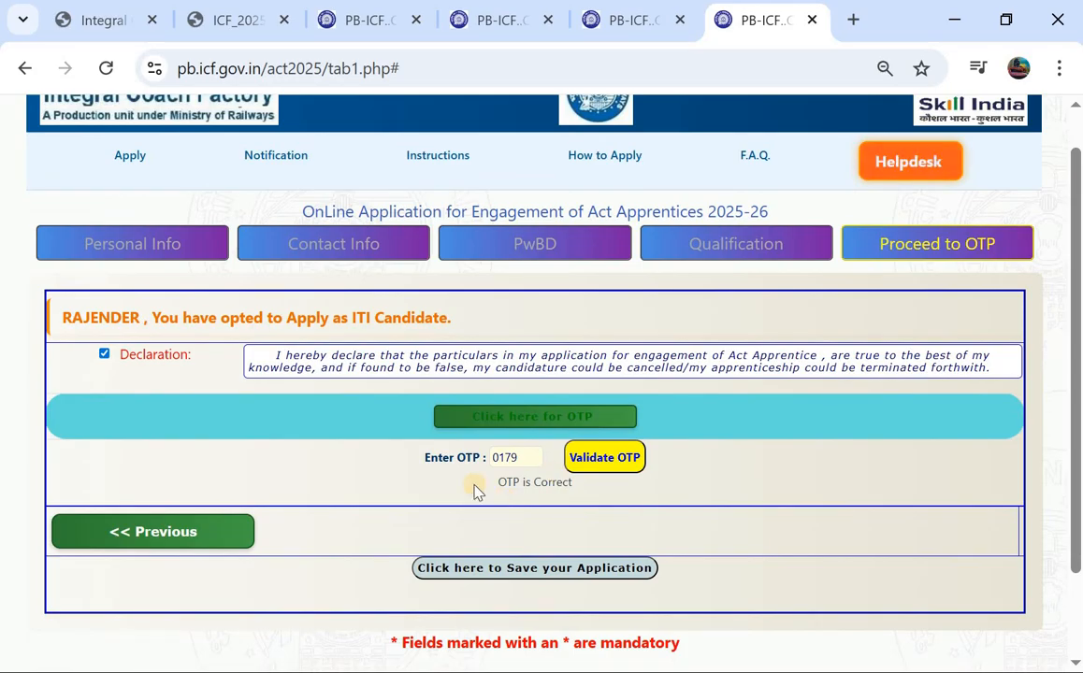
{"action": "scroll", "coordinate": [445, 507], "scroll_direction": "down", "scroll_amount": 2}
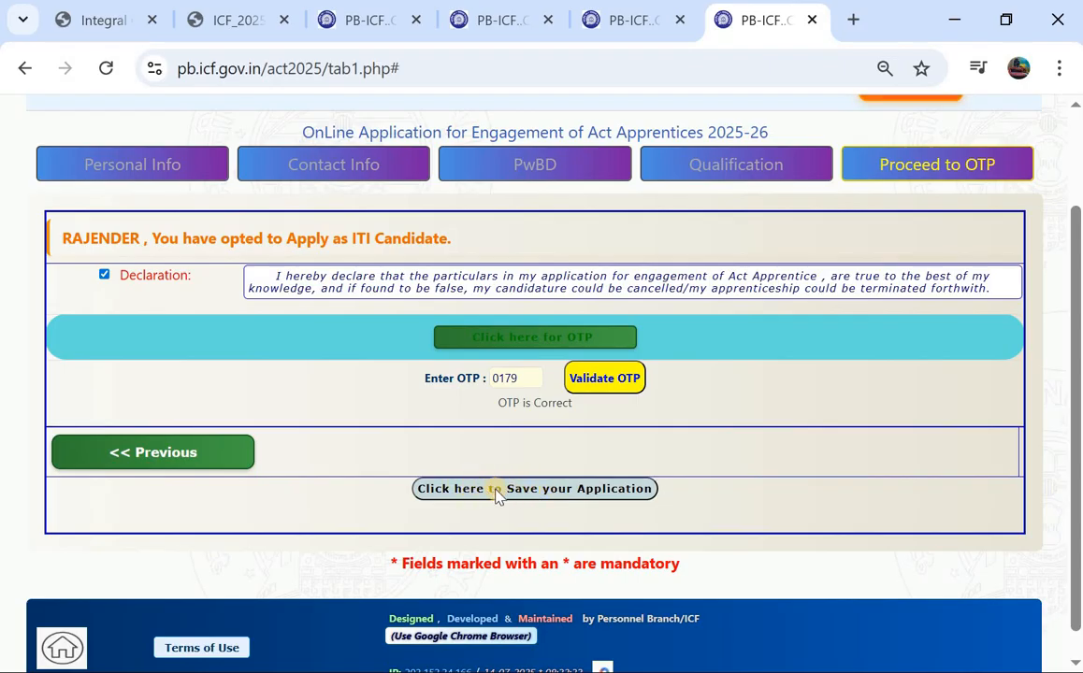
{"action": "left_click", "coordinate": [512, 494]}
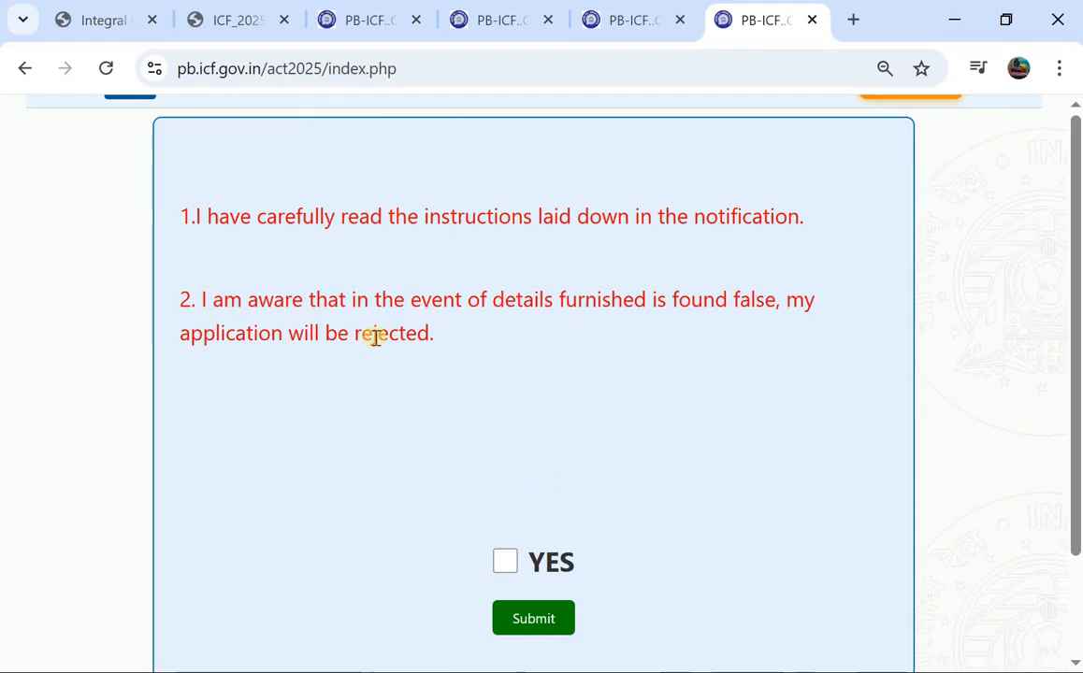
{"action": "scroll", "coordinate": [402, 338], "scroll_direction": "down", "scroll_amount": 2}
{"action": "scroll", "coordinate": [402, 341], "scroll_direction": "up", "scroll_amount": 2}
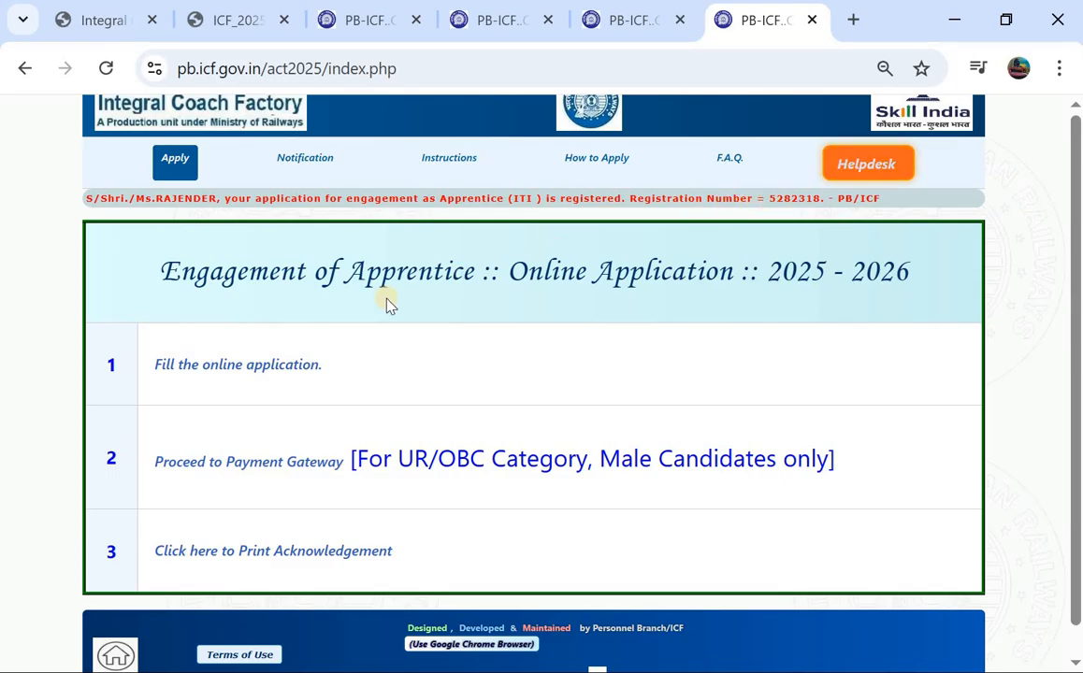
Step: Visit the payment gateway and acknowledgement printing pages, then reopen Apply in a new tab
{"action": "scroll", "coordinate": [388, 301], "scroll_direction": "down", "scroll_amount": 1}
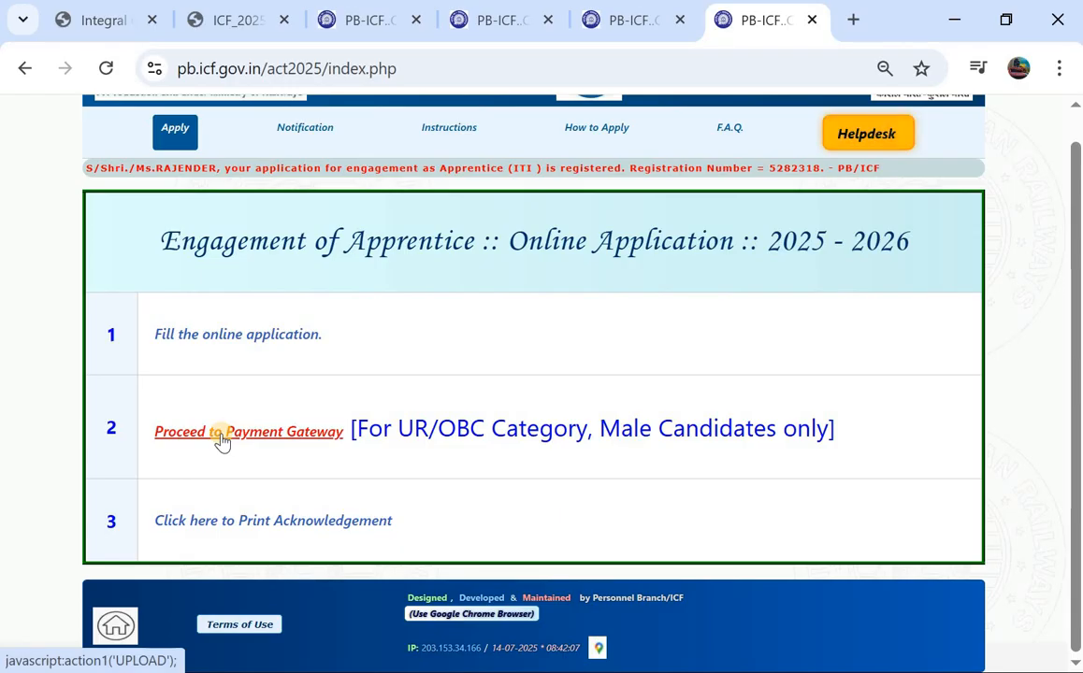
{"action": "left_click", "coordinate": [224, 439]}
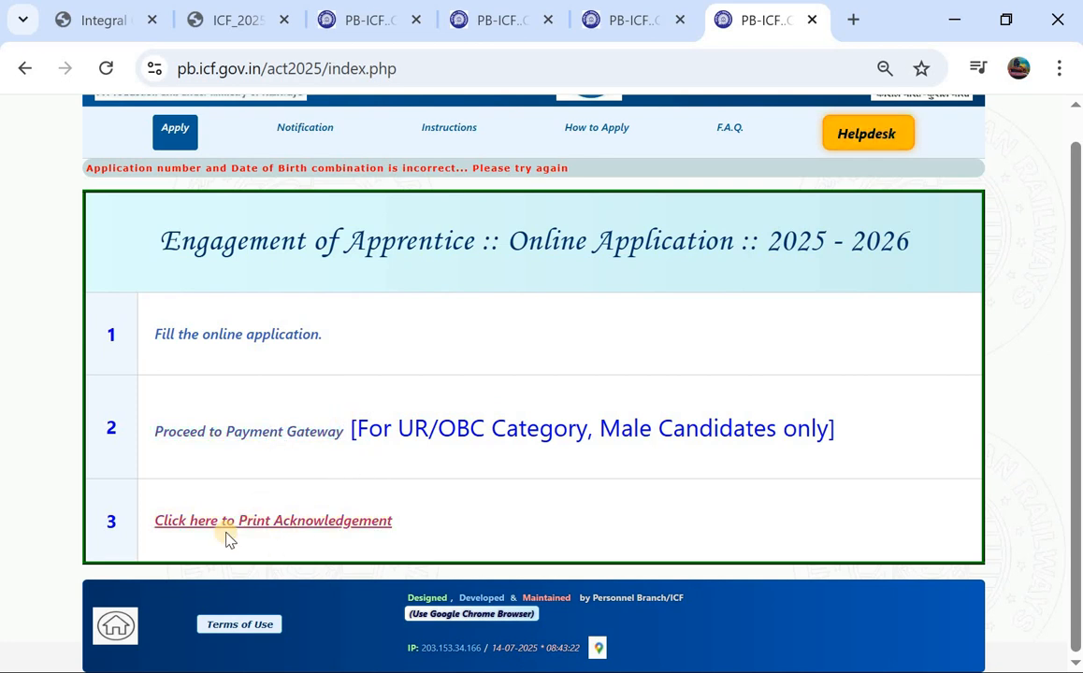
{"action": "left_click", "coordinate": [263, 532]}
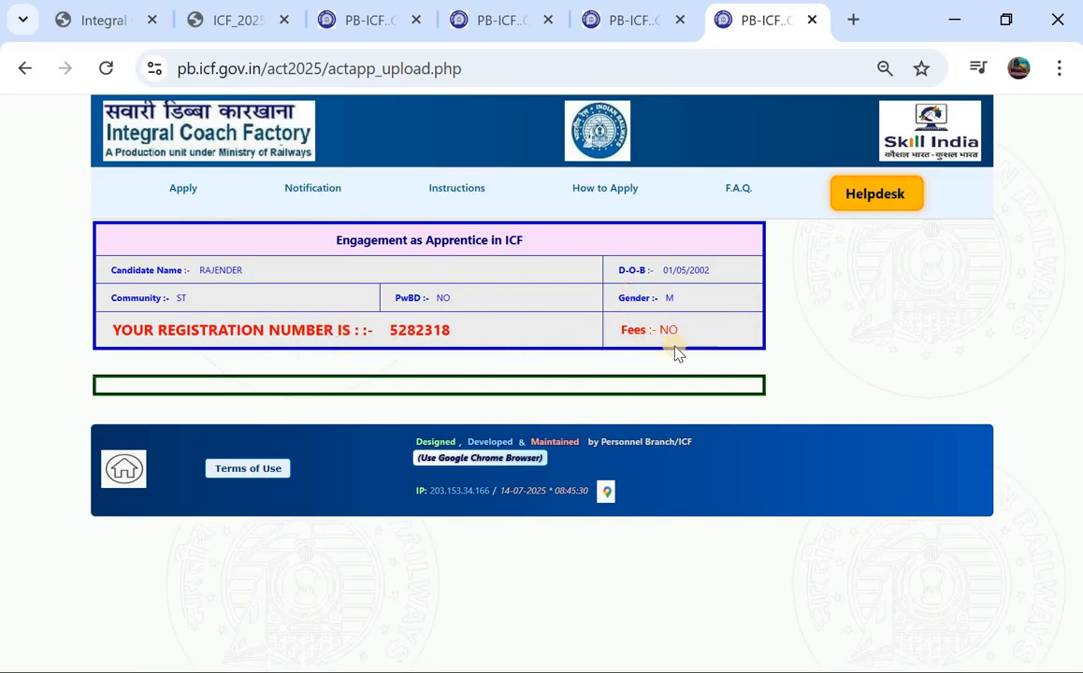
{"action": "left_click", "coordinate": [194, 198]}
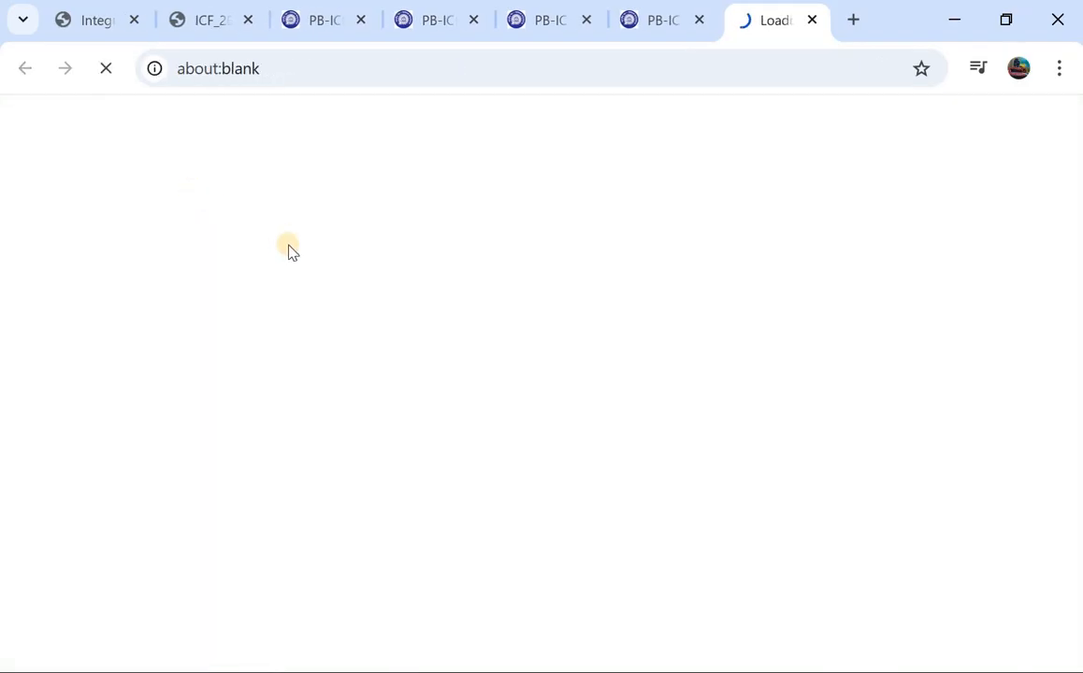
{"action": "scroll", "coordinate": [288, 245], "scroll_direction": "down", "scroll_amount": 1}
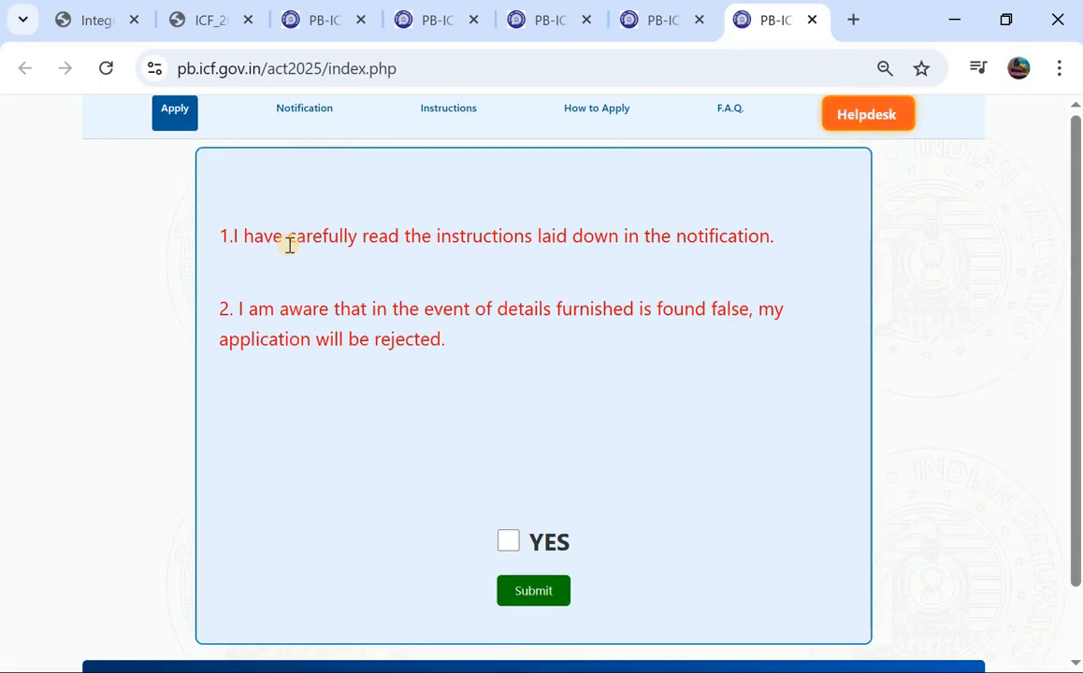
Step: Agree YES to the declaration, submit it, and choose Print Acknowledgement
{"action": "left_click", "coordinate": [504, 544]}
{"action": "left_click", "coordinate": [532, 593]}
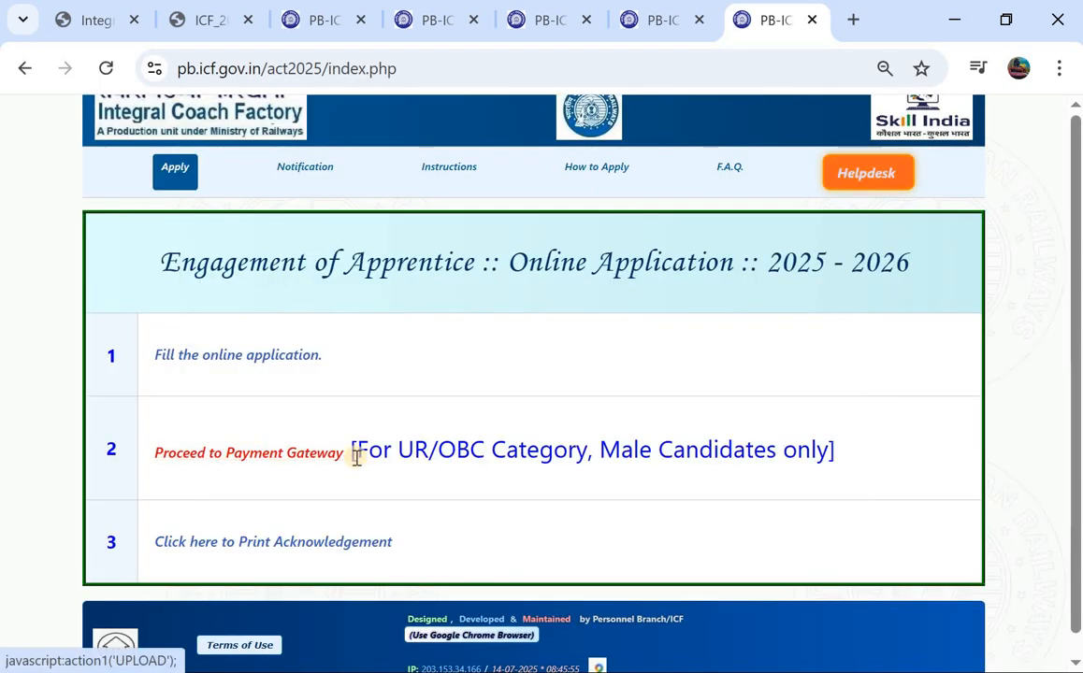
{"action": "left_click", "coordinate": [214, 546]}
Step: Enter the registration ID and saved date of birth, then validate to reach the acknowledgement
{"action": "left_click", "coordinate": [437, 309]}
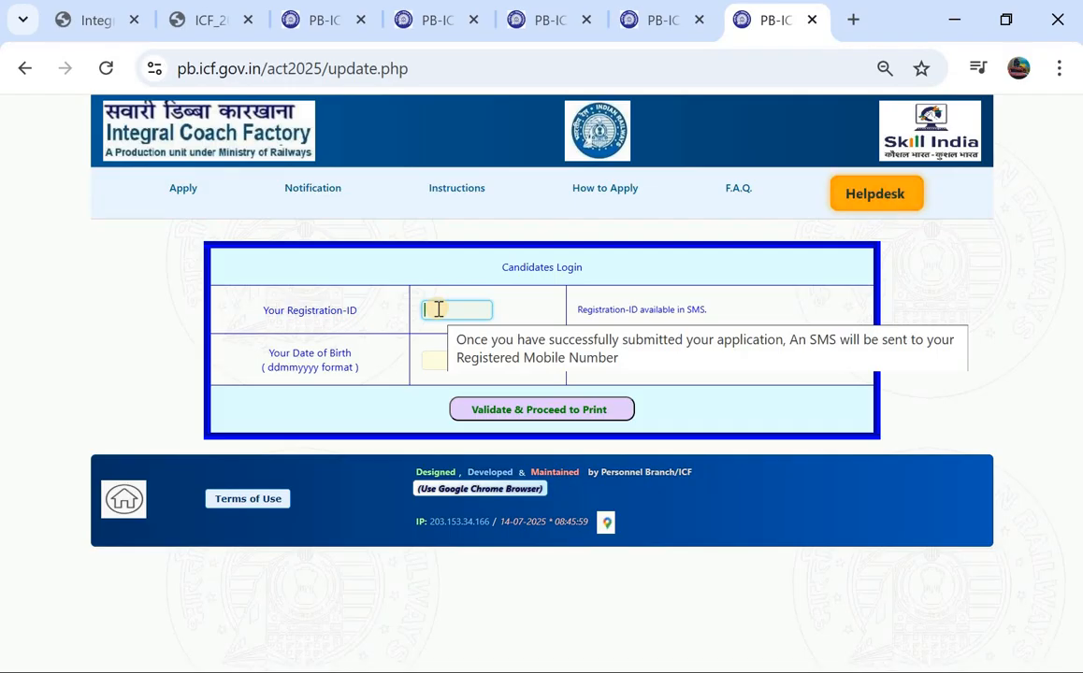
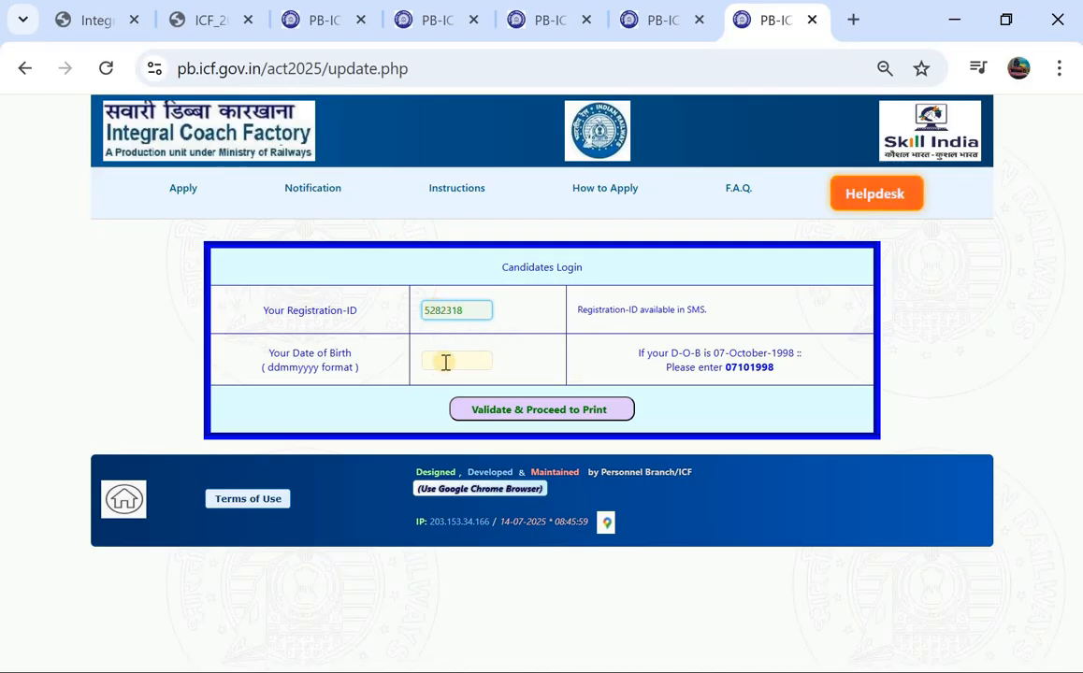
{"action": "left_click", "coordinate": [446, 363]}
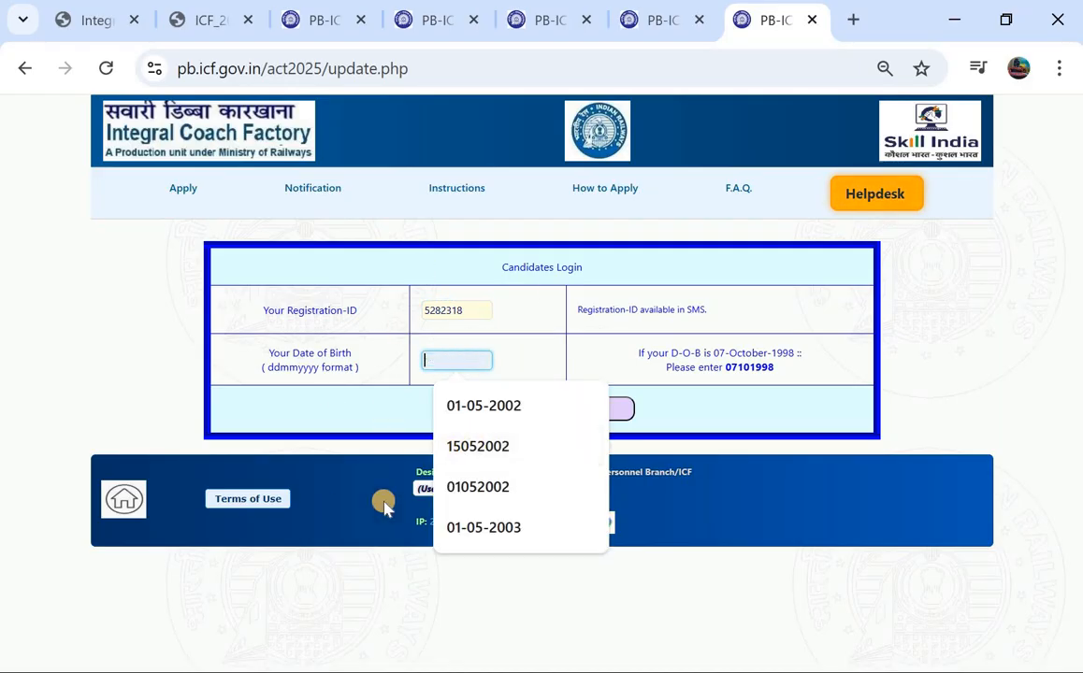
{"action": "left_click", "coordinate": [465, 490]}
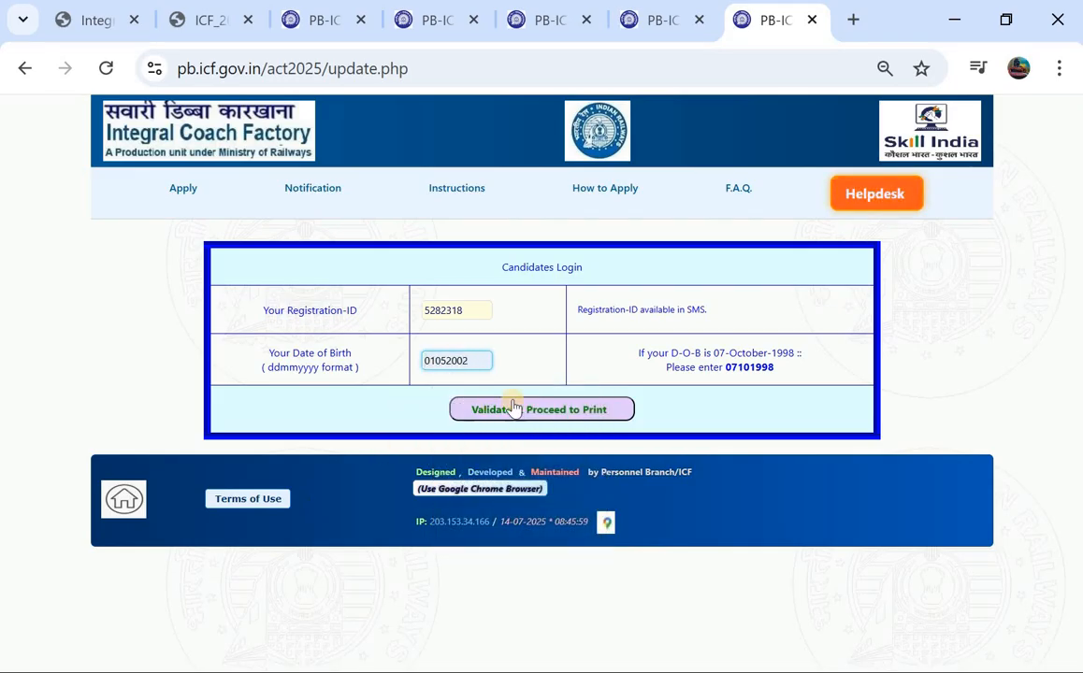
{"action": "left_click", "coordinate": [517, 413]}
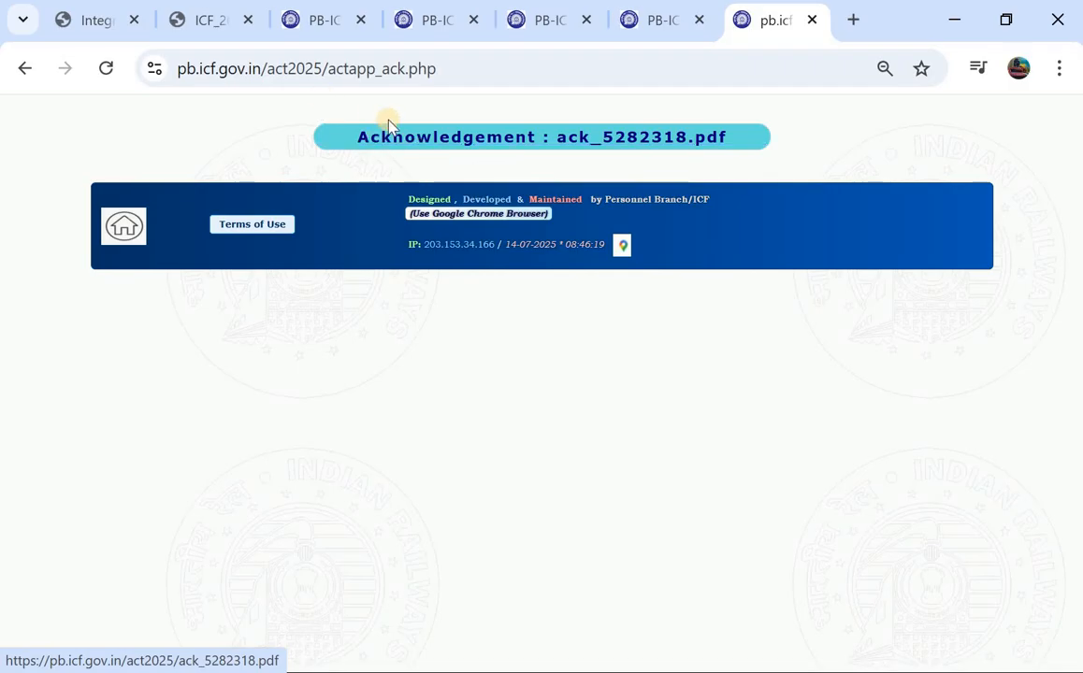
Step: Switch between the ICF_2025_Notification PDF and Integral Coach Factory tabs, ending on the home page
{"action": "left_click", "coordinate": [327, 26]}
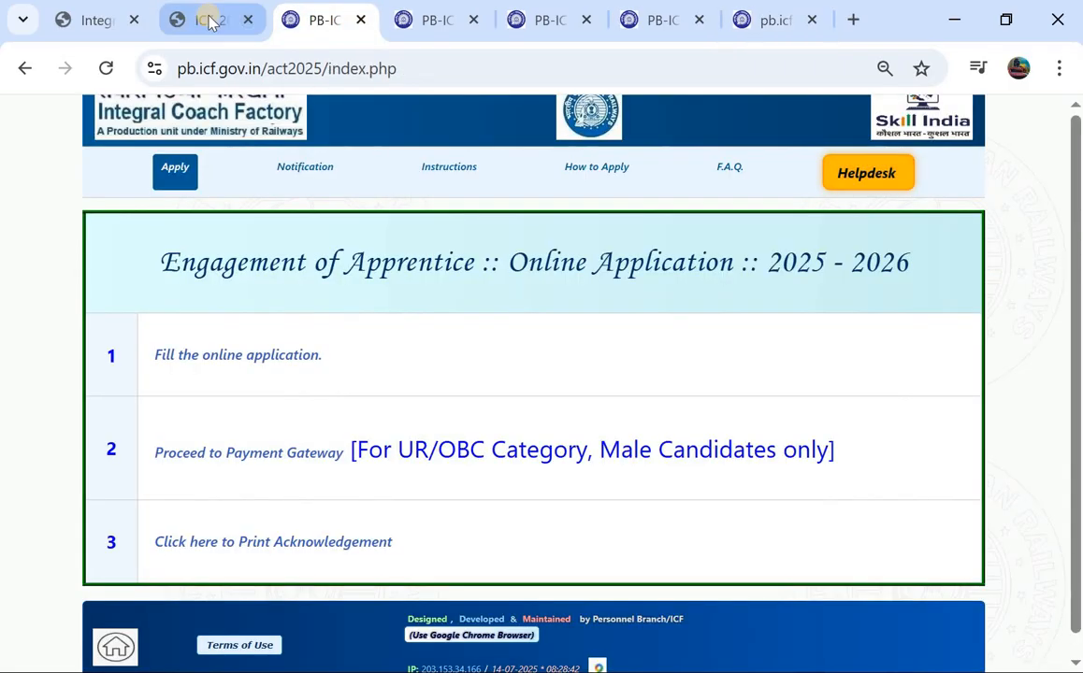
{"action": "left_click", "coordinate": [207, 21]}
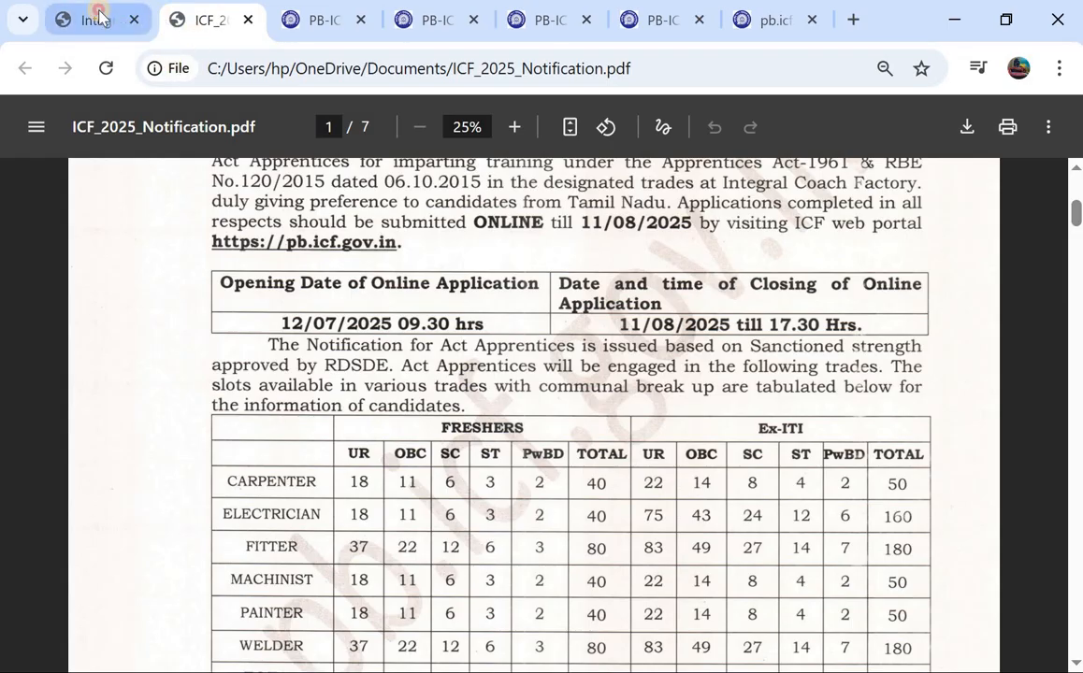
{"action": "left_click", "coordinate": [90, 19]}
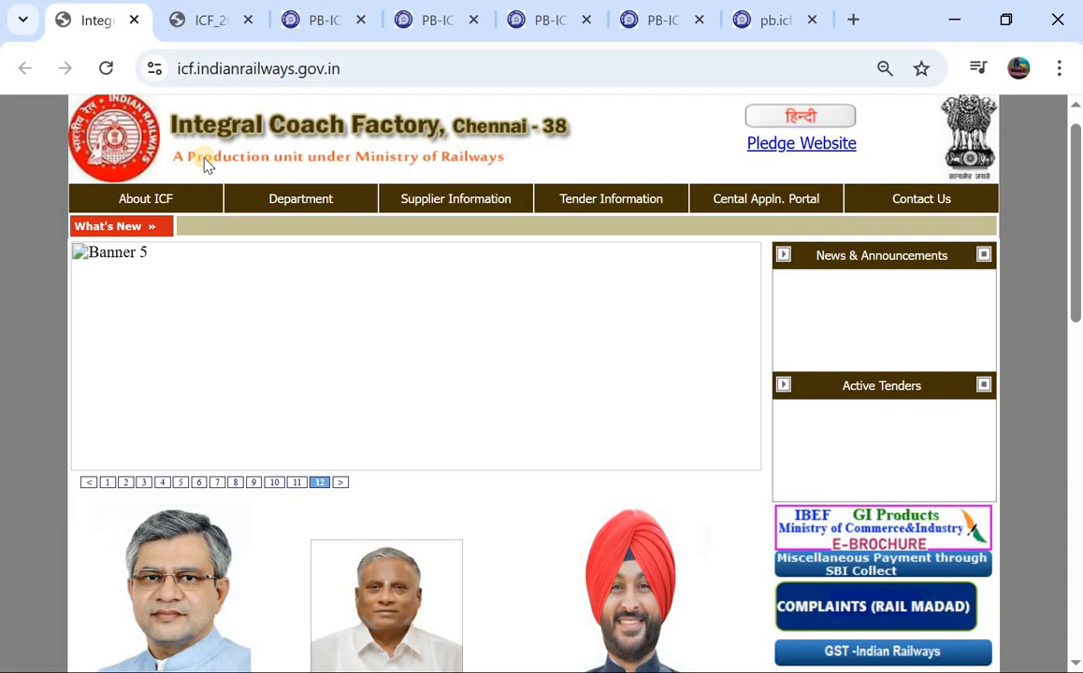
{"action": "left_click", "coordinate": [206, 17]}
{"action": "scroll", "coordinate": [281, 201], "scroll_direction": "up", "scroll_amount": 5}
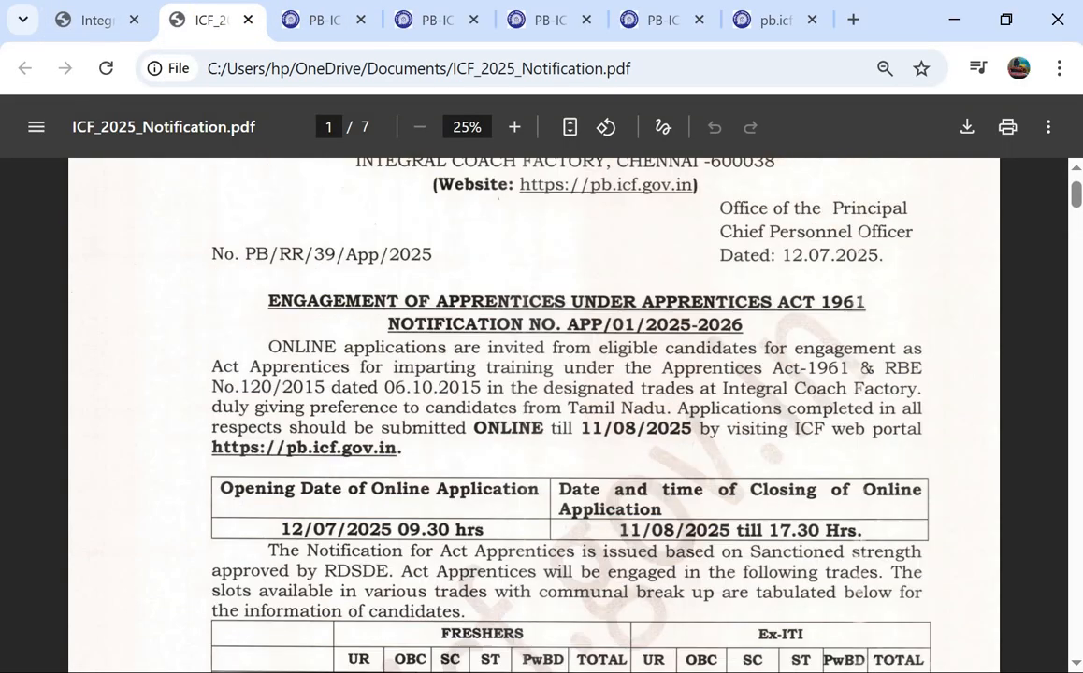
{"action": "left_click", "coordinate": [81, 32]}
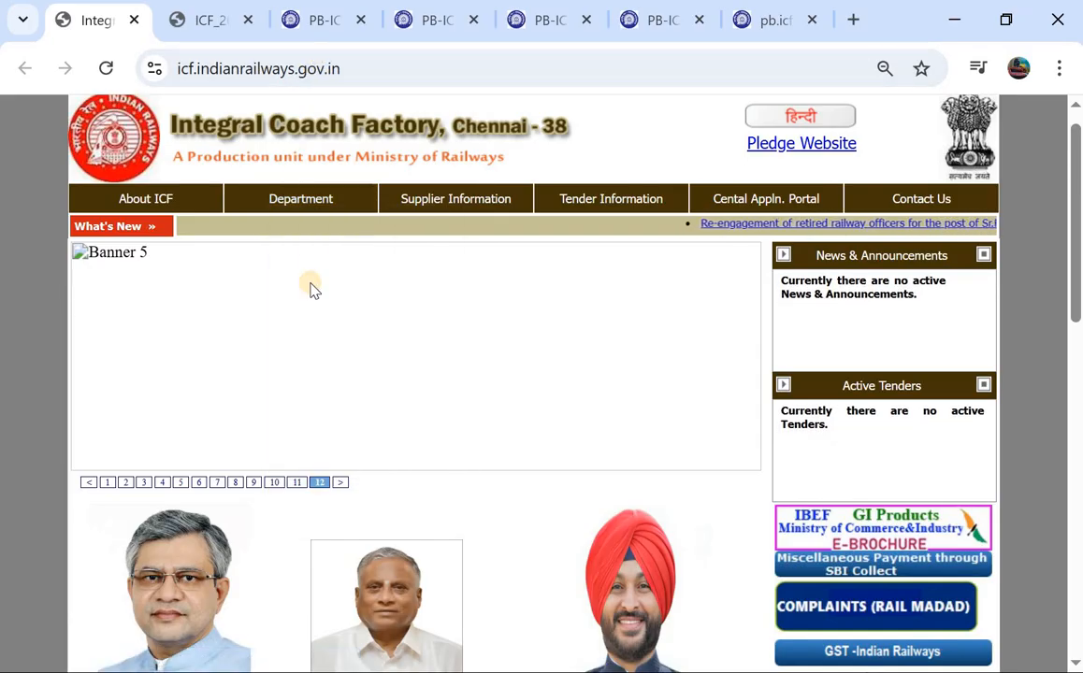
{"action": "scroll", "coordinate": [312, 288], "scroll_direction": "down", "scroll_amount": 1}
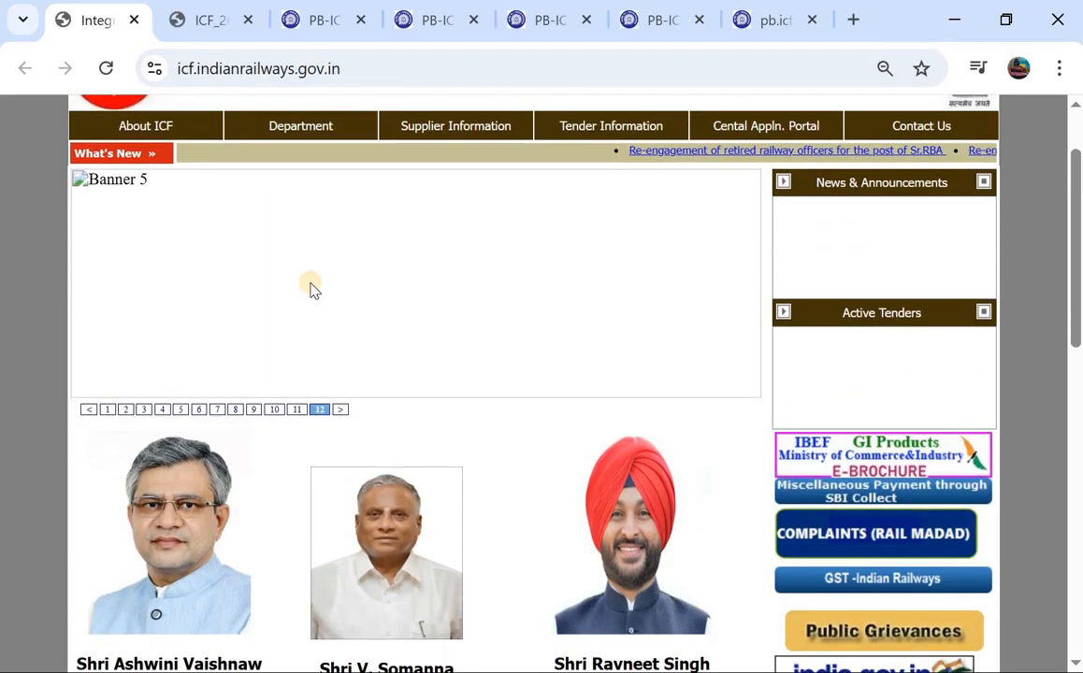
{"action": "scroll", "coordinate": [311, 288], "scroll_direction": "down", "scroll_amount": 1}
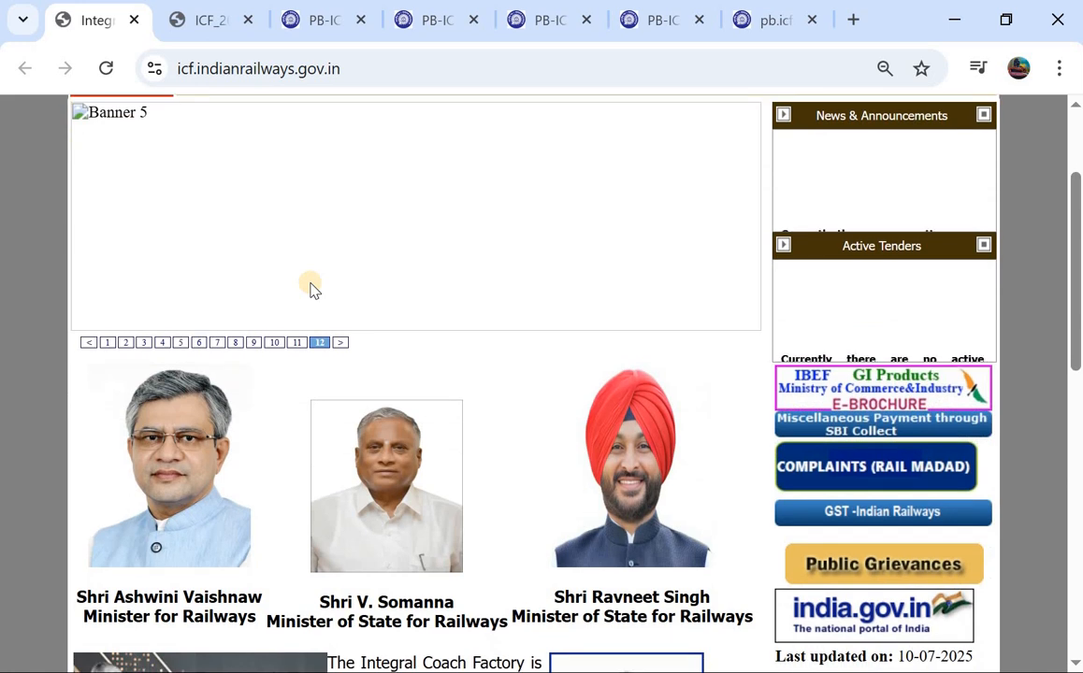
{"action": "scroll", "coordinate": [303, 338], "scroll_direction": "up", "scroll_amount": 2}
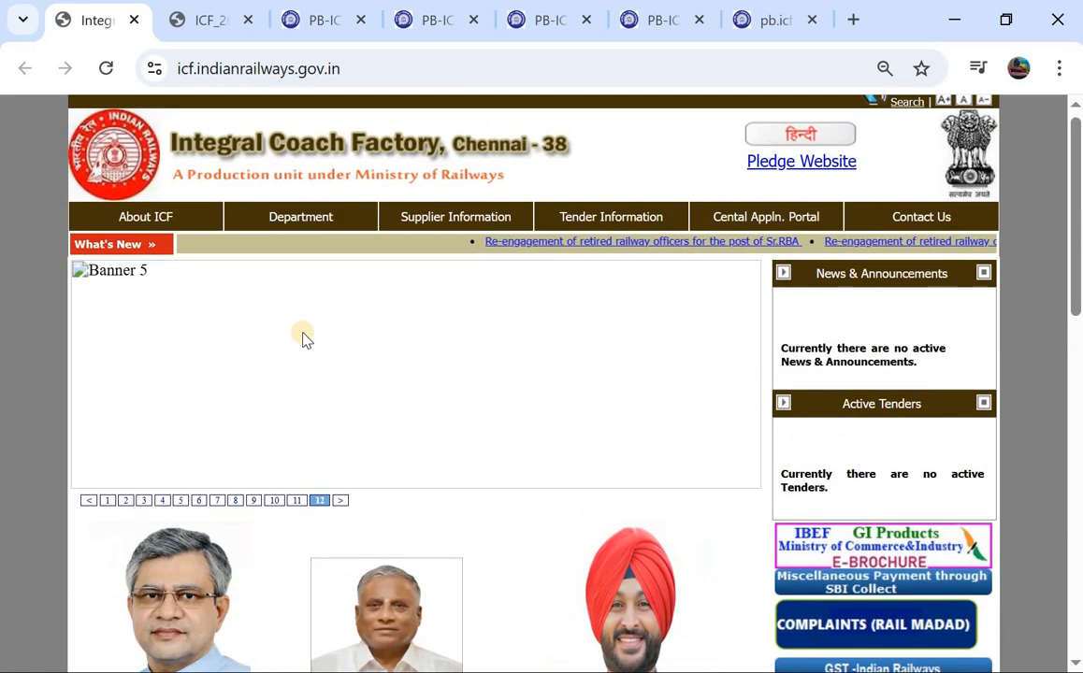